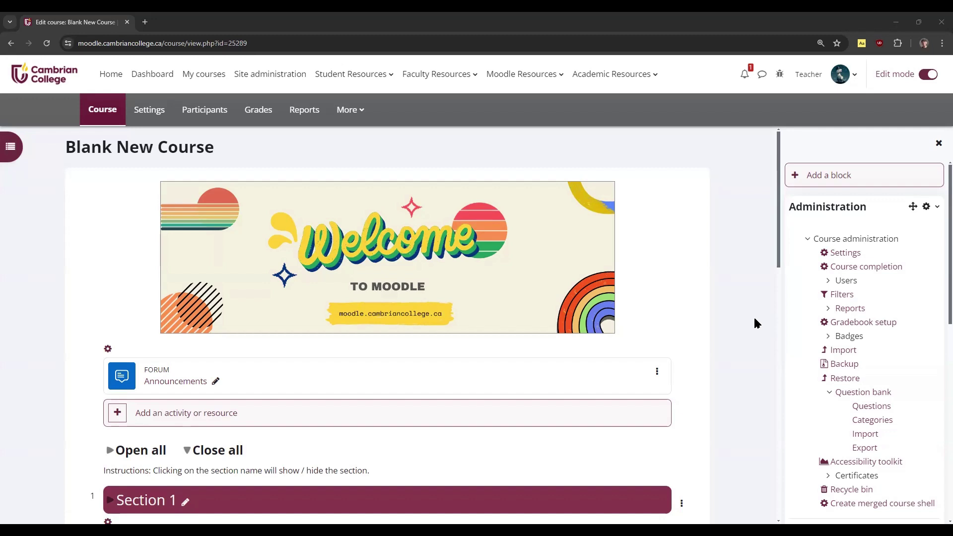
pyautogui.scroll(-1, 755, 323)
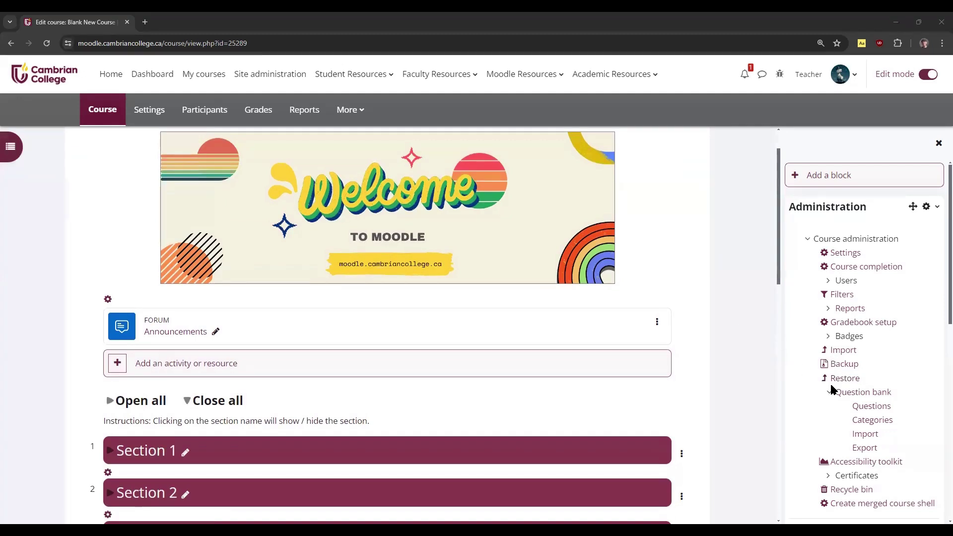
# Open Question bank from the Administration block and browse the page dropdown, keeping Questions
pyautogui.click(872, 400)
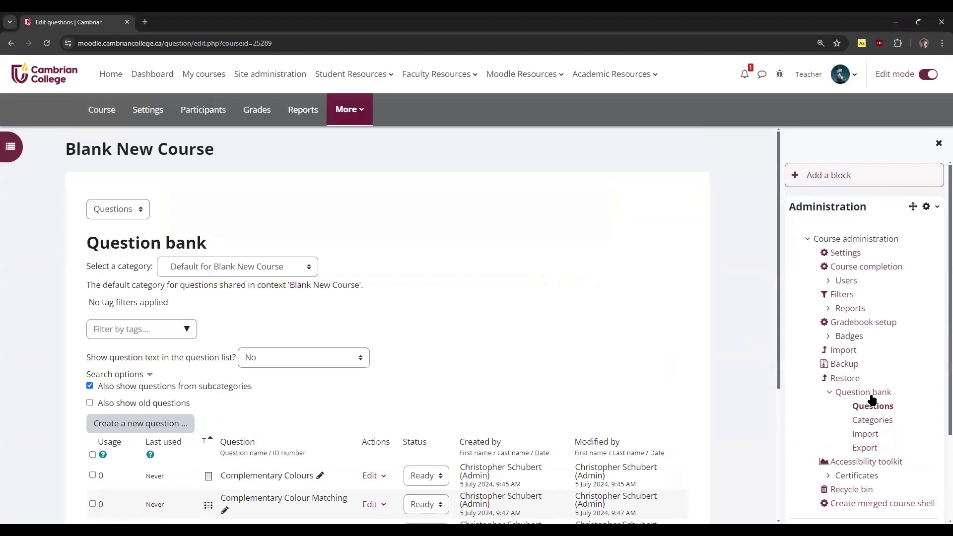
pyautogui.click(141, 211)
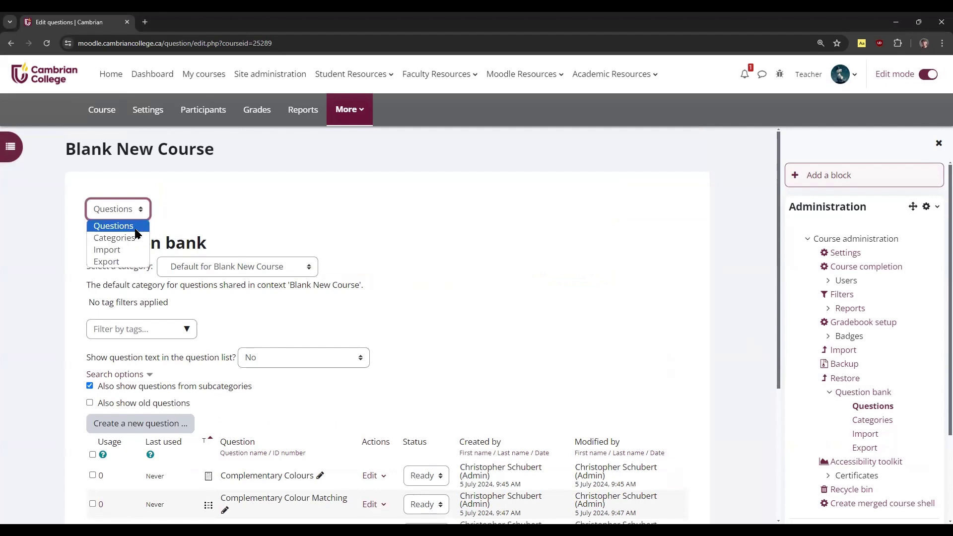
pyautogui.click(113, 226)
pyautogui.scroll(-3, 417, 268)
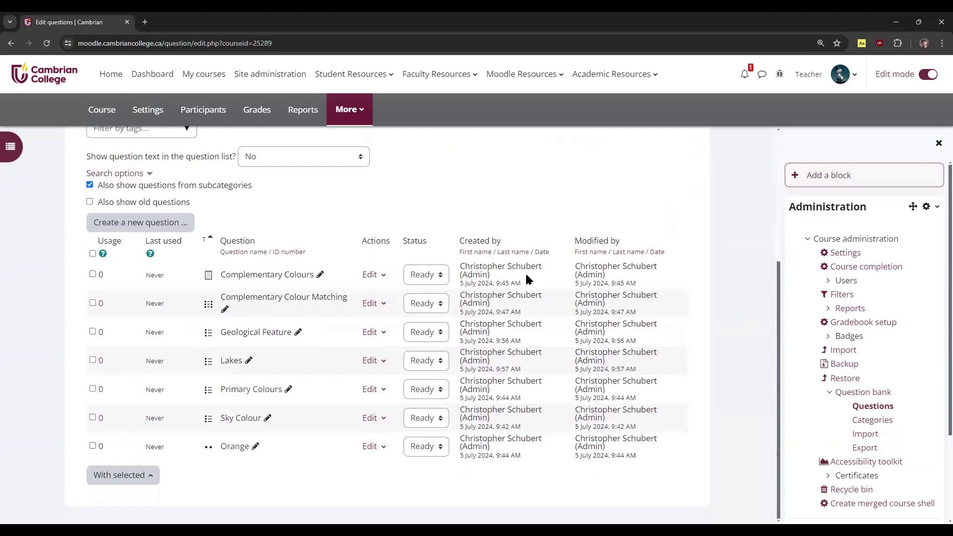
pyautogui.scroll(5, 476, 275)
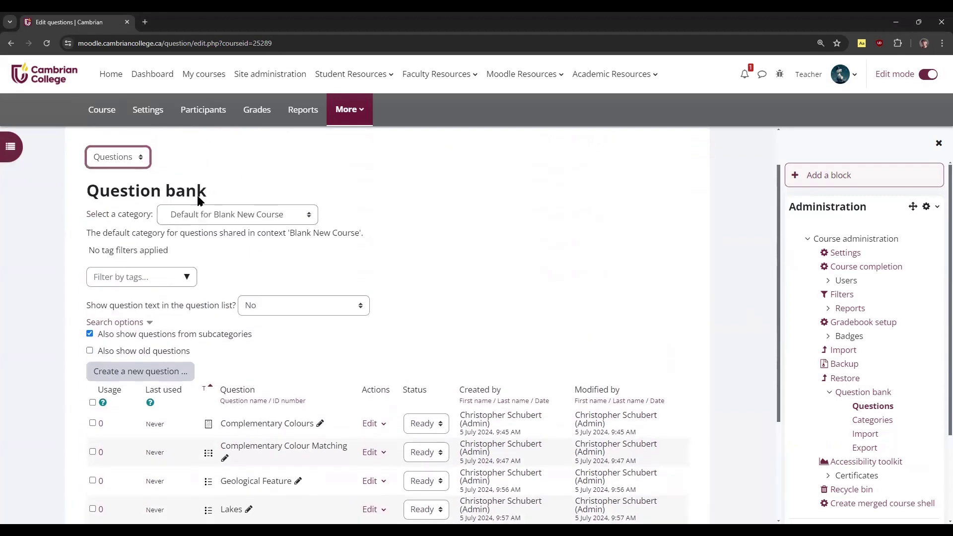
pyautogui.scroll(1, 171, 205)
pyautogui.click(143, 212)
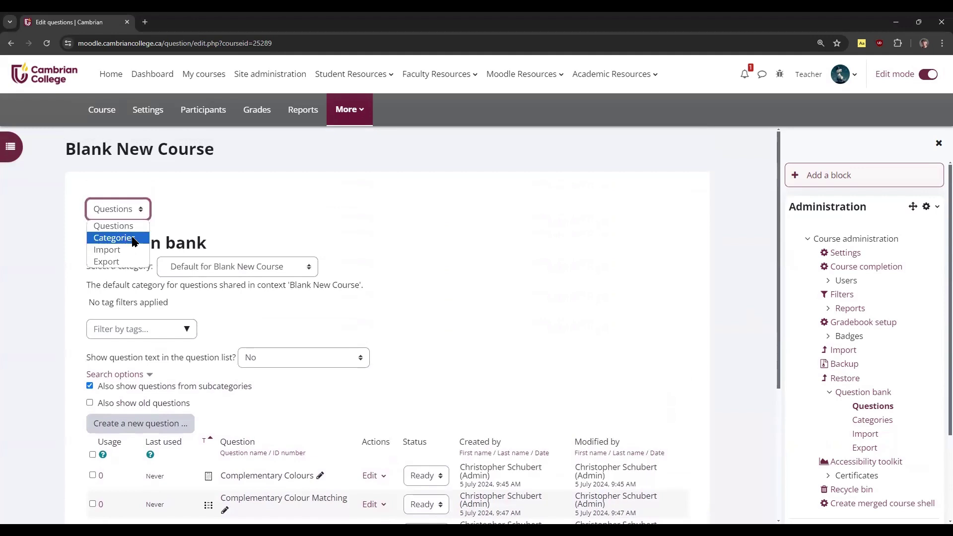
# On the Categories page, move Sudbury Questions below Colour Theory and open Colour Theory (5)
pyautogui.click(134, 240)
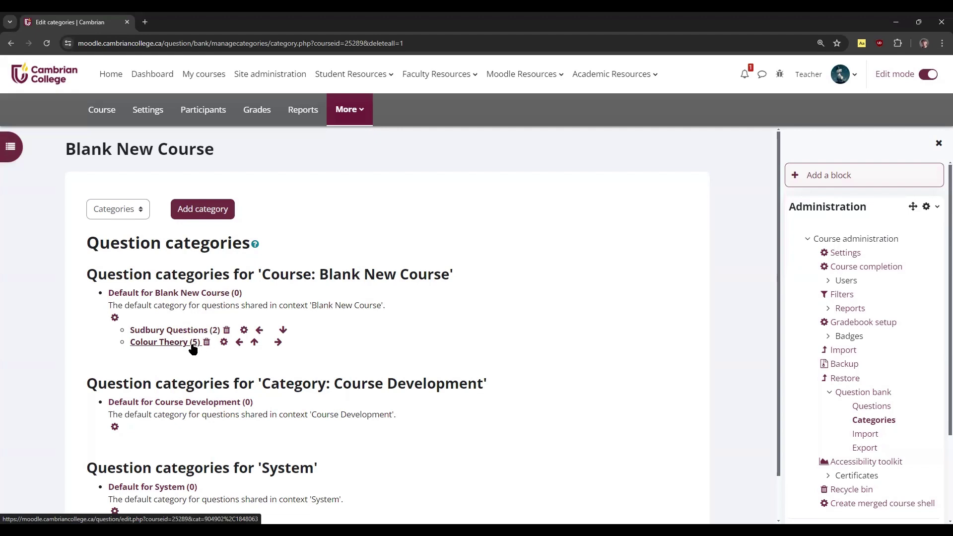
pyautogui.click(283, 329)
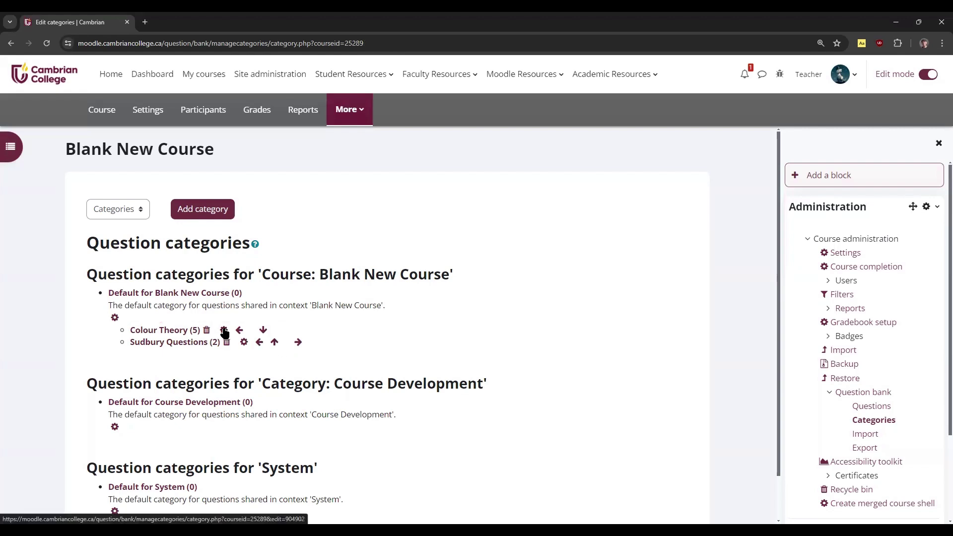
pyautogui.click(178, 334)
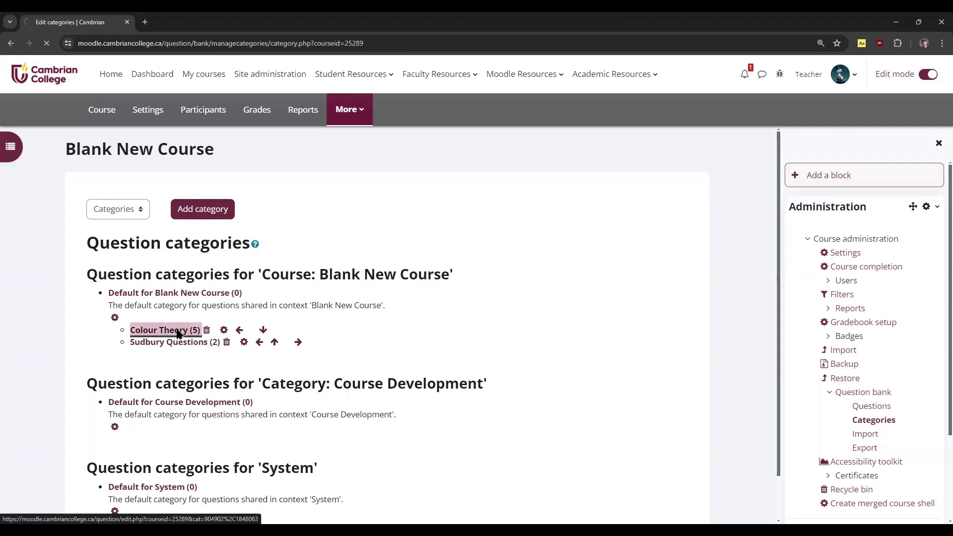
pyautogui.scroll(-2, 242, 301)
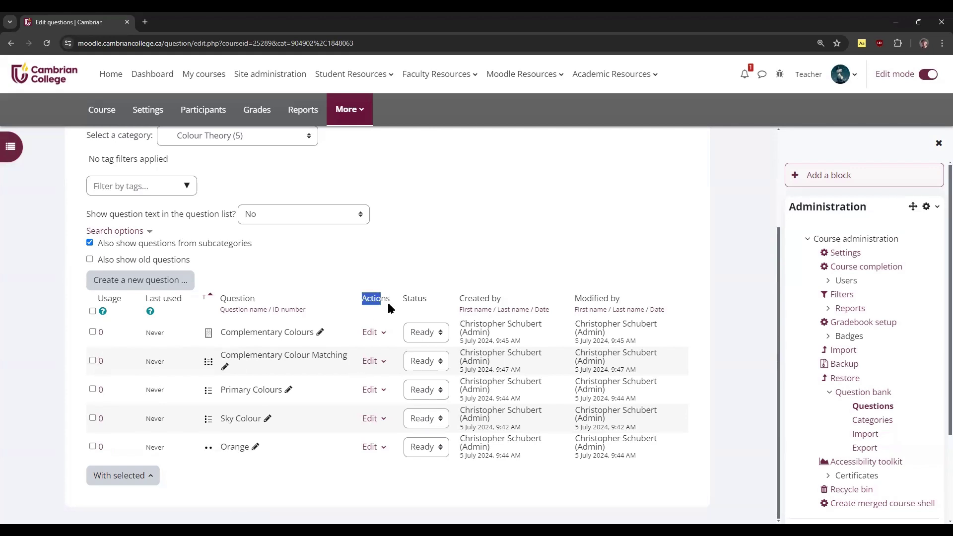
pyautogui.click(374, 333)
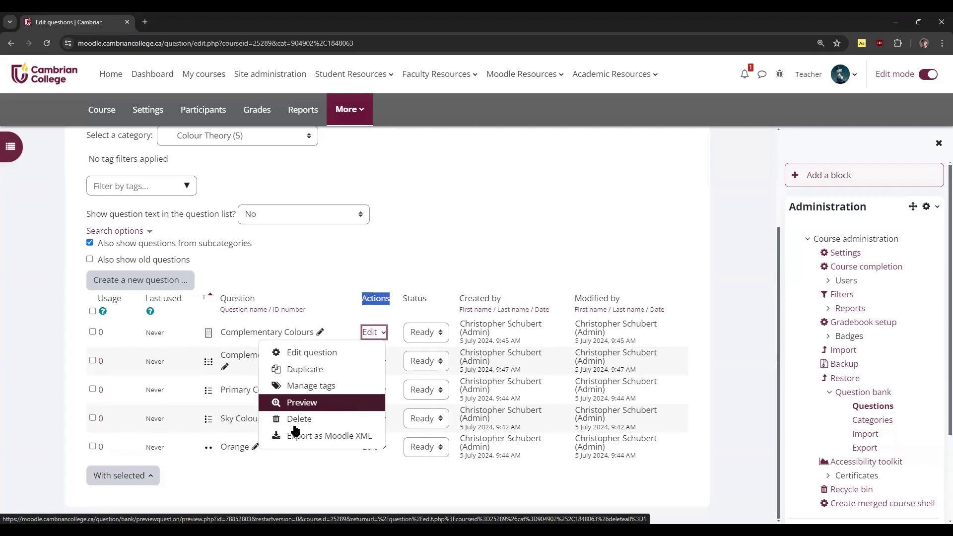
pyautogui.click(753, 454)
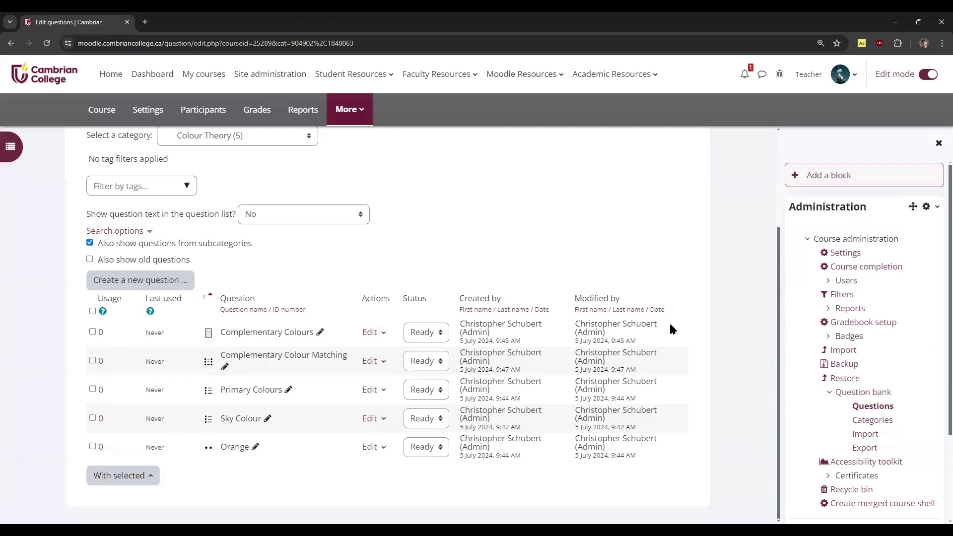
pyautogui.scroll(3, 473, 333)
pyautogui.scroll(2, 473, 333)
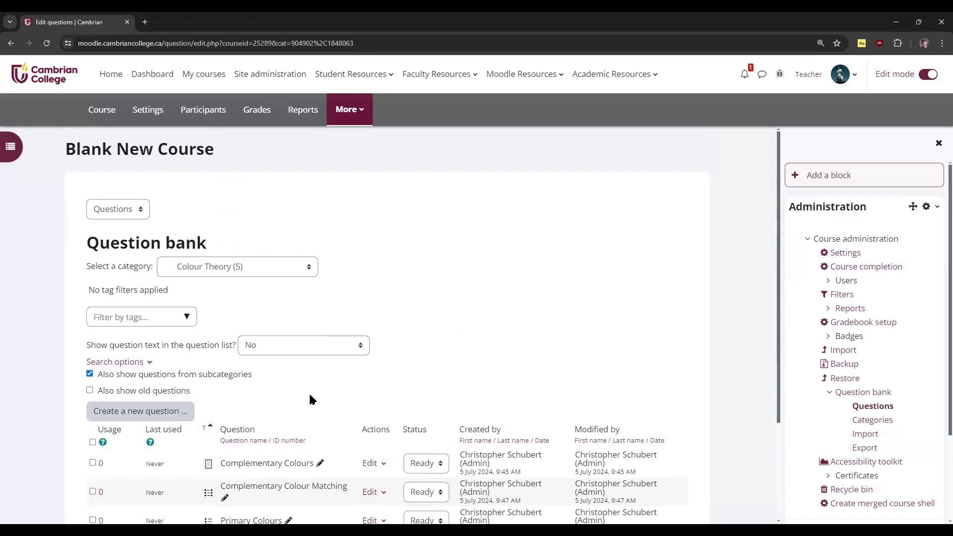
# Create a 'Government' category whose parent is Default for Blank New Course
pyautogui.click(139, 212)
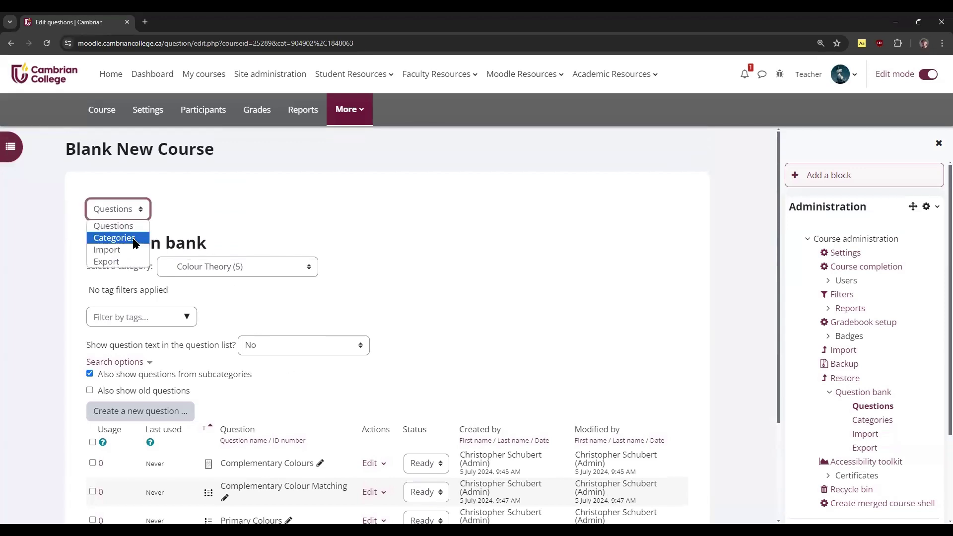
pyautogui.click(135, 239)
pyautogui.click(199, 212)
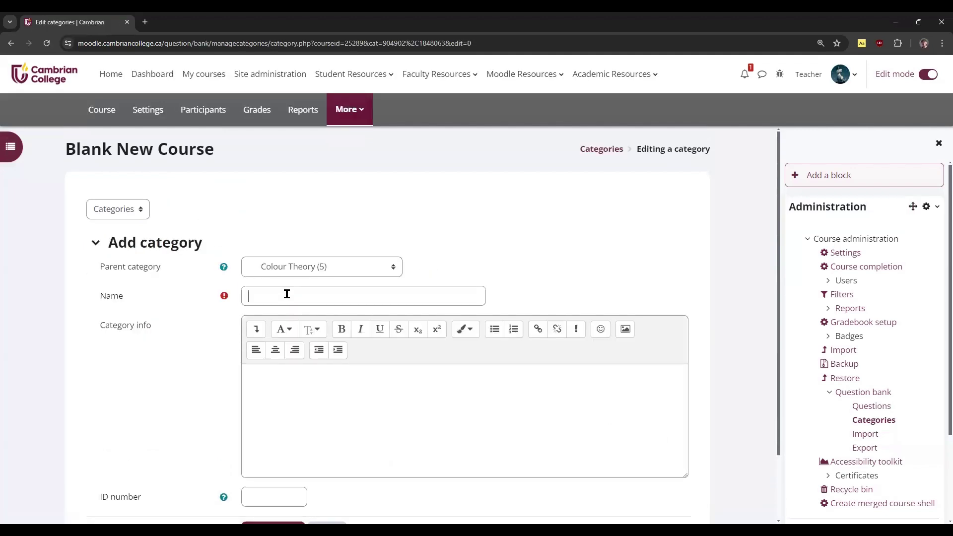
pyautogui.click(286, 295)
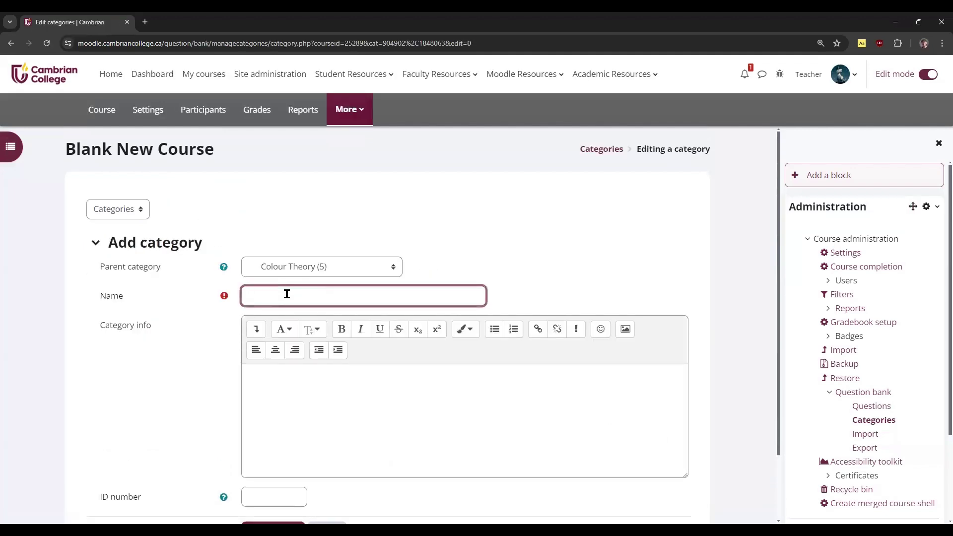
pyautogui.write('Government')
pyautogui.moveTo(93, 260); pyautogui.dragTo(167, 267)
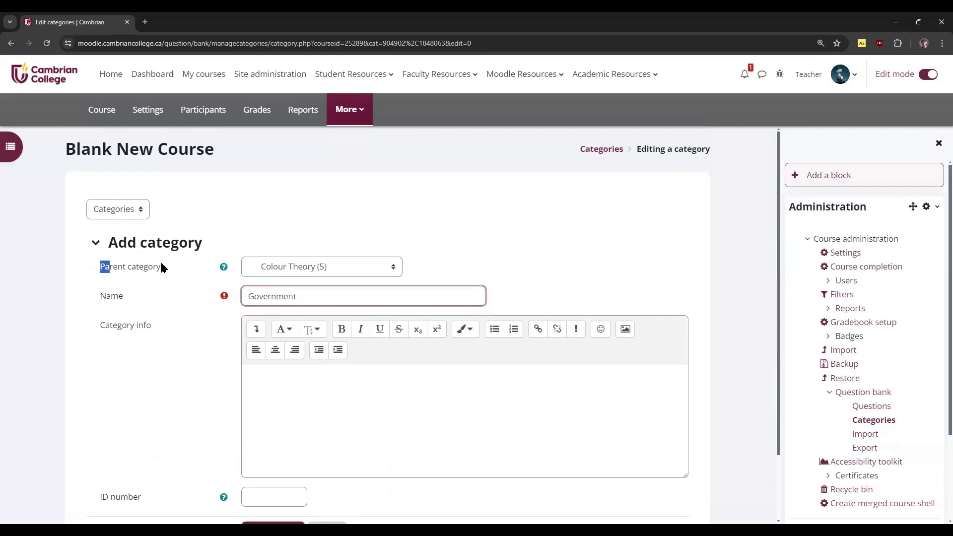
pyautogui.click(393, 272)
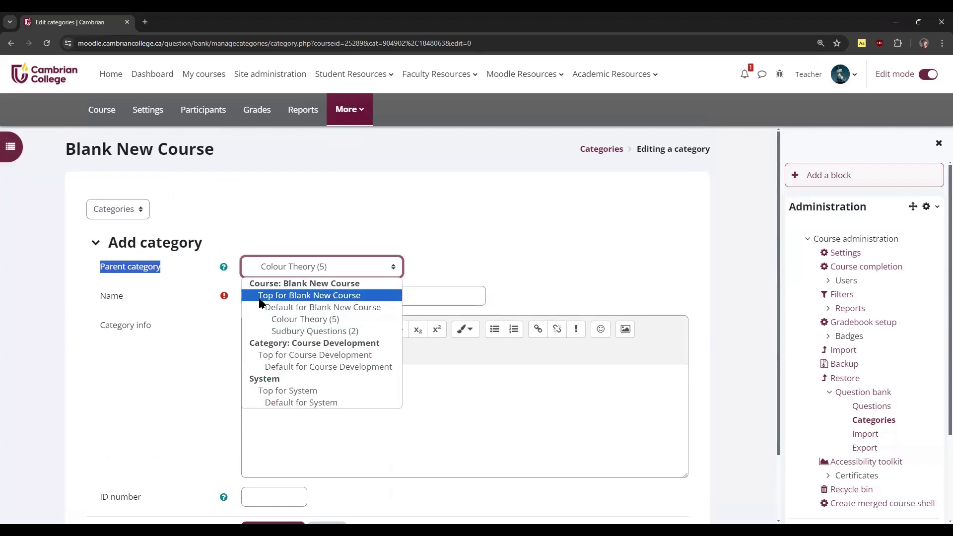
pyautogui.click(300, 308)
pyautogui.click(273, 454)
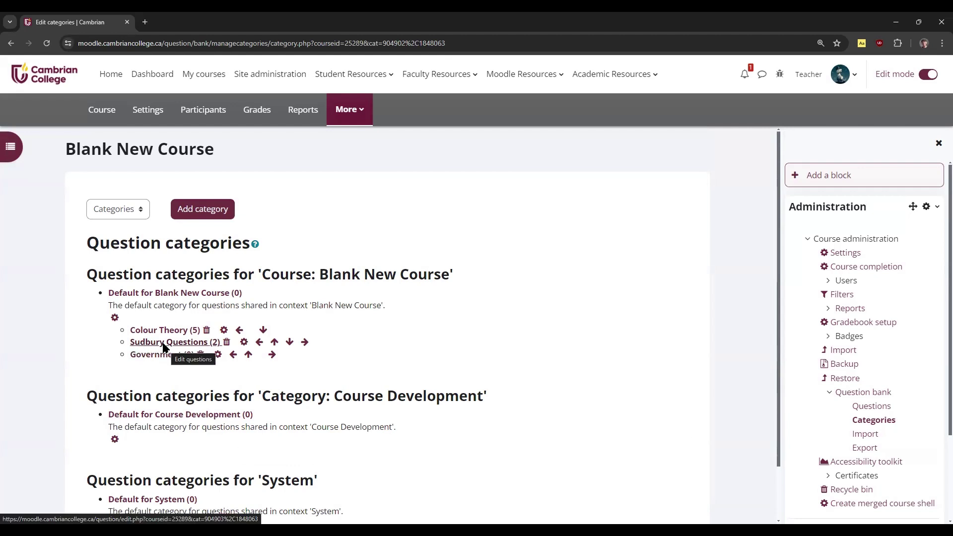
# In Sudbury Questions, start a new question and choose the Essay type after comparing types
pyautogui.click(164, 343)
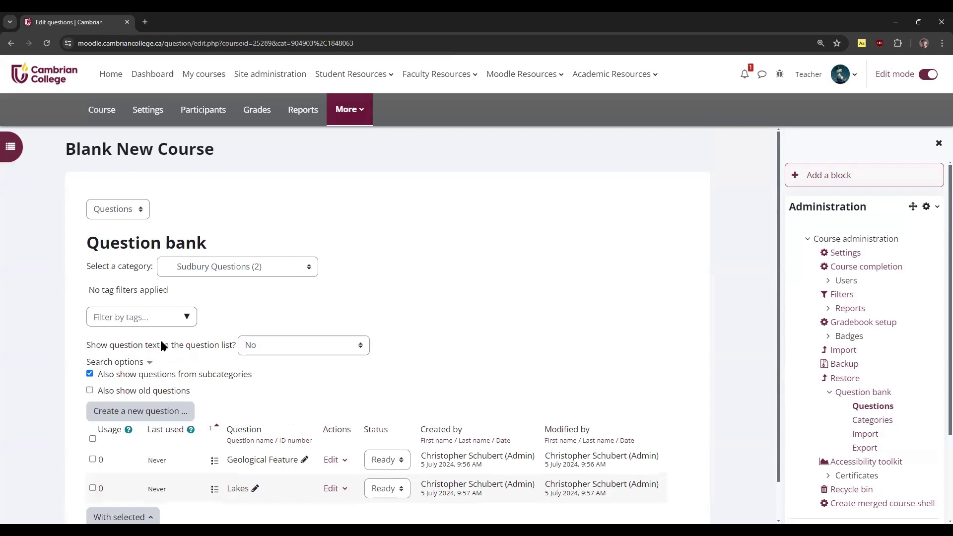
pyautogui.click(112, 415)
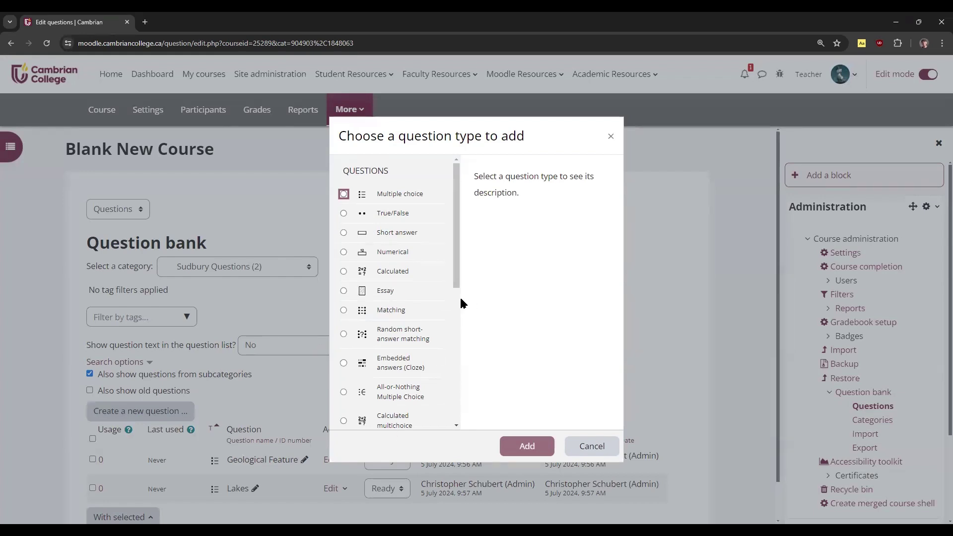
pyautogui.click(344, 195)
pyautogui.moveTo(471, 172); pyautogui.dragTo(585, 192)
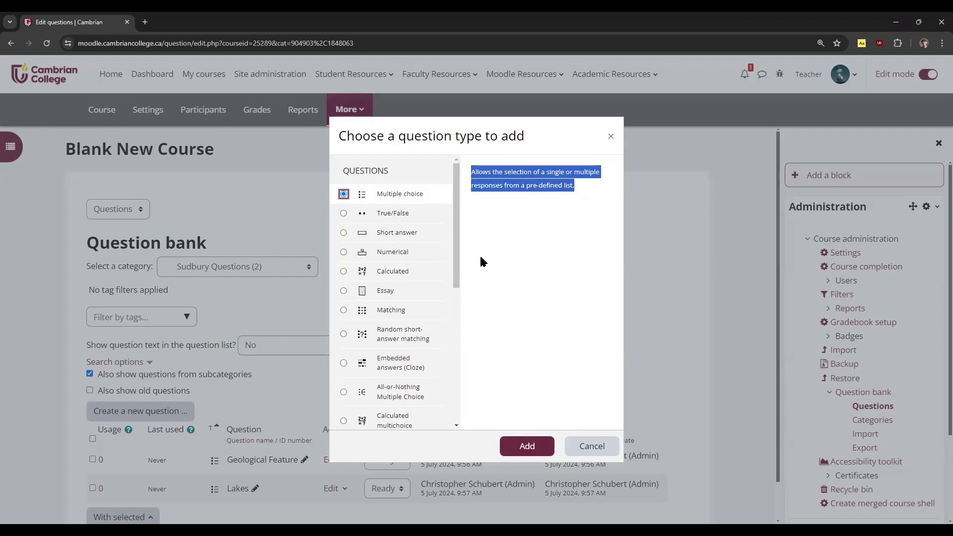
pyautogui.moveTo(377, 232); pyautogui.dragTo(425, 235)
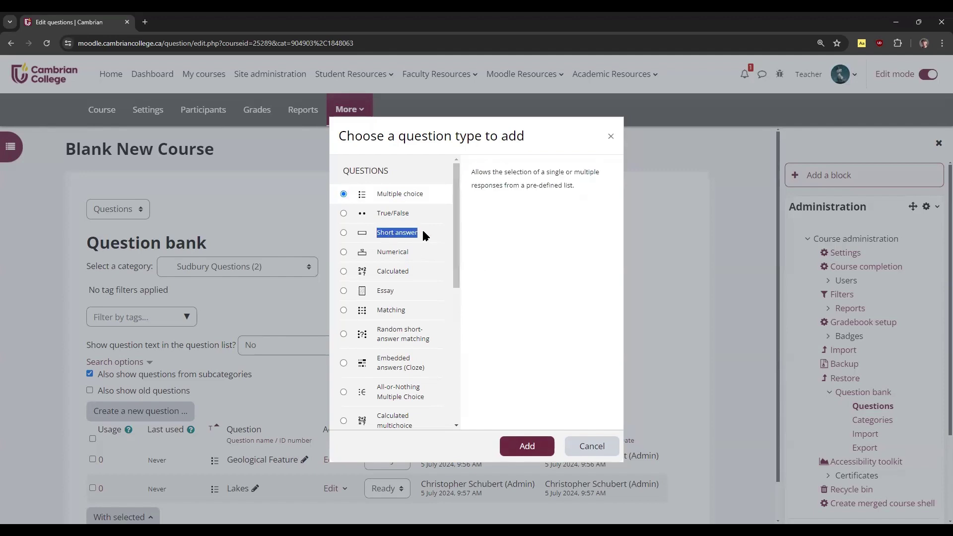
pyautogui.doubleClick(386, 291)
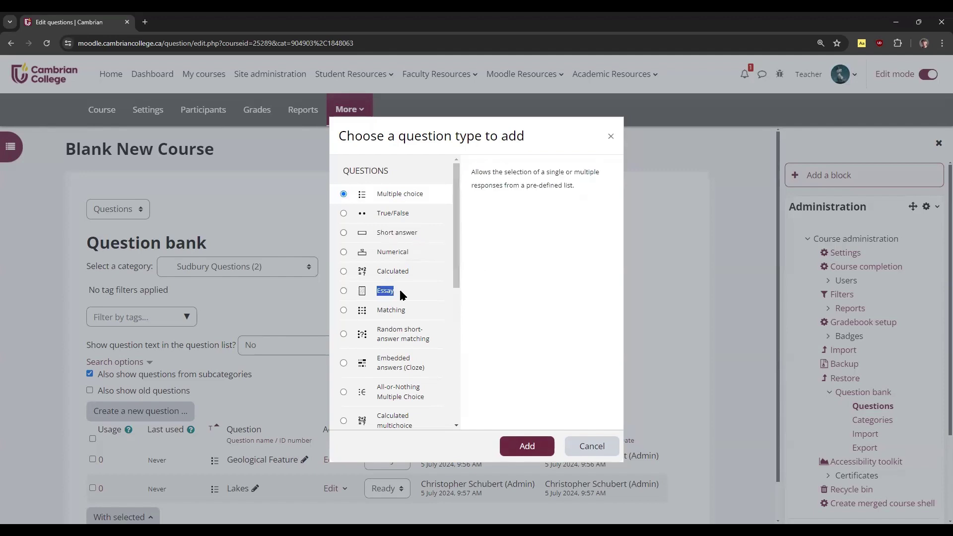
pyautogui.click(343, 233)
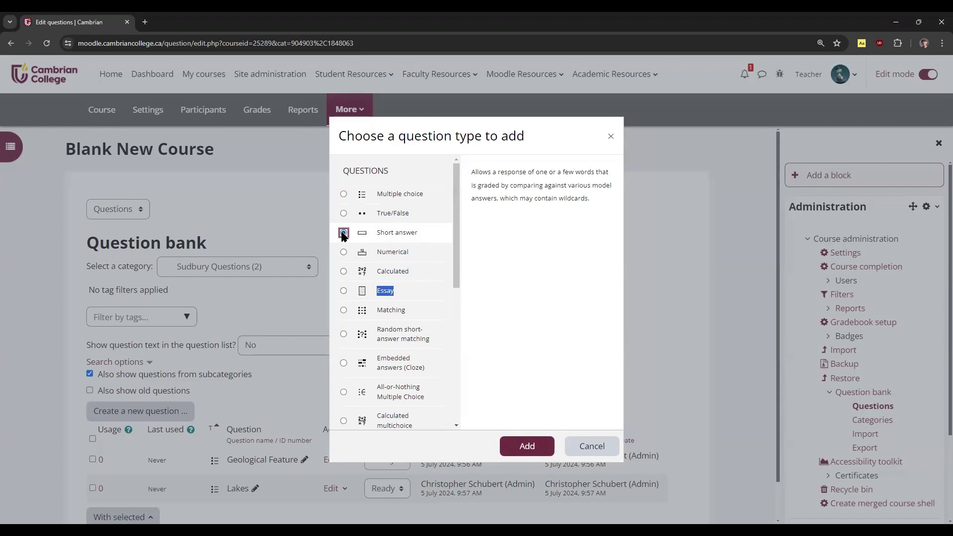
pyautogui.click(344, 291)
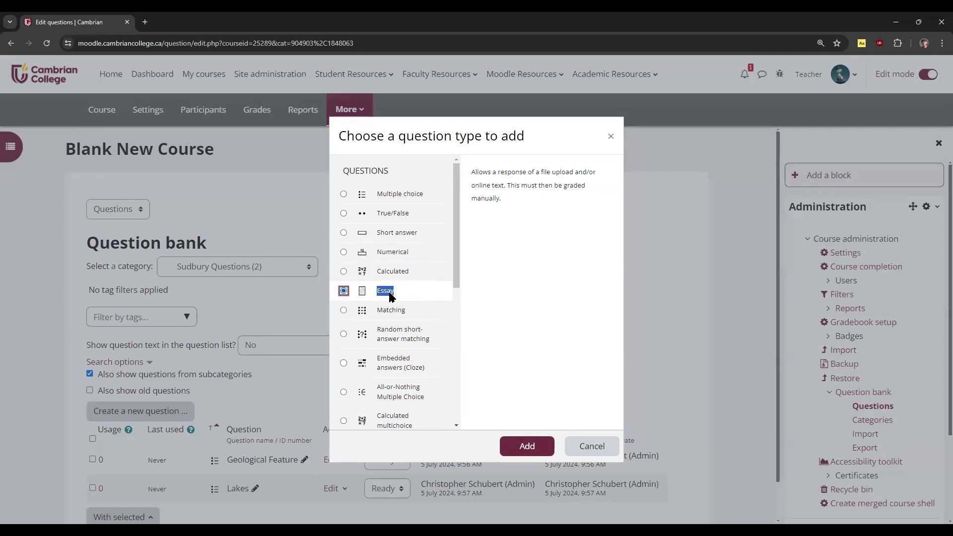
pyautogui.click(527, 446)
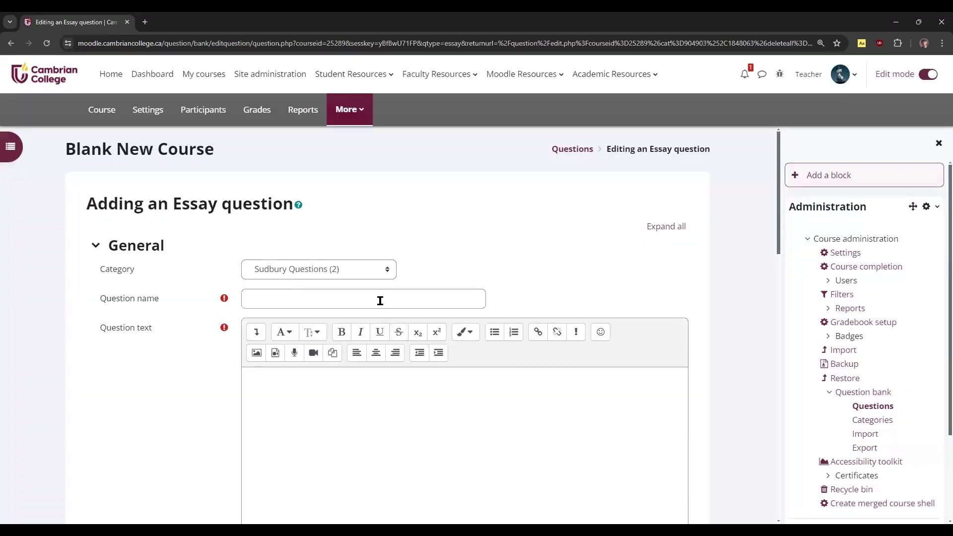
# Name the question 'Reasons to Live in Sudbury' and ask for three reasons to live there
pyautogui.click(380, 299)
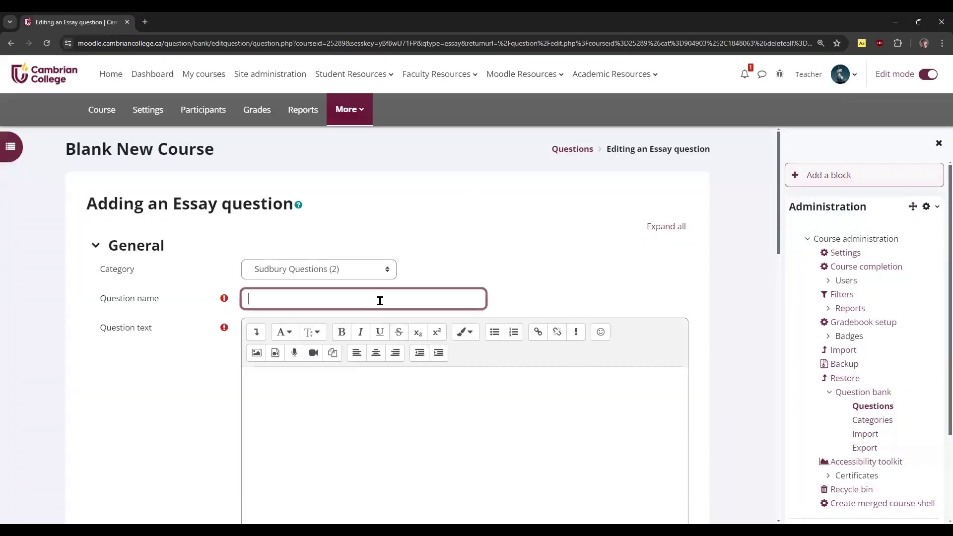
pyautogui.doubleClick(117, 298)
pyautogui.moveTo(118, 298); pyautogui.dragTo(177, 299)
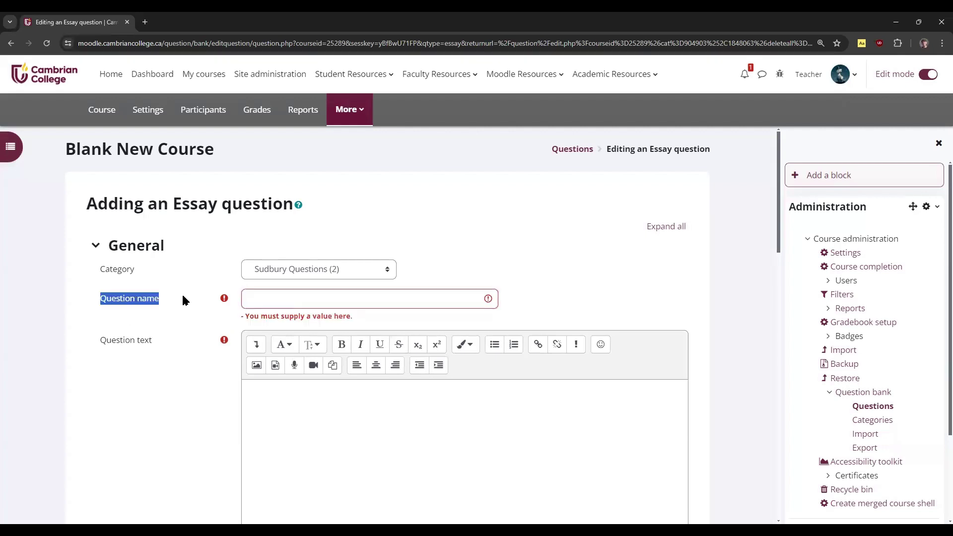
pyautogui.click(274, 298)
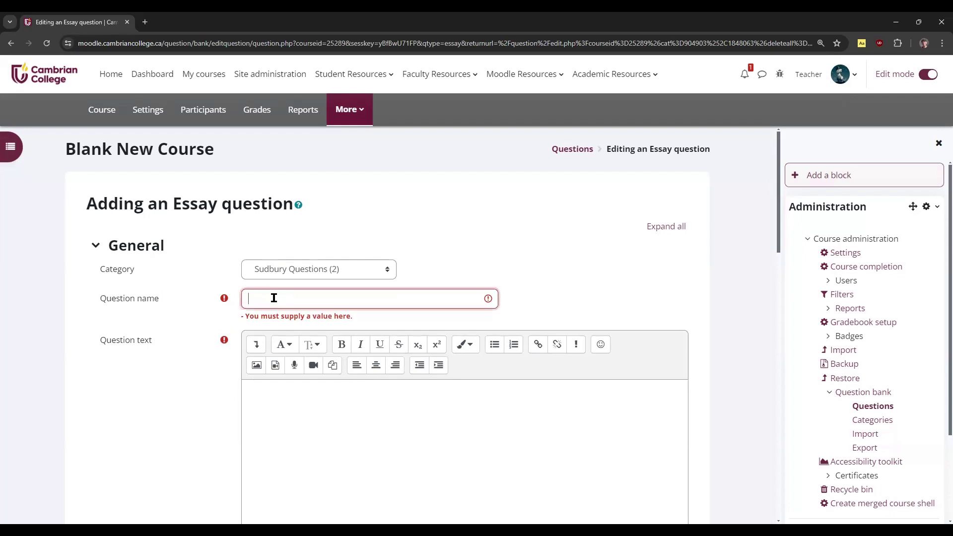
pyautogui.write('Reasons to Liv')
pyautogui.write('e in Sudbury')
pyautogui.scroll(-1, 288, 374)
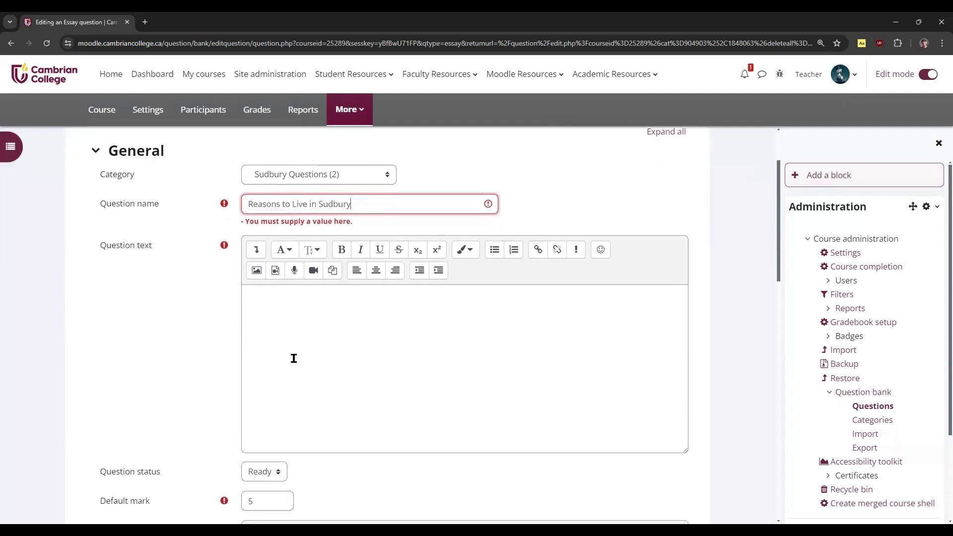
pyautogui.click(294, 355)
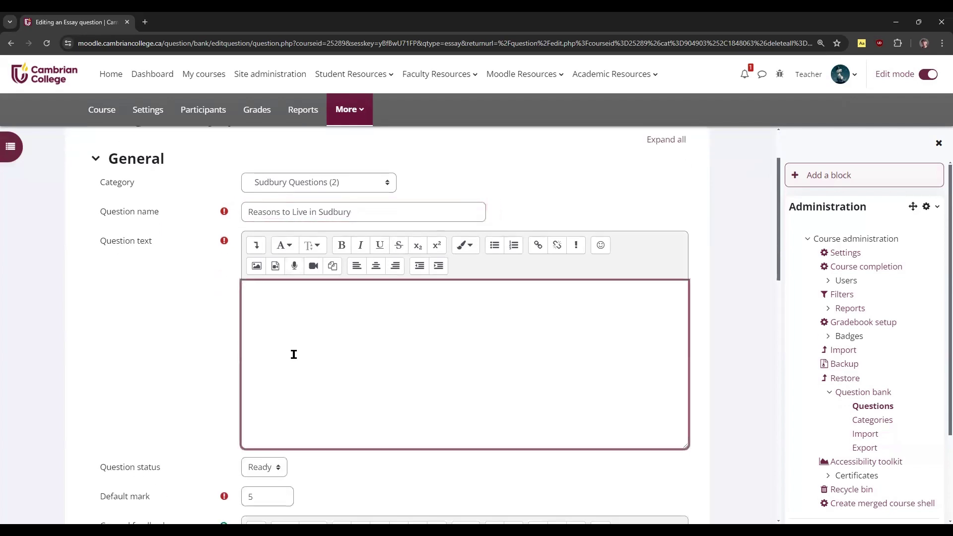
pyautogui.write('G')
pyautogui.press('BackSpace')
pyautogui.write('Please list t')
pyautogui.write('hree reasons ')
pyautogui.write('to live in sud')
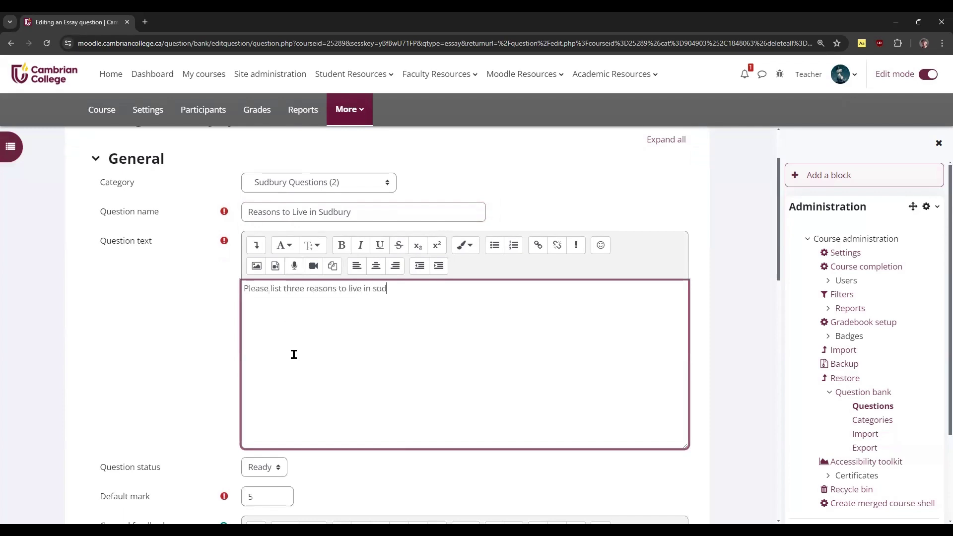
pyautogui.press('BackSpace')
pyautogui.write('Sudbury:')
pyautogui.scroll(-3, 293, 354)
pyautogui.scroll(-2, 224, 335)
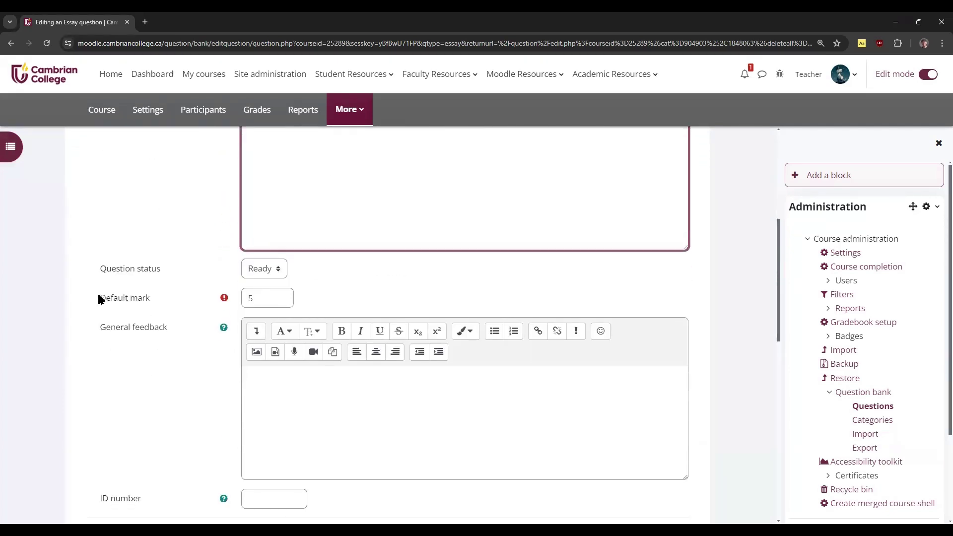
# Keep HTML editor as the response format and save the essay question
pyautogui.moveTo(97, 298); pyautogui.dragTo(172, 296)
pyautogui.scroll(-1, 255, 304)
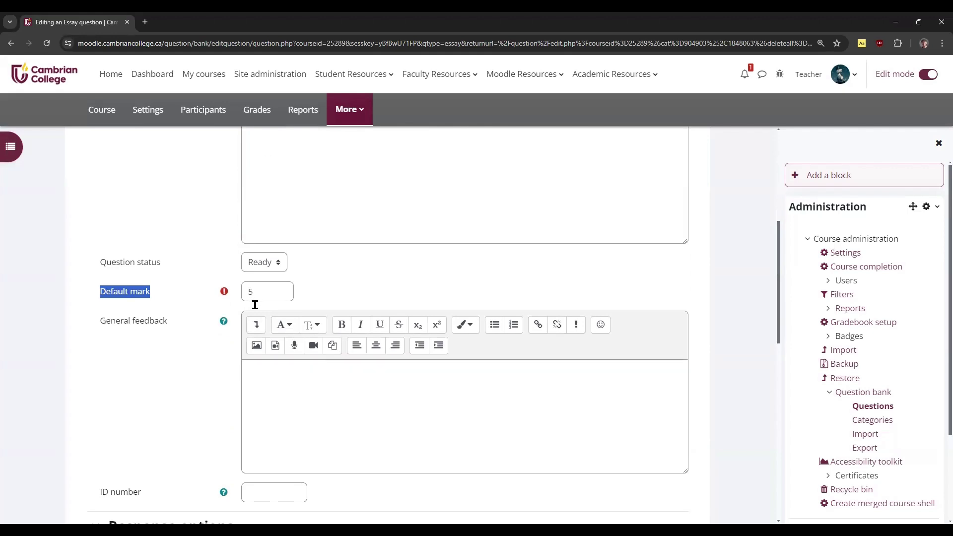
pyautogui.scroll(-5, 255, 304)
pyautogui.scroll(-4, 242, 298)
pyautogui.scroll(-1, 200, 329)
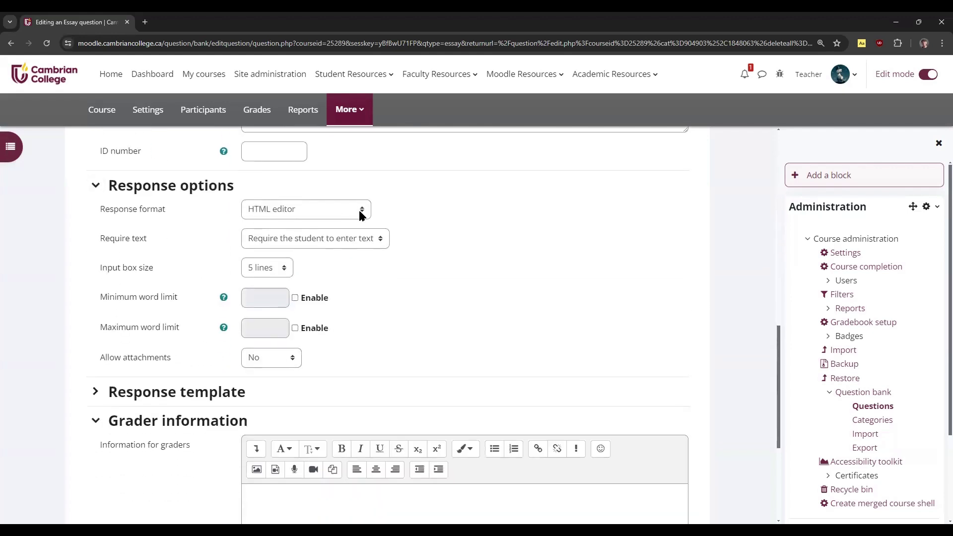
pyautogui.click(338, 211)
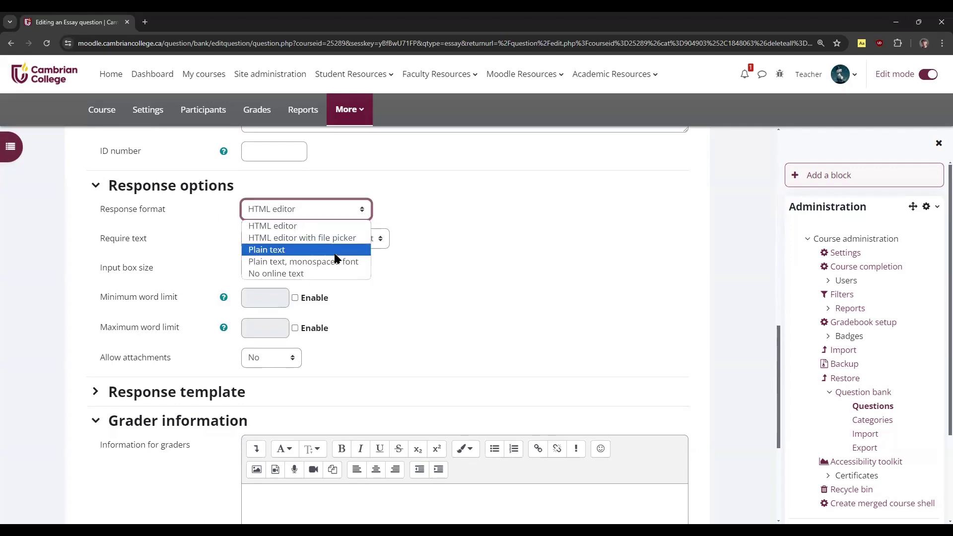
pyautogui.click(321, 227)
pyautogui.scroll(-5, 488, 241)
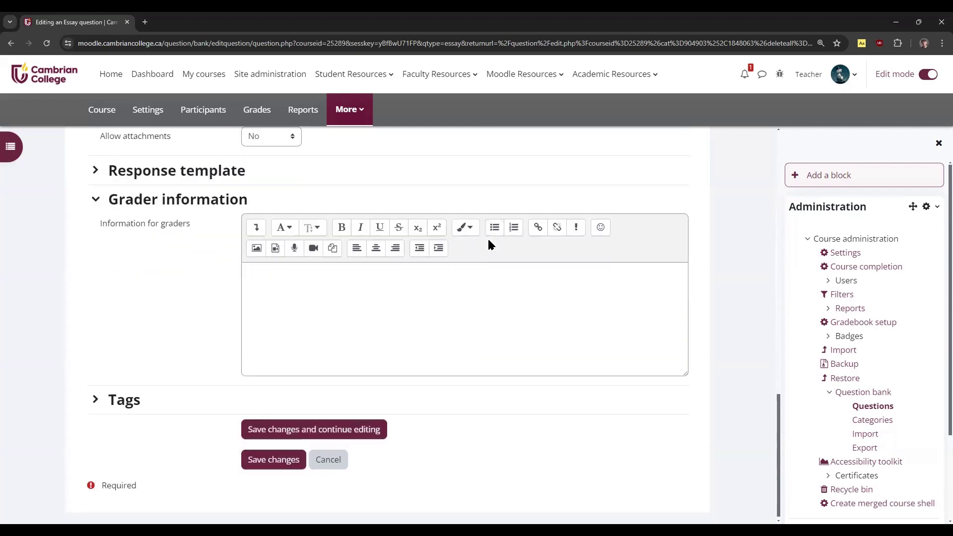
pyautogui.click(268, 456)
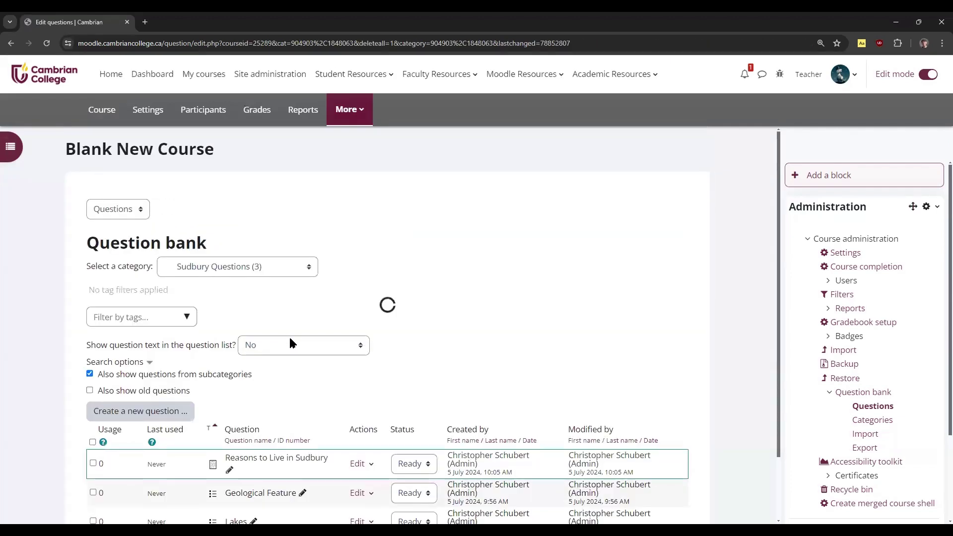
pyautogui.scroll(-1, 290, 343)
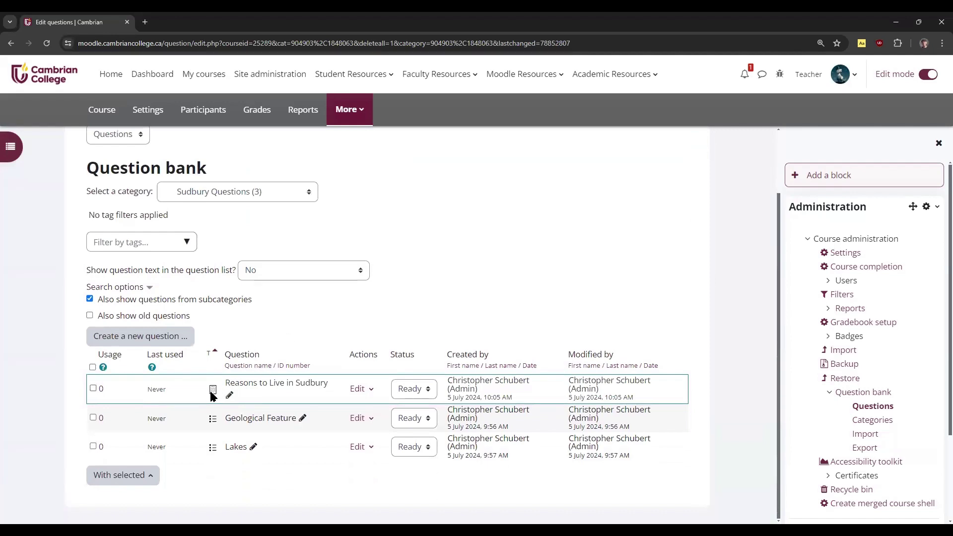
pyautogui.click(371, 391)
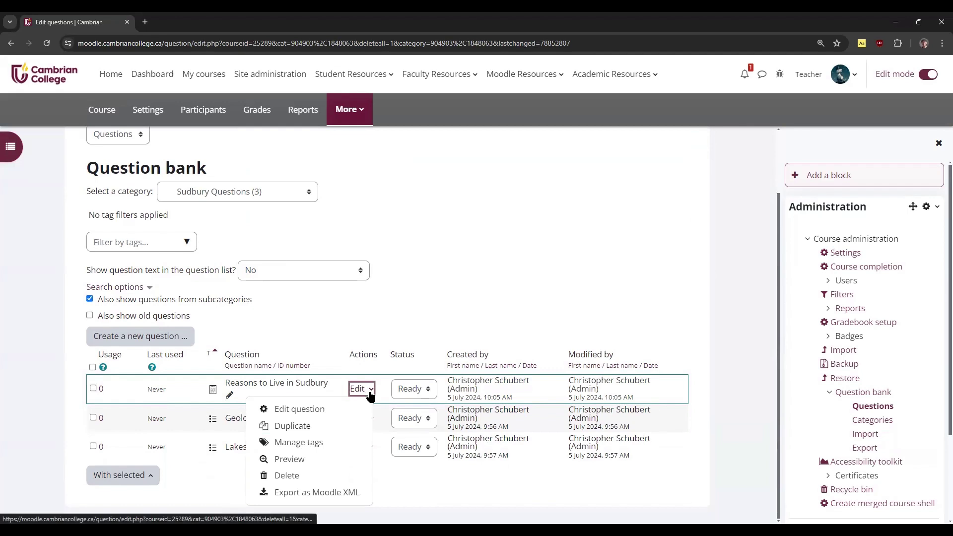
pyautogui.click(289, 459)
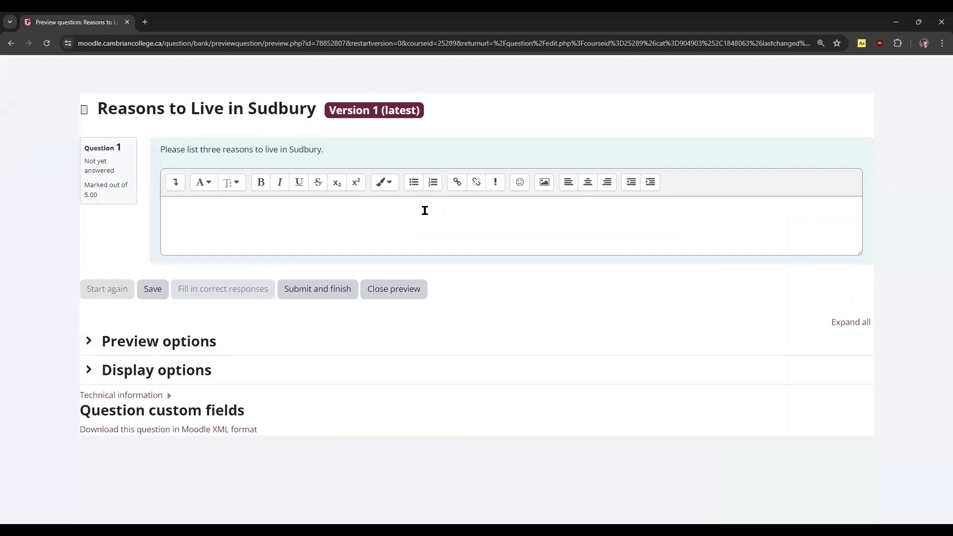
pyautogui.click(401, 298)
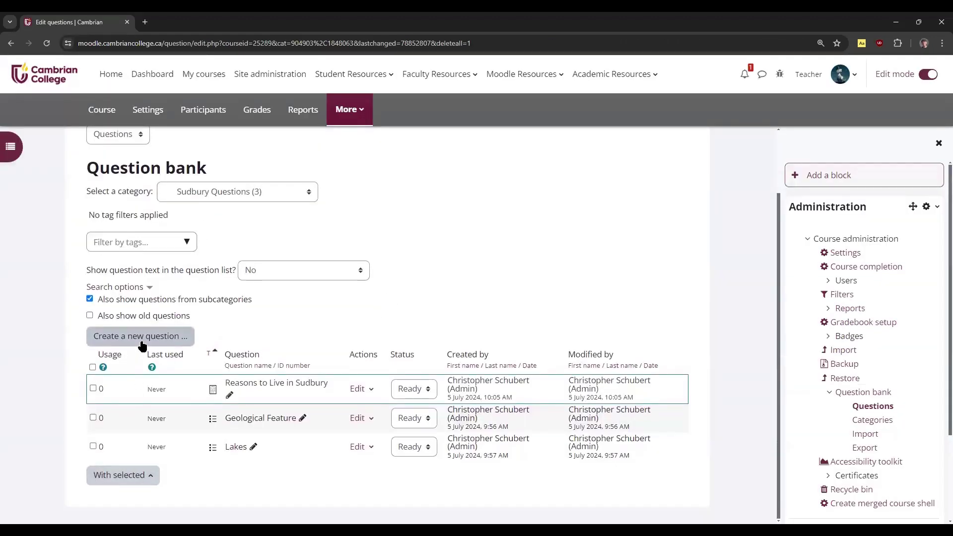
# Add a Multiple choice question named 'Province' asking which province Sudbury is in
pyautogui.click(140, 336)
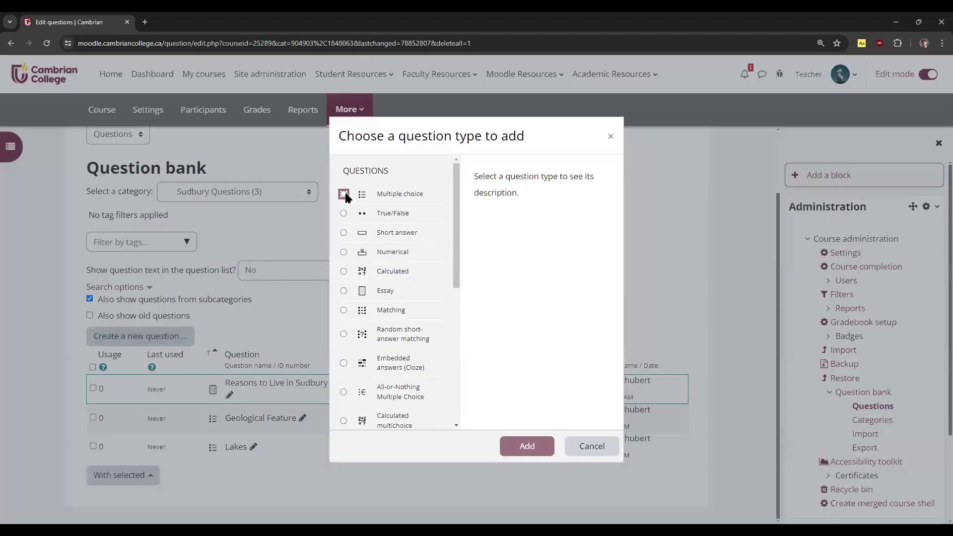
pyautogui.scroll(-2, 345, 192)
pyautogui.scroll(2, 350, 192)
pyautogui.click(344, 195)
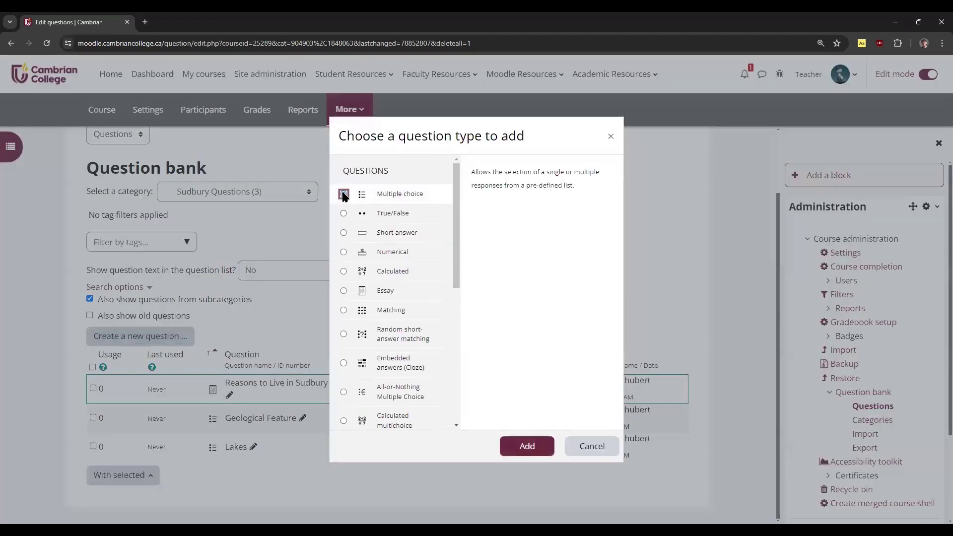
pyautogui.click(527, 447)
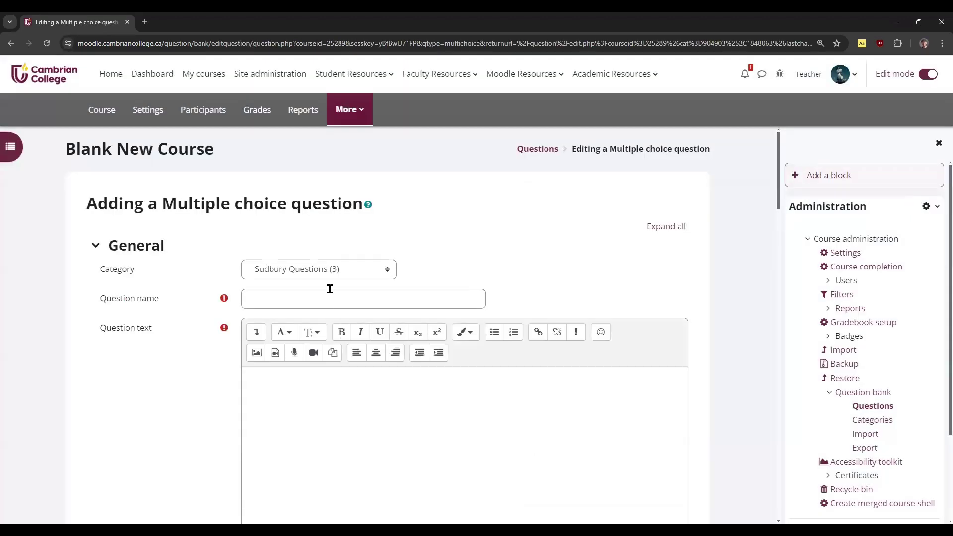
pyautogui.click(331, 297)
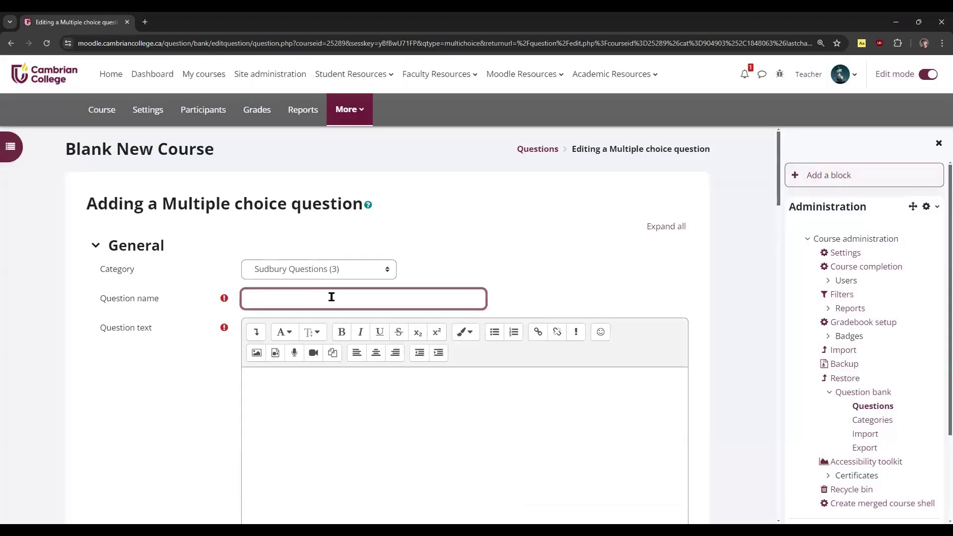
pyautogui.write('Province')
pyautogui.click(348, 402)
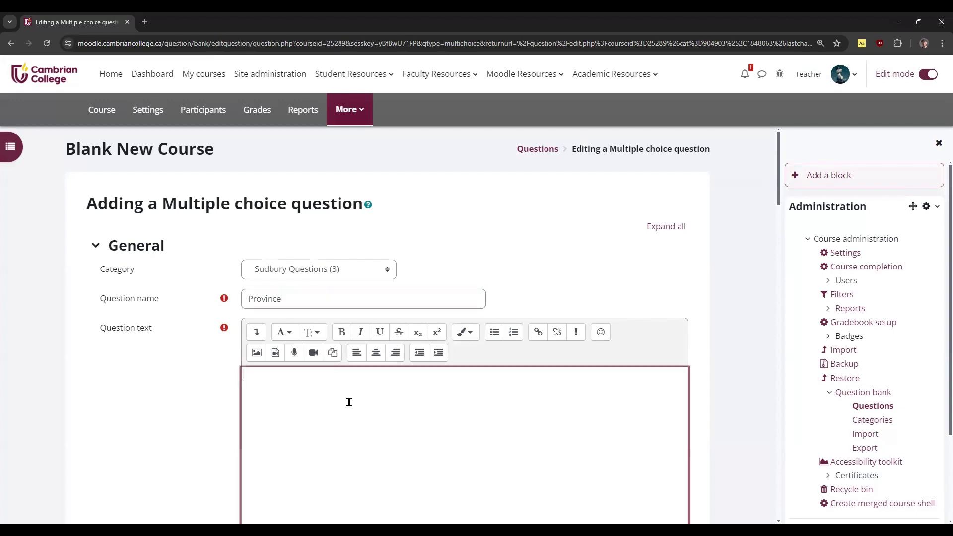
pyautogui.write('Which province is ')
pyautogui.write('Sudbury loca')
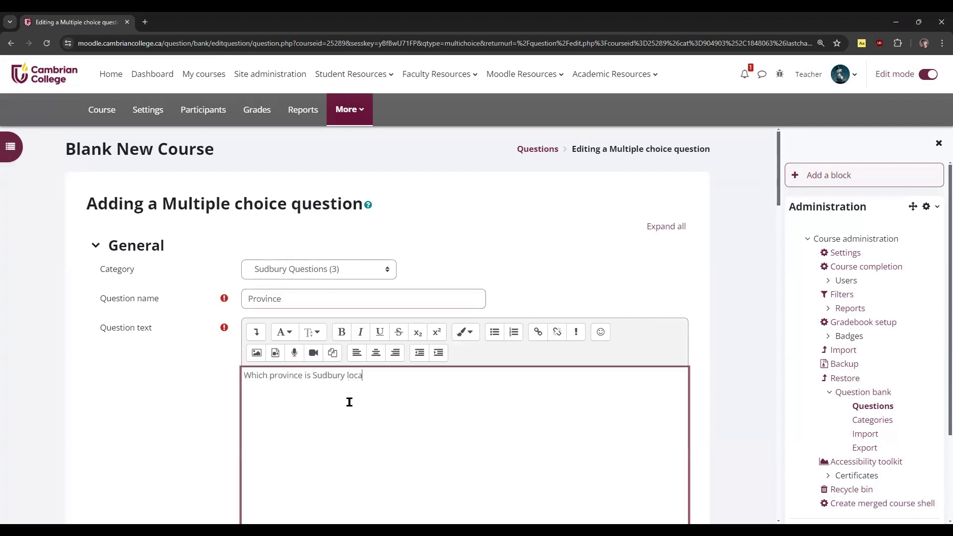
pyautogui.write('ted in?')
pyautogui.scroll(-5, 283, 372)
pyautogui.scroll(-5, 283, 357)
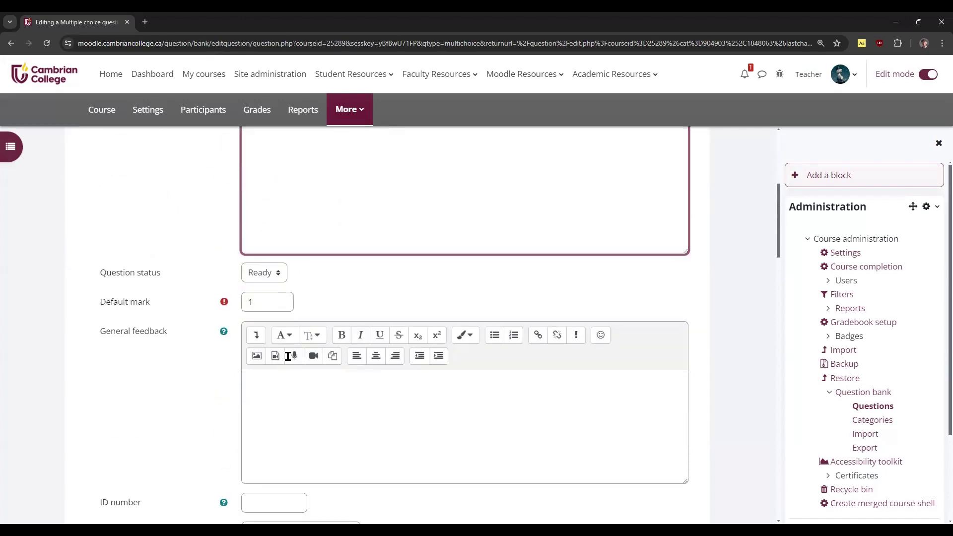
pyautogui.scroll(-3, 184, 320)
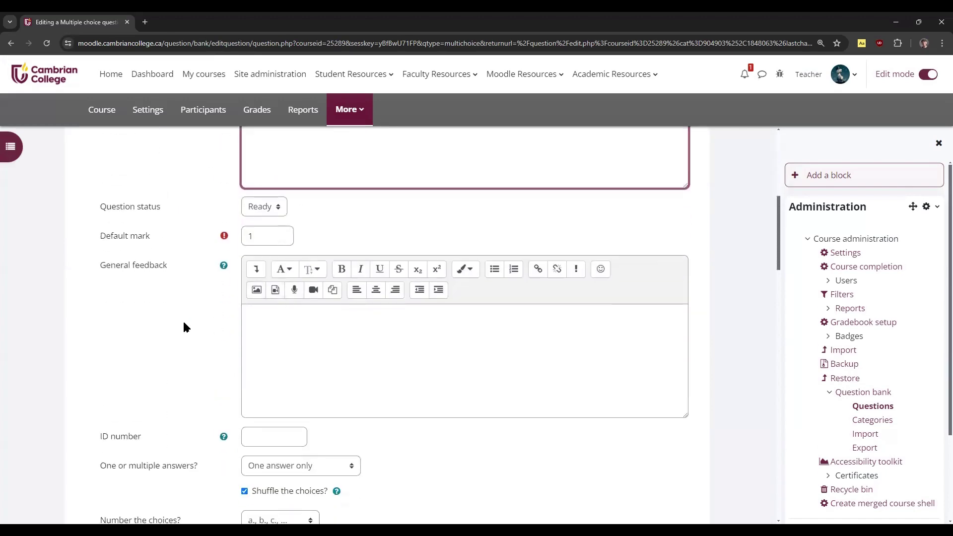
pyautogui.scroll(-3, 184, 320)
pyautogui.scroll(-2, 184, 326)
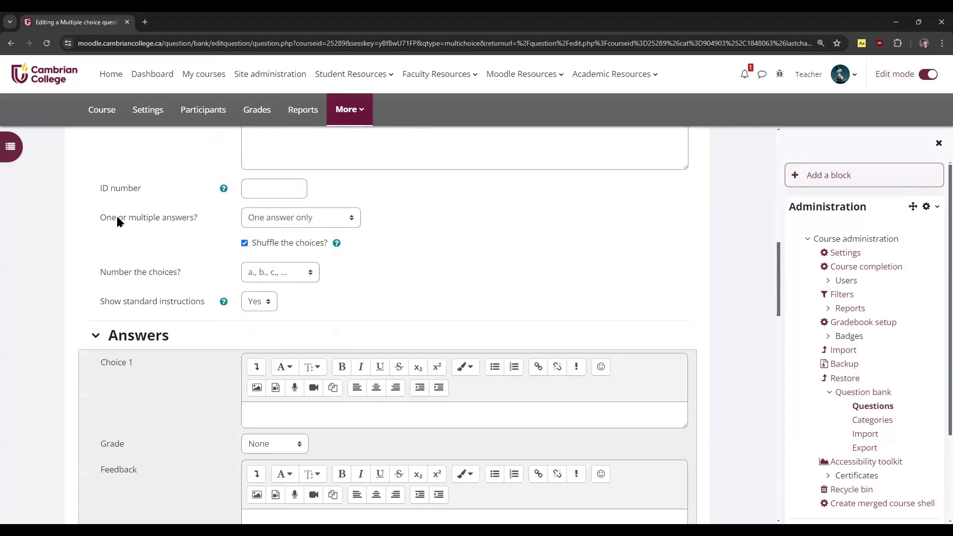
pyautogui.moveTo(96, 215); pyautogui.dragTo(206, 215)
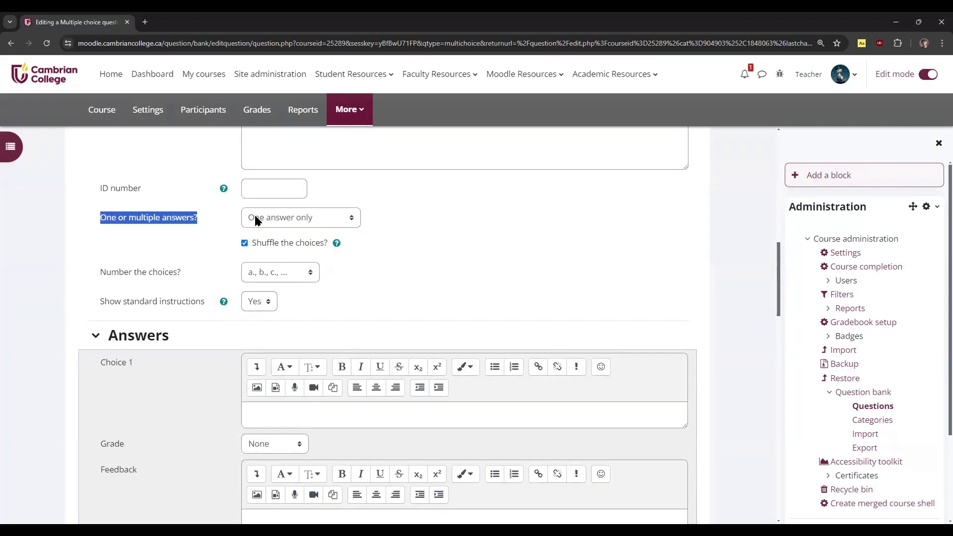
pyautogui.click(349, 216)
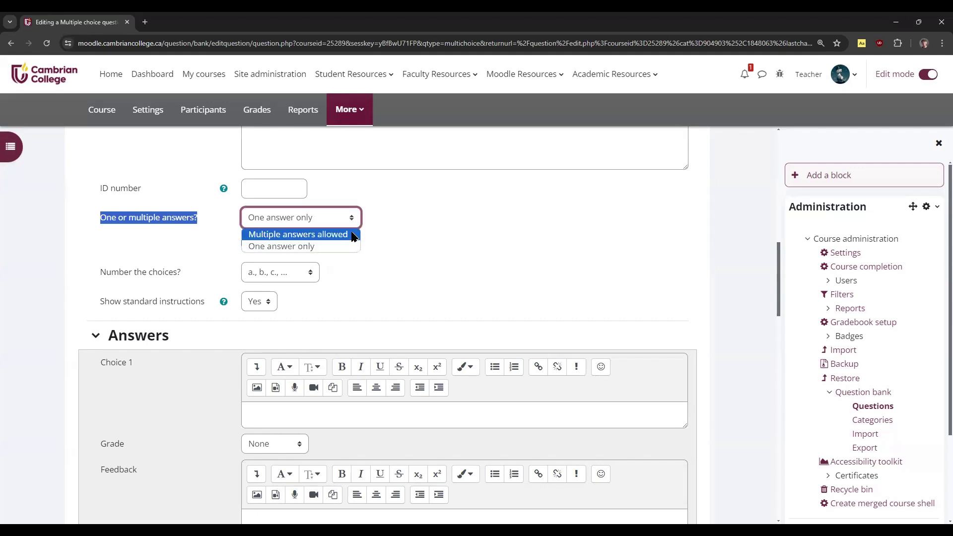
pyautogui.click(260, 237)
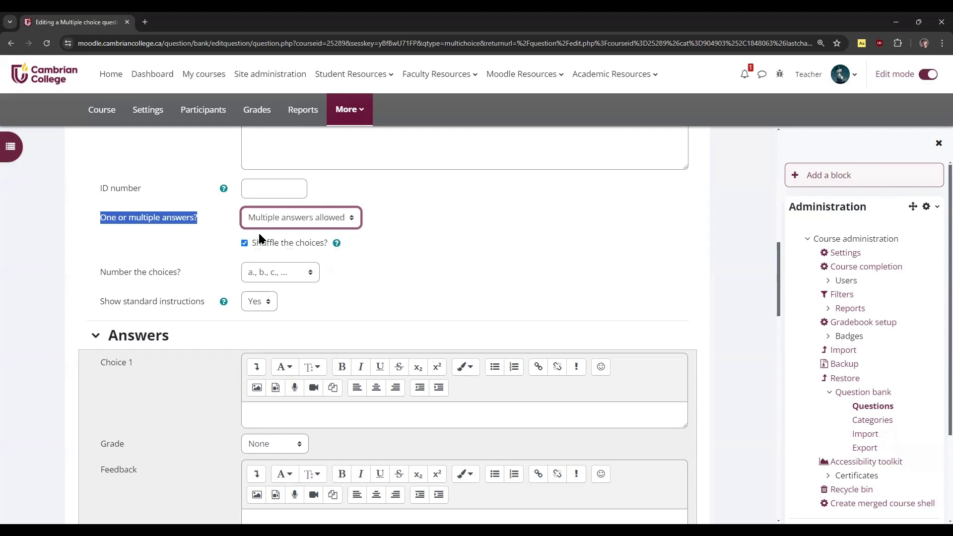
pyautogui.click(352, 223)
pyautogui.click(346, 247)
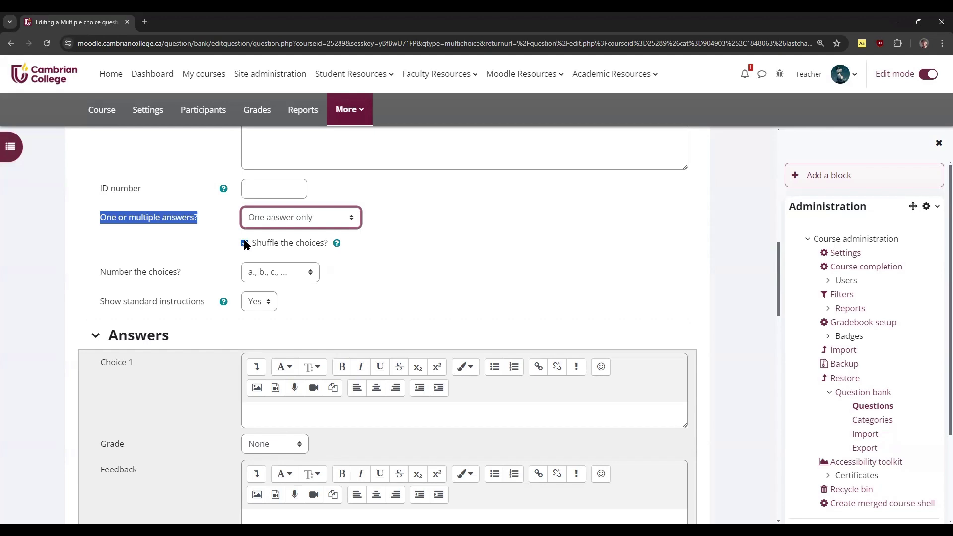
pyautogui.click(245, 243)
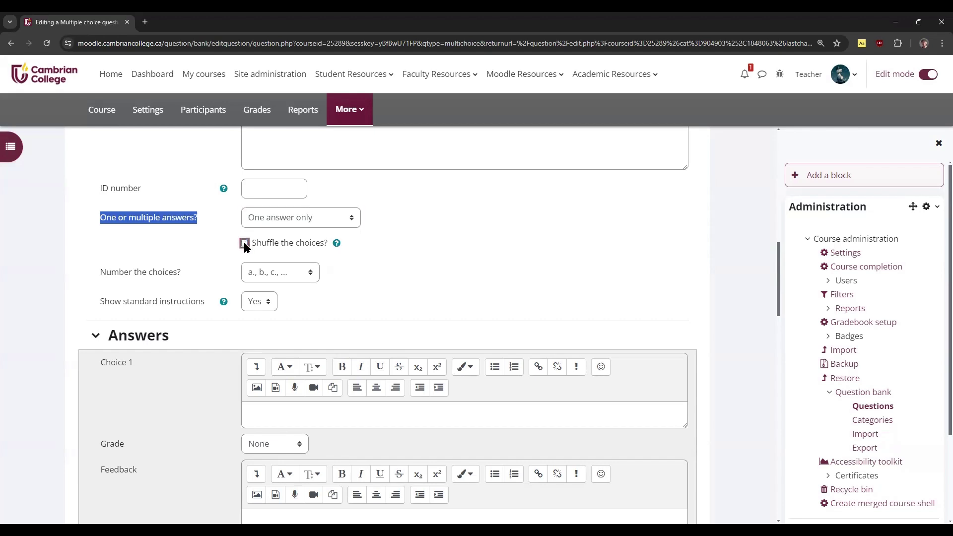
pyautogui.click(194, 257)
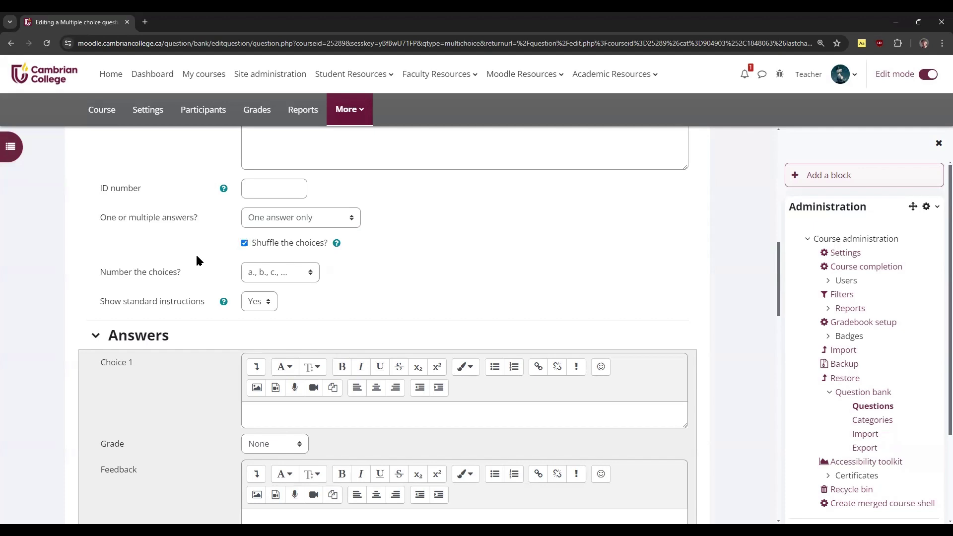
pyautogui.scroll(-4, 196, 254)
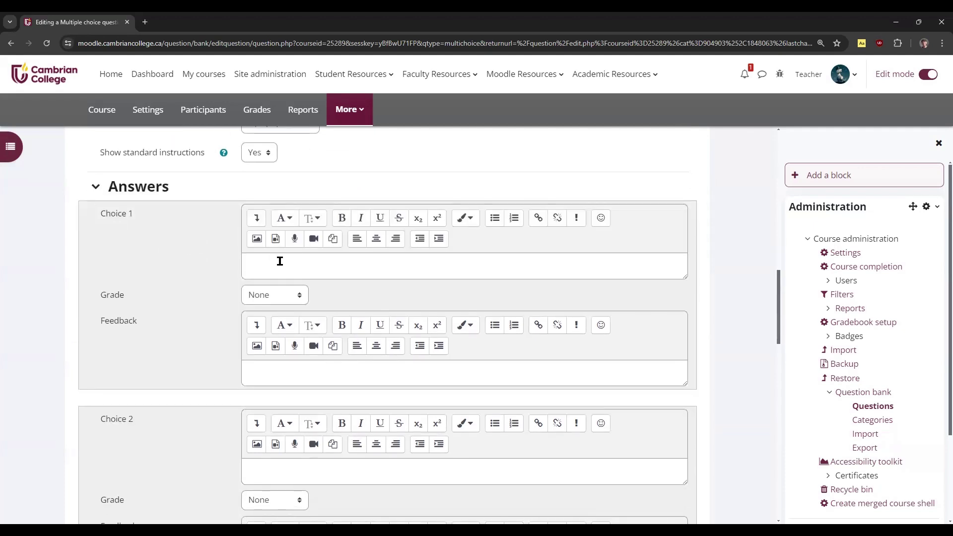
# Enter Ontario, Alberta, British Columbia and Quebec as Choices 1 to 4
pyautogui.click(279, 261)
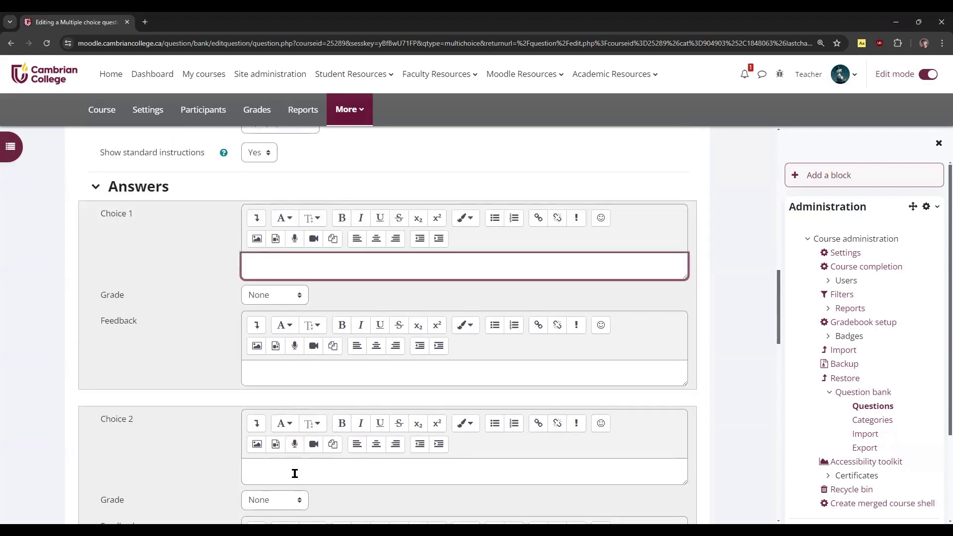
pyautogui.click(295, 471)
pyautogui.click(278, 274)
pyautogui.write('Ontario')
pyautogui.click(285, 472)
pyautogui.write('Alberta')
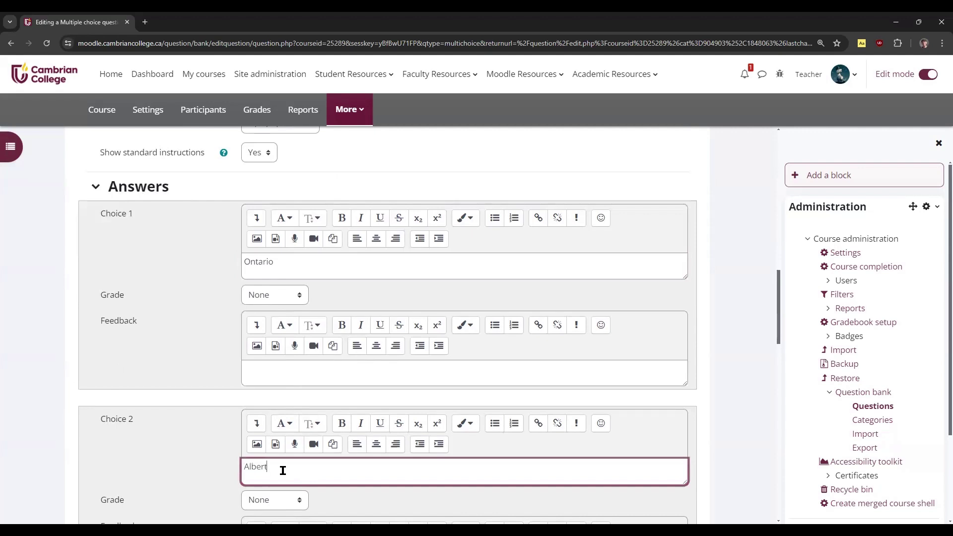
pyautogui.scroll(-3, 301, 400)
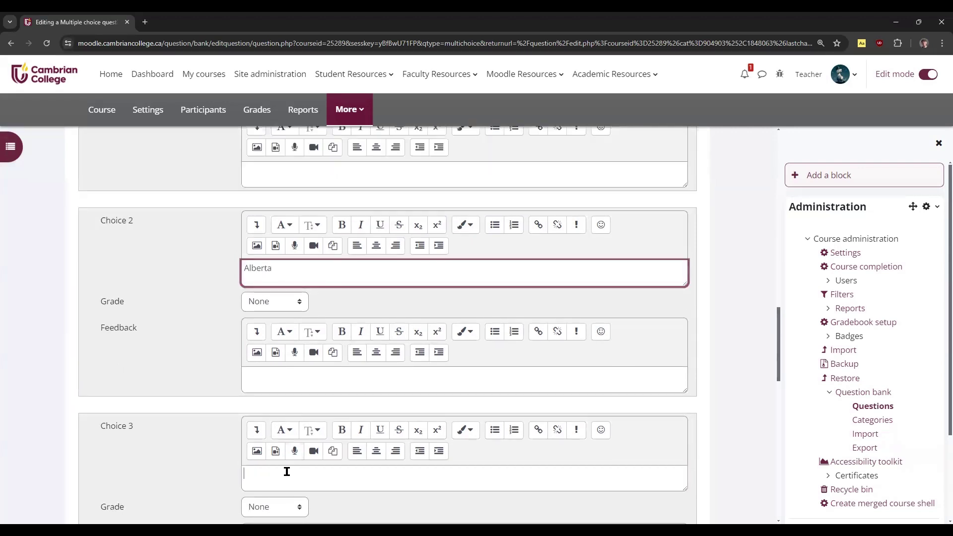
pyautogui.click(286, 471)
pyautogui.write('British Columbia')
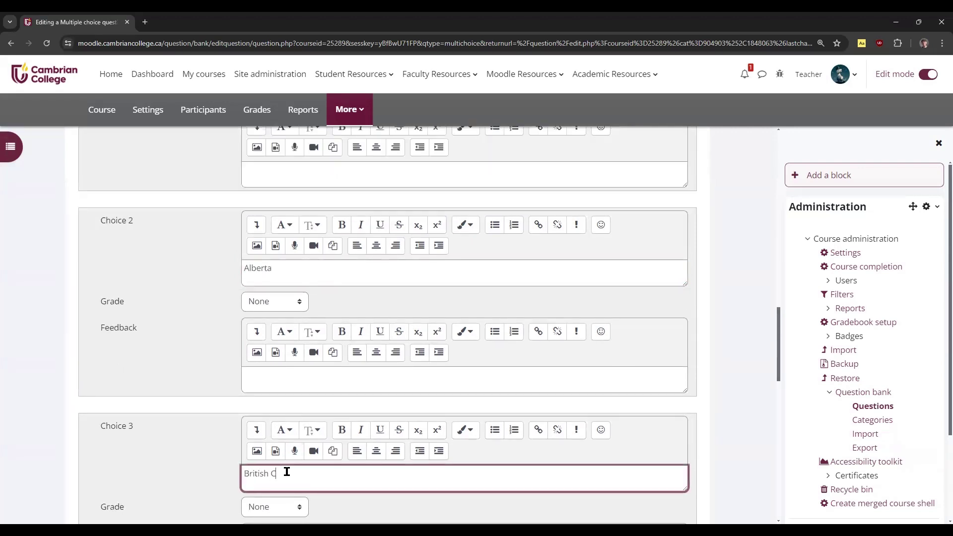
pyautogui.scroll(-3, 286, 472)
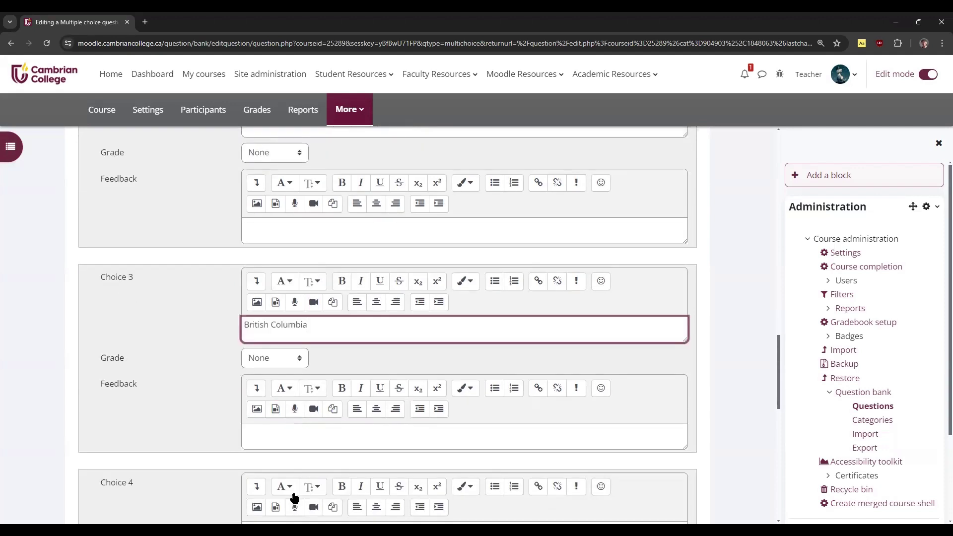
pyautogui.scroll(-3, 298, 423)
pyautogui.click(276, 437)
pyautogui.write('Quebec')
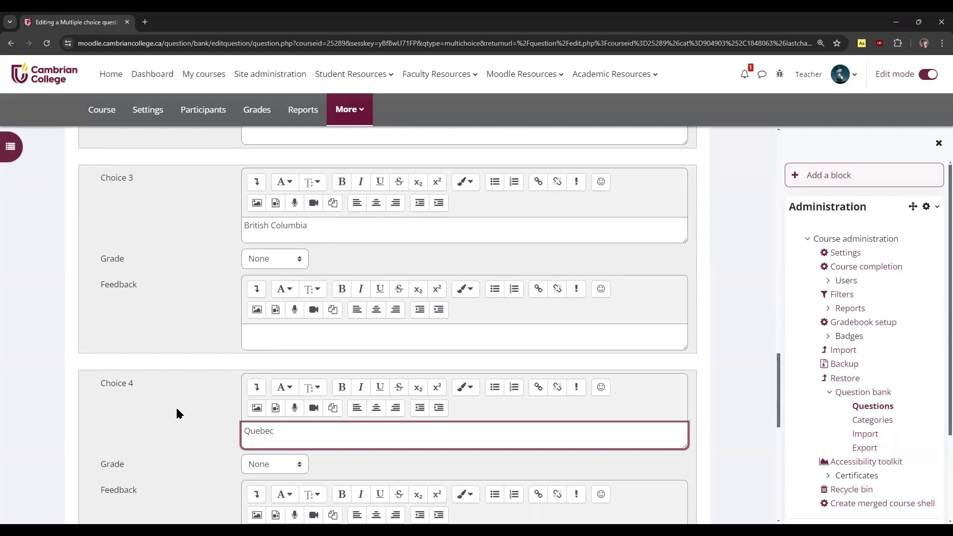
pyautogui.scroll(5, 176, 406)
pyautogui.scroll(3, 176, 406)
pyautogui.scroll(2, 176, 406)
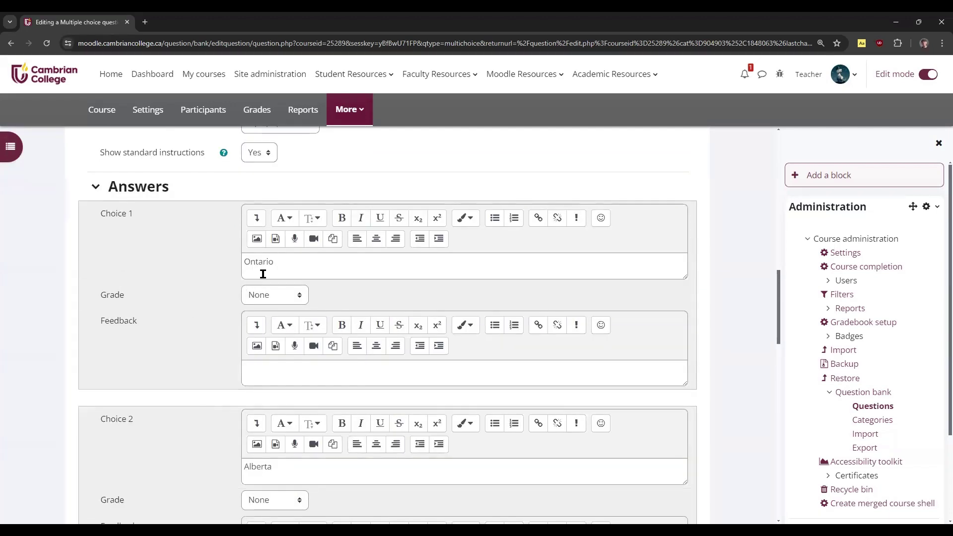
# Grade Ontario at 100% and leave Alberta's grade at None
pyautogui.click(286, 294)
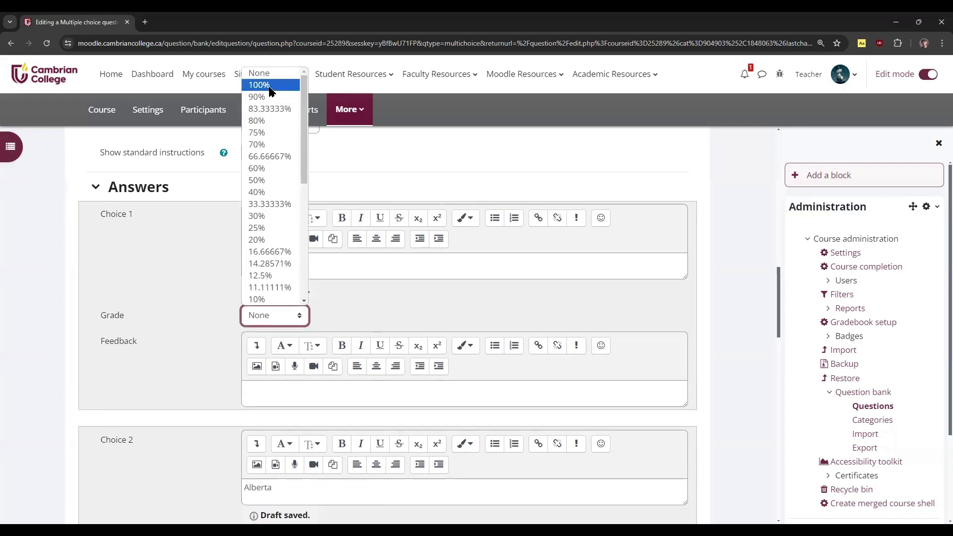
pyautogui.press('Return')
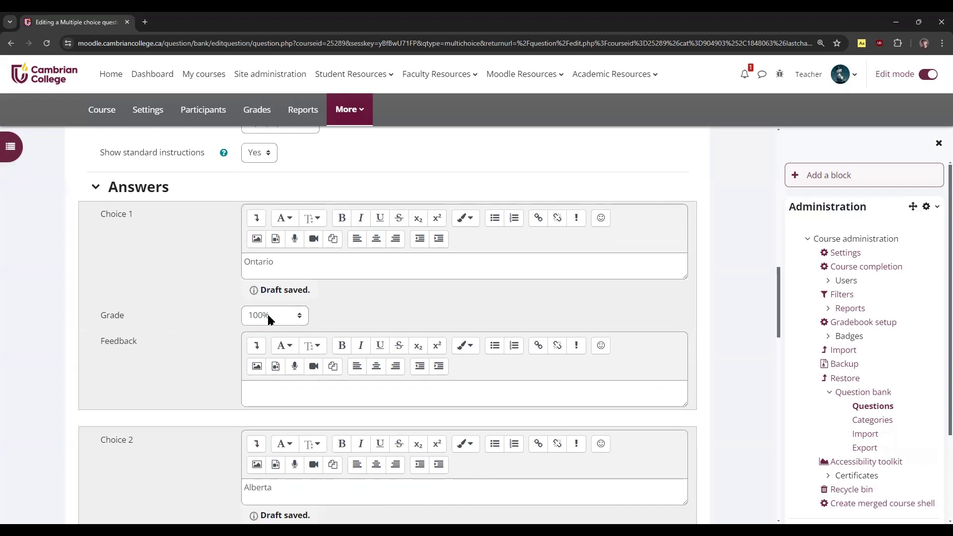
pyautogui.scroll(-2, 253, 319)
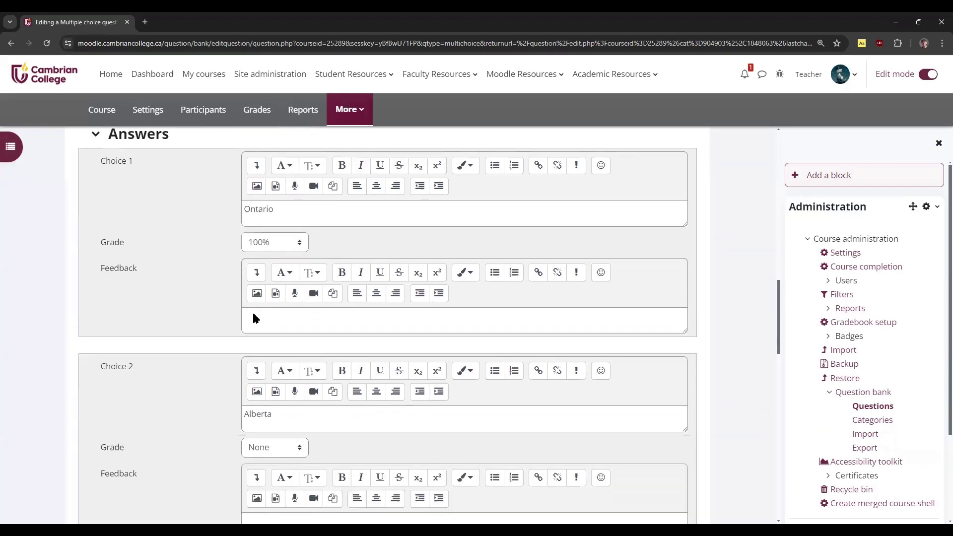
pyautogui.scroll(-3, 252, 319)
pyautogui.scroll(-4, 278, 466)
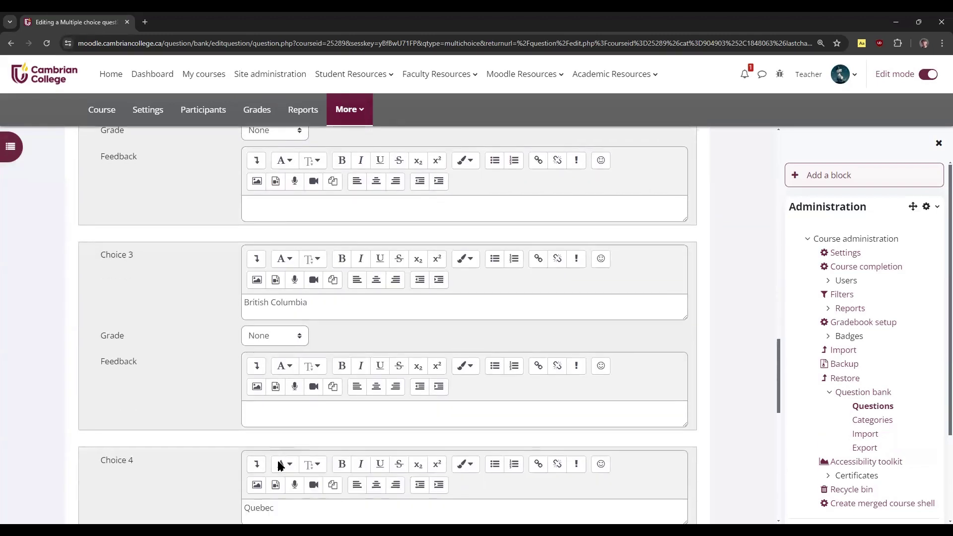
pyautogui.scroll(-2, 280, 464)
pyautogui.scroll(5, 254, 435)
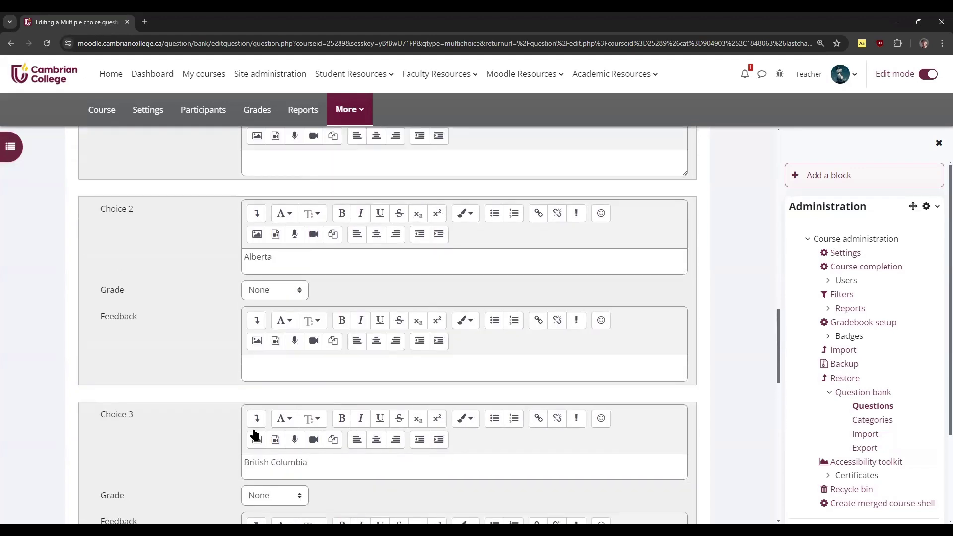
pyautogui.scroll(1, 255, 435)
pyautogui.click(300, 304)
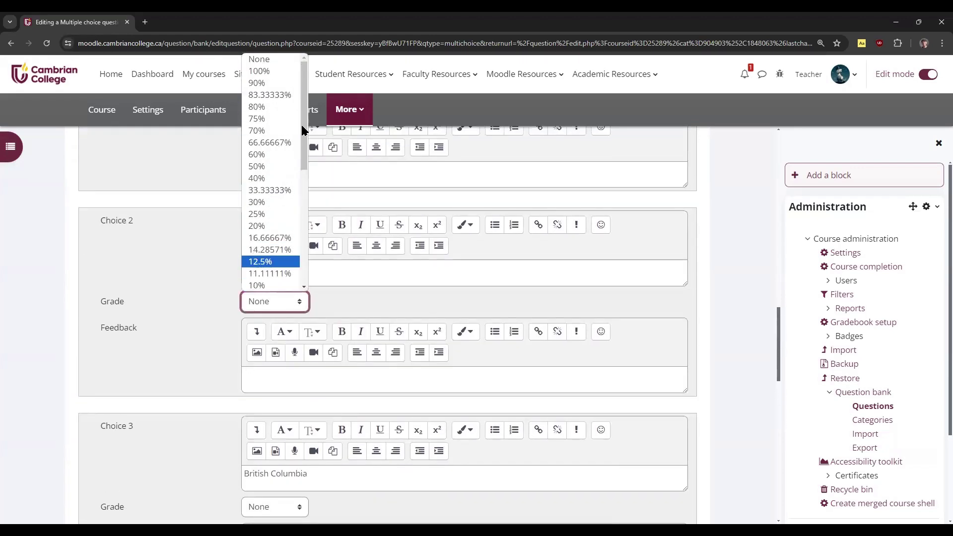
pyautogui.click(218, 273)
pyautogui.scroll(1, 218, 273)
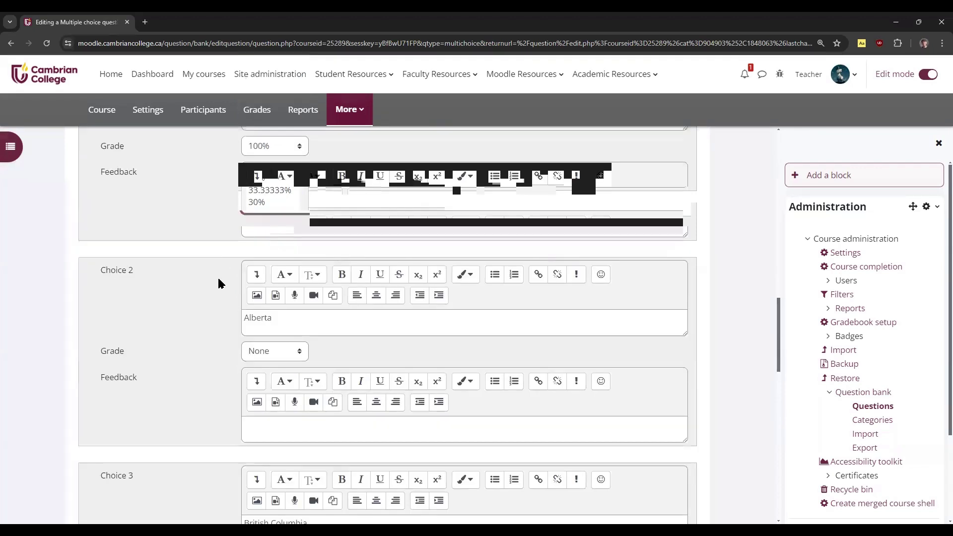
pyautogui.scroll(1, 218, 279)
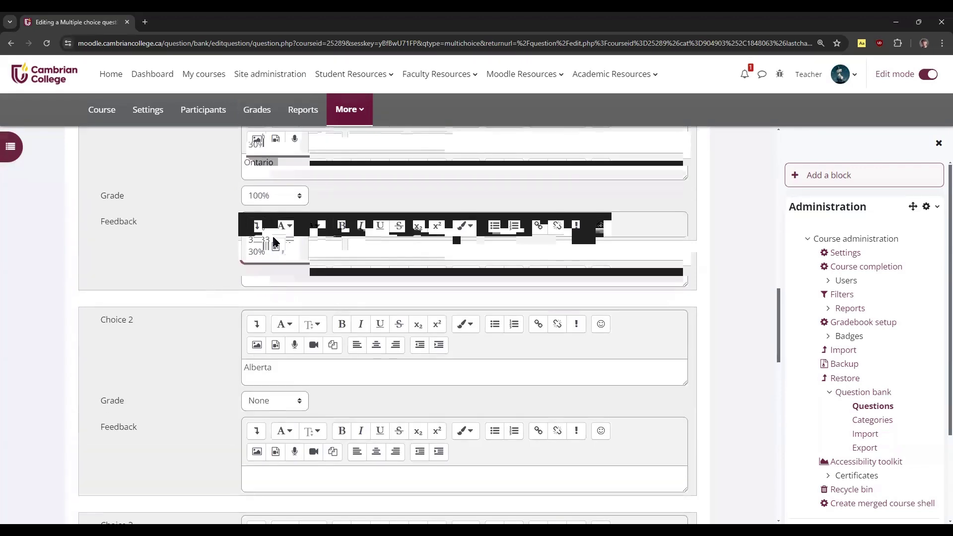
pyautogui.scroll(-1, 273, 414)
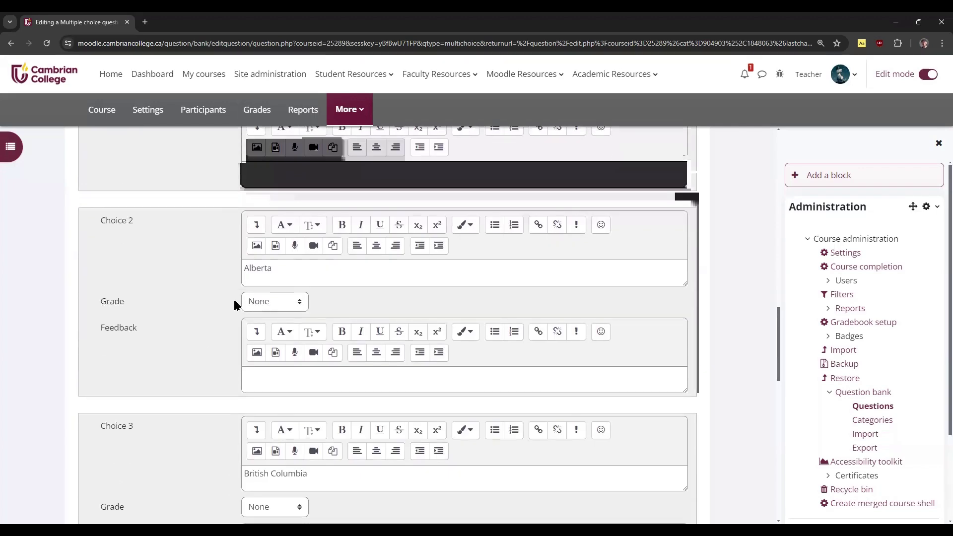
pyautogui.scroll(-2, 234, 298)
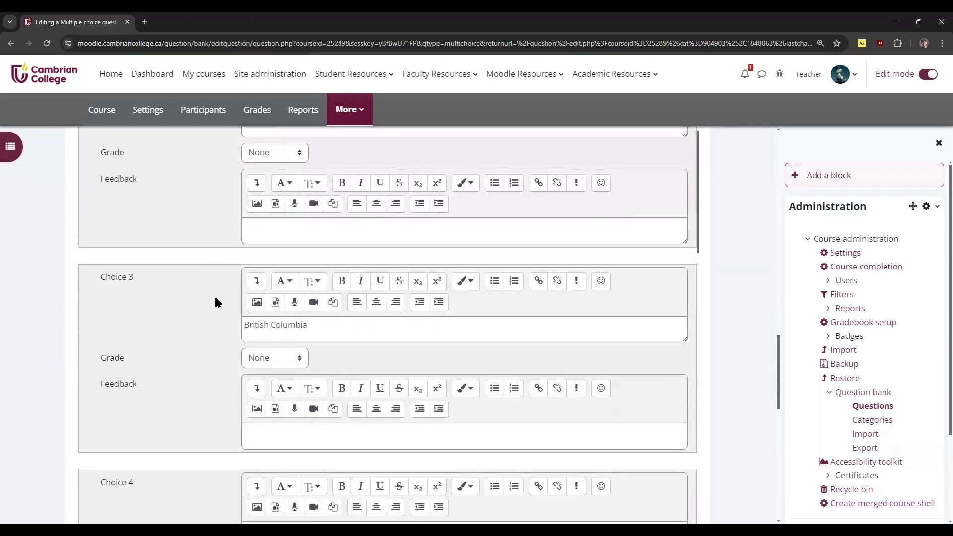
# Give British Columbia -50%, then change its grade back to None
pyautogui.click(297, 360)
pyautogui.scroll(-5, 302, 246)
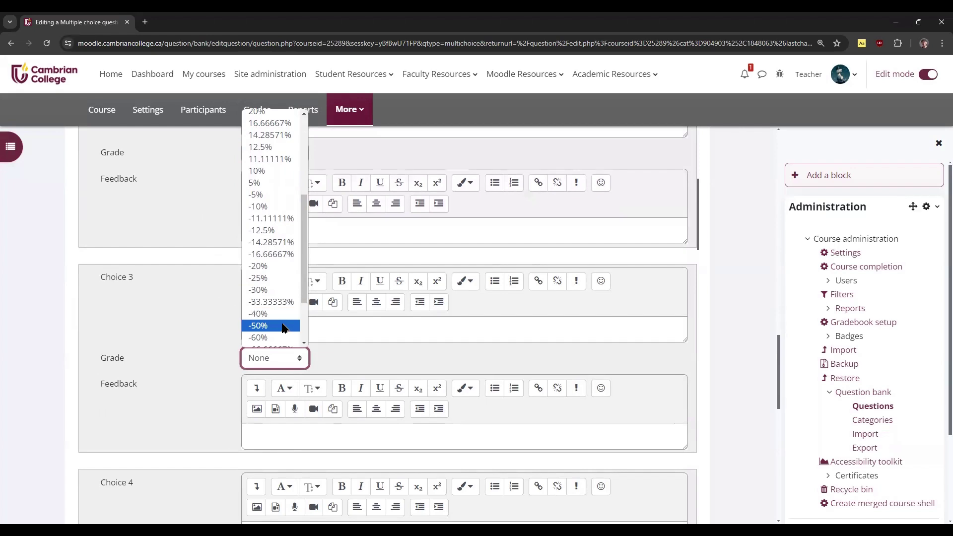
pyautogui.click(259, 326)
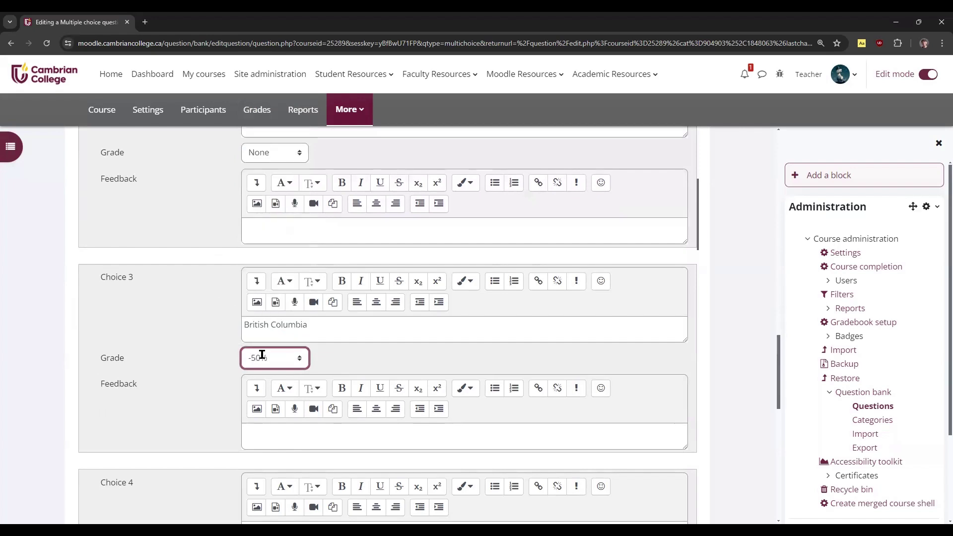
pyautogui.click(301, 362)
pyautogui.scroll(5, 276, 224)
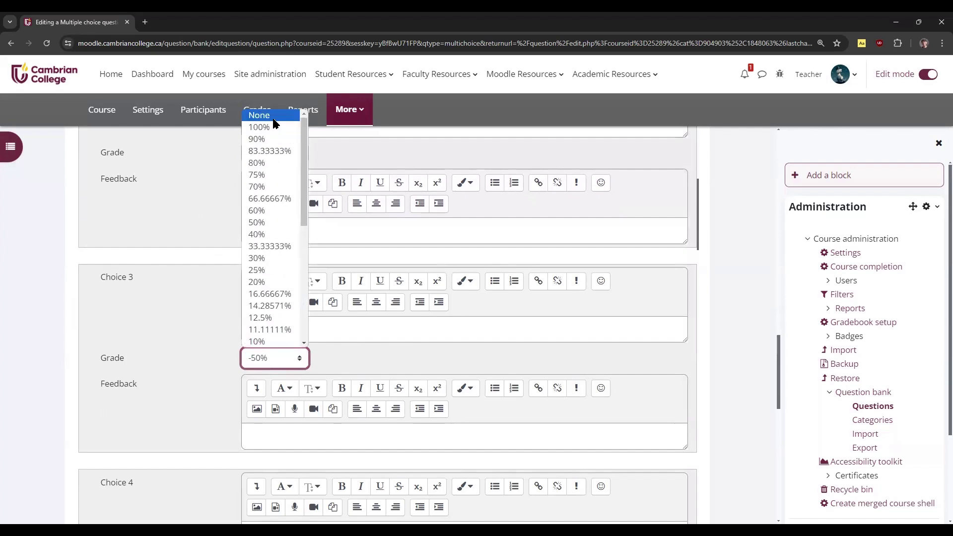
pyautogui.click(274, 118)
pyautogui.scroll(3, 199, 319)
pyautogui.scroll(3, 200, 320)
pyautogui.scroll(2, 199, 320)
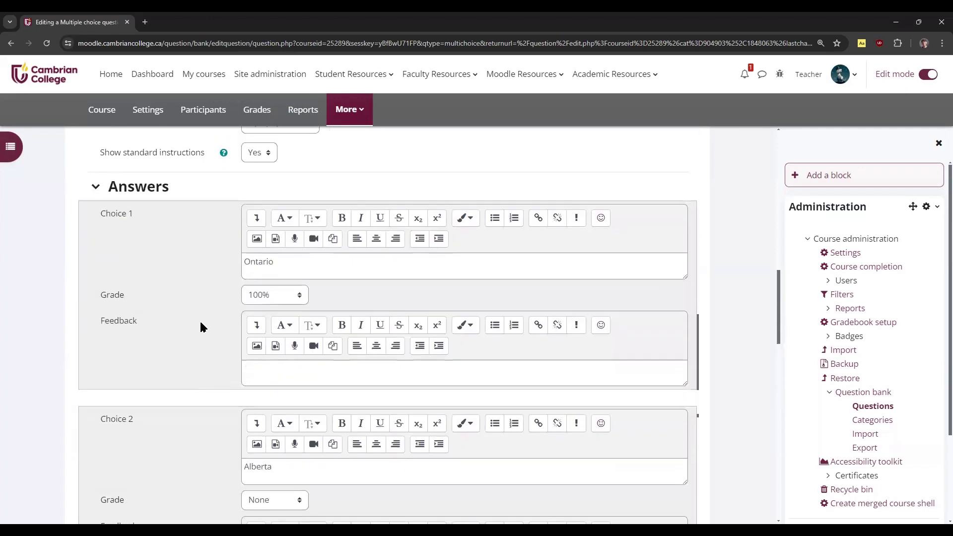
pyautogui.scroll(3, 200, 320)
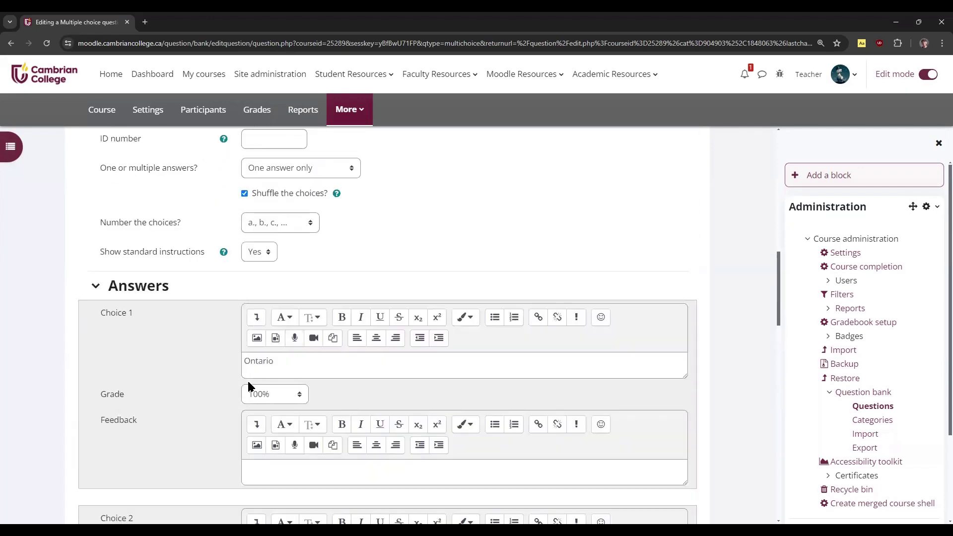
pyautogui.scroll(-3, 218, 363)
pyautogui.scroll(-5, 217, 362)
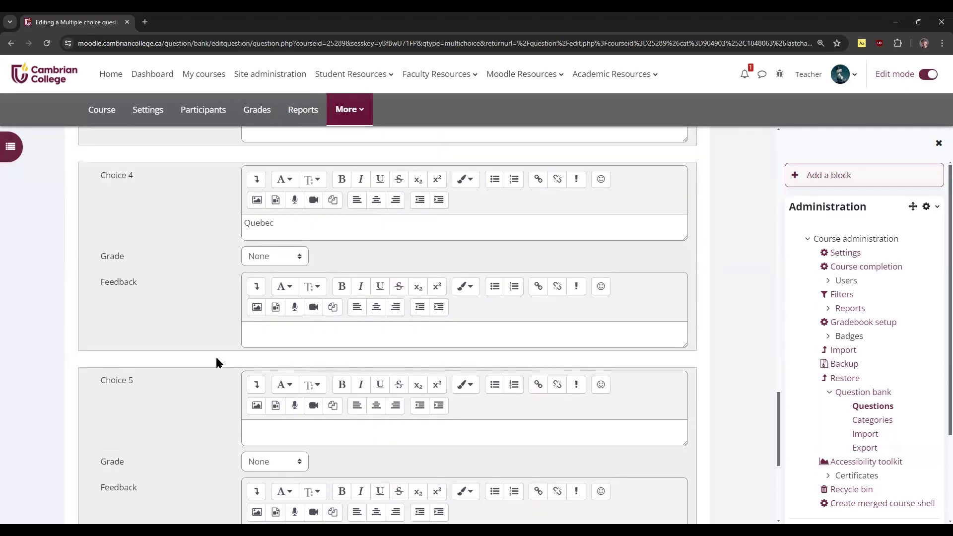
pyautogui.scroll(-5, 216, 363)
# Save Province, preview it with Ontario filled in as correct, then close the preview
pyautogui.click(273, 452)
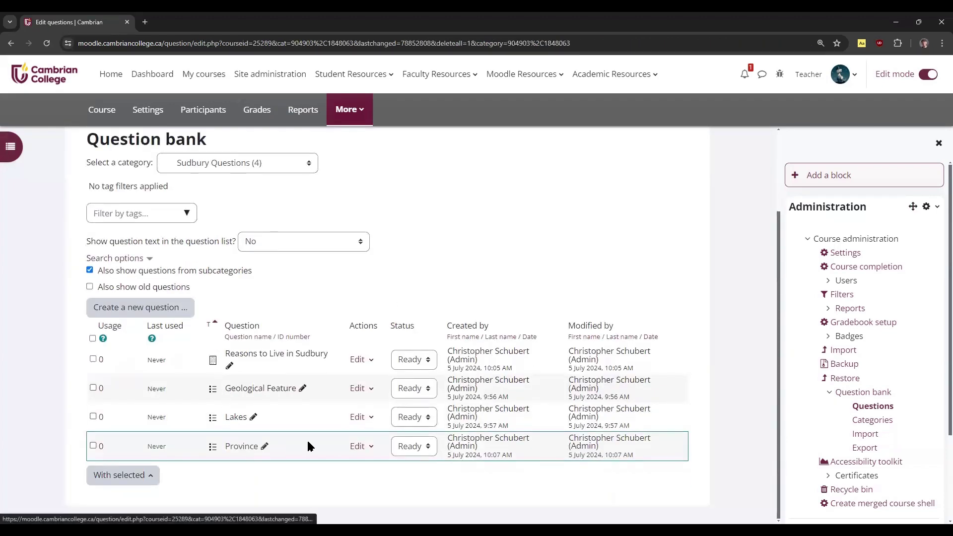
pyautogui.click(361, 445)
pyautogui.scroll(-1, 363, 446)
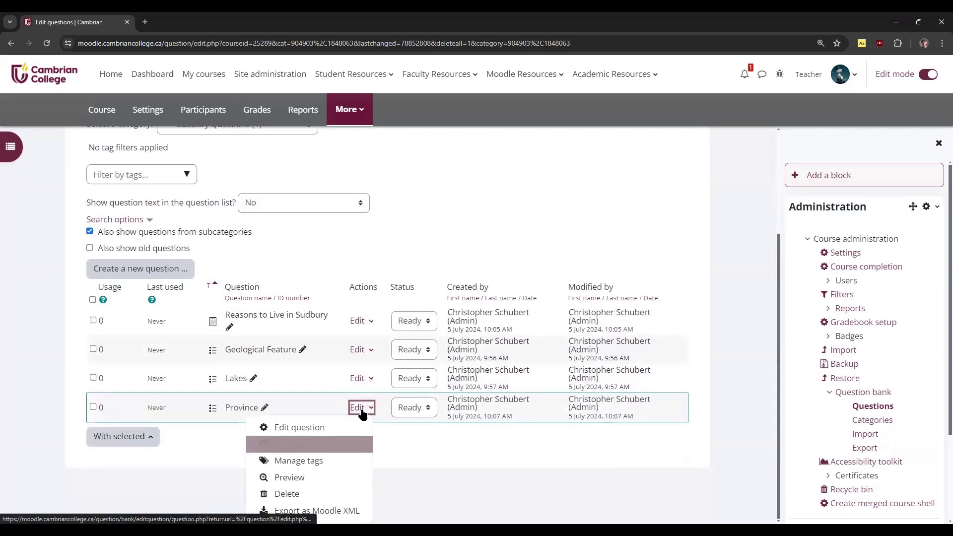
pyautogui.click(291, 477)
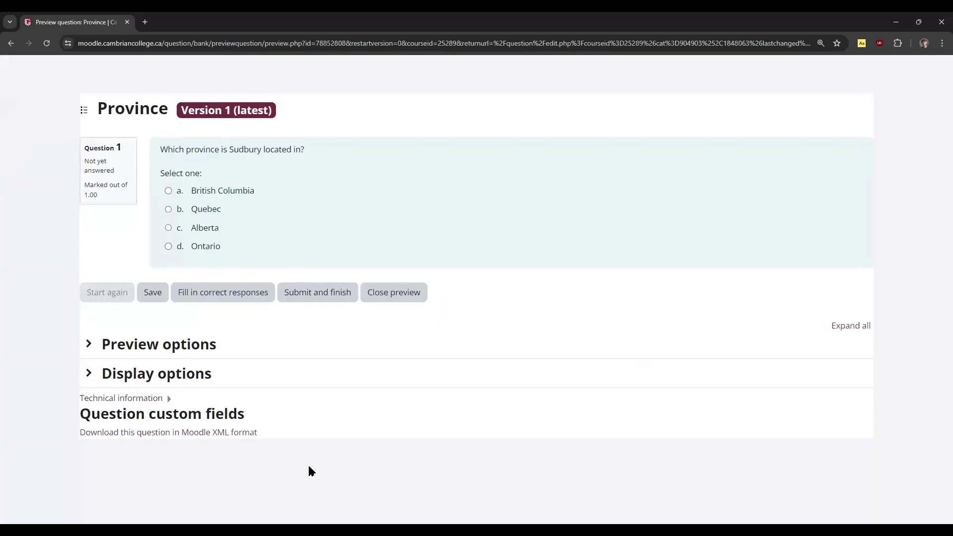
pyautogui.click(207, 298)
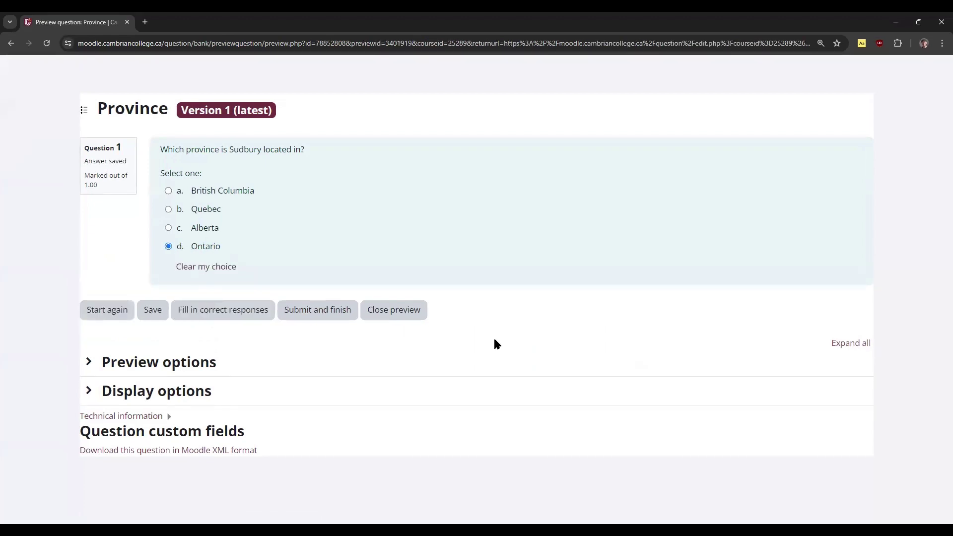
pyautogui.click(394, 309)
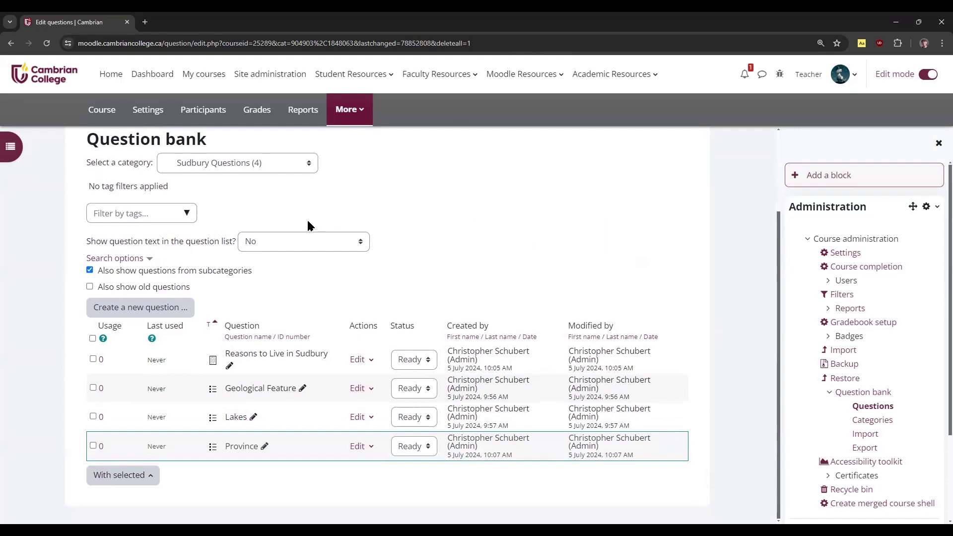
# On the Blank New Course page, expand Section 3 and open the activity chooser
pyautogui.click(100, 118)
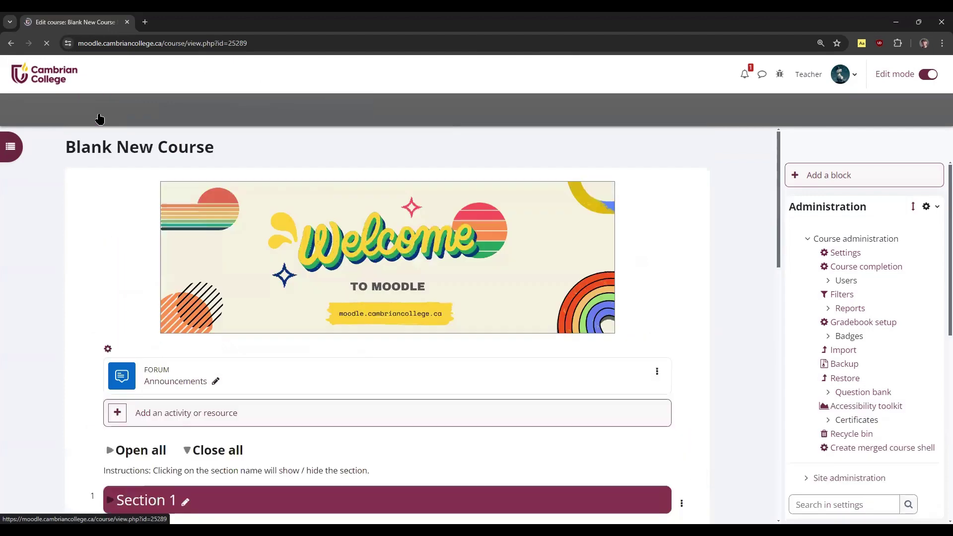
pyautogui.scroll(-5, 99, 176)
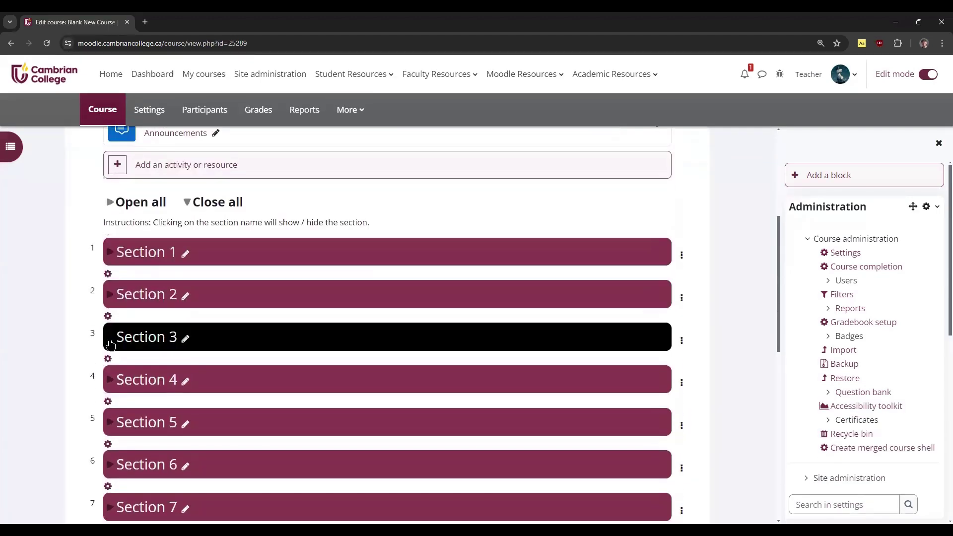
pyautogui.click(111, 339)
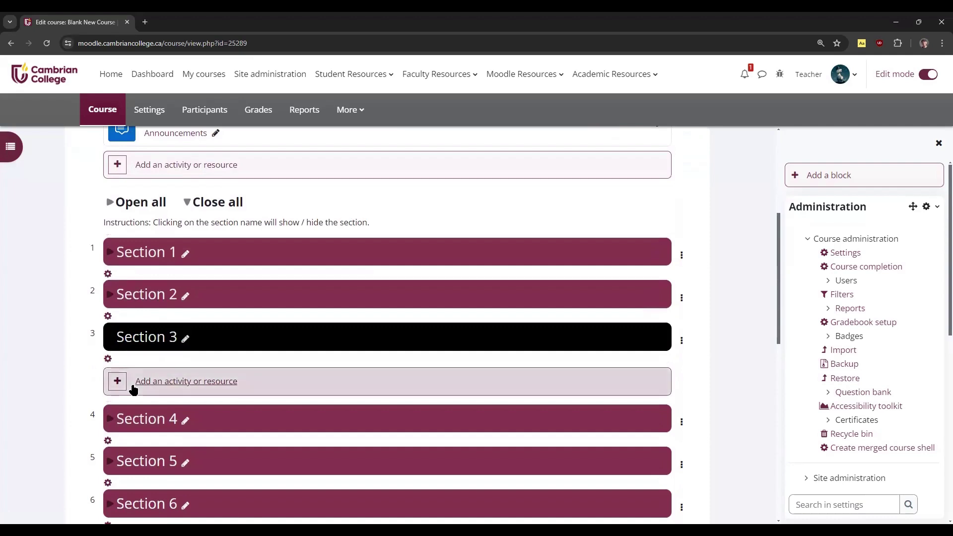
pyautogui.click(173, 384)
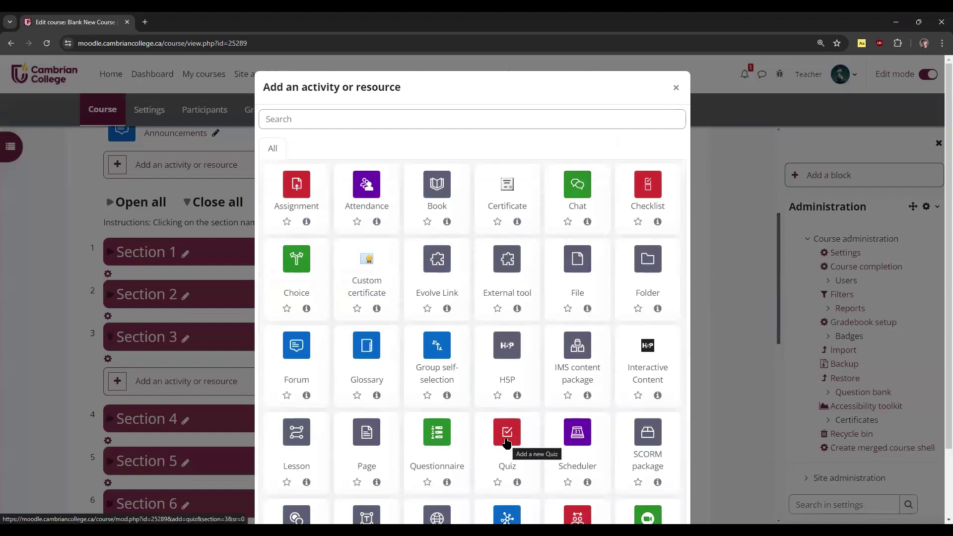
# Create a quiz named 'Quiz 1' described 'Here is the first quiz.', shown on the course page
pyautogui.click(507, 436)
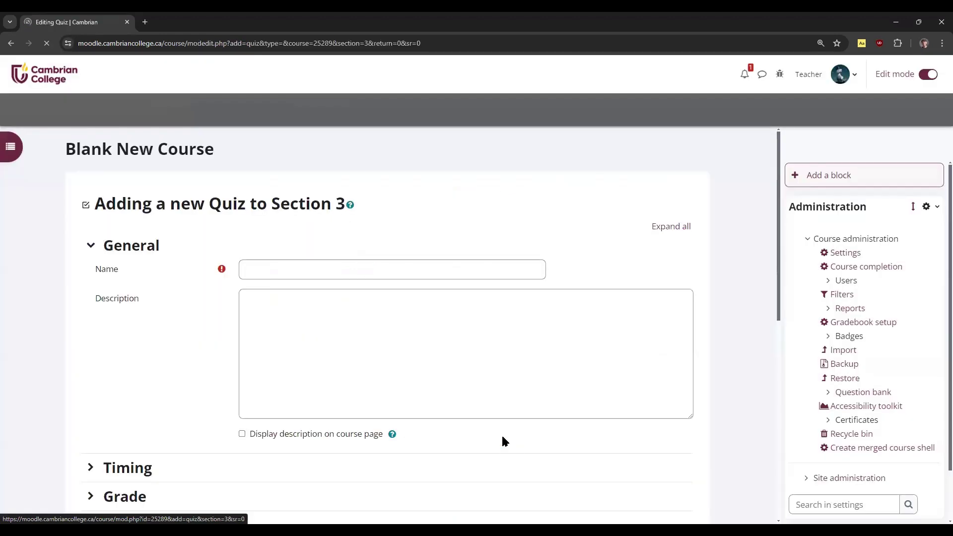
pyautogui.click(317, 272)
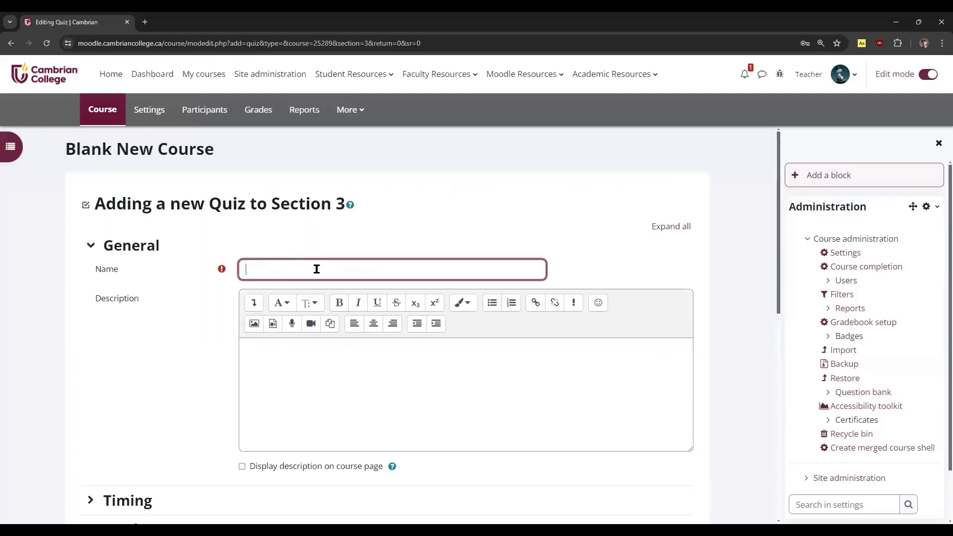
pyautogui.write('Quiz 1')
pyautogui.scroll(-2, 316, 269)
pyautogui.click(306, 271)
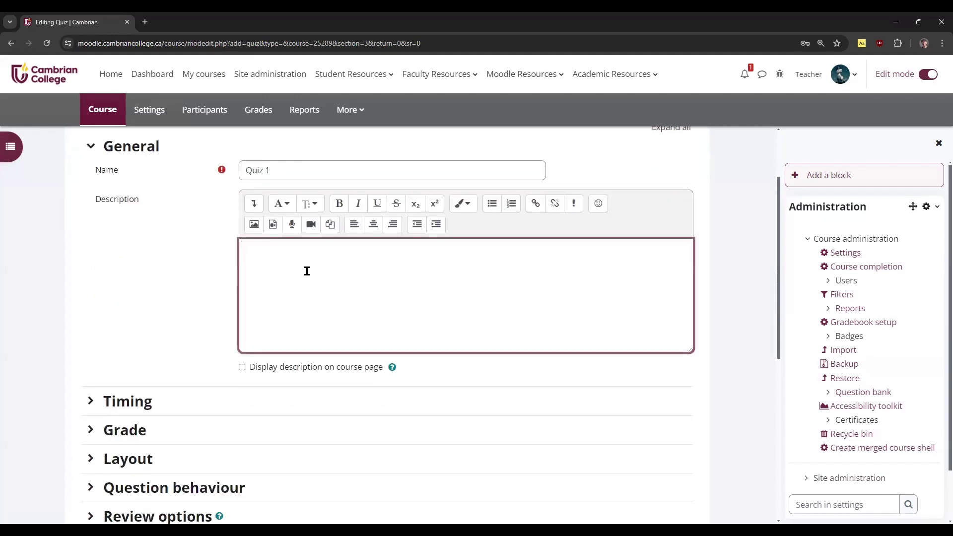
pyautogui.scroll(-1, 305, 271)
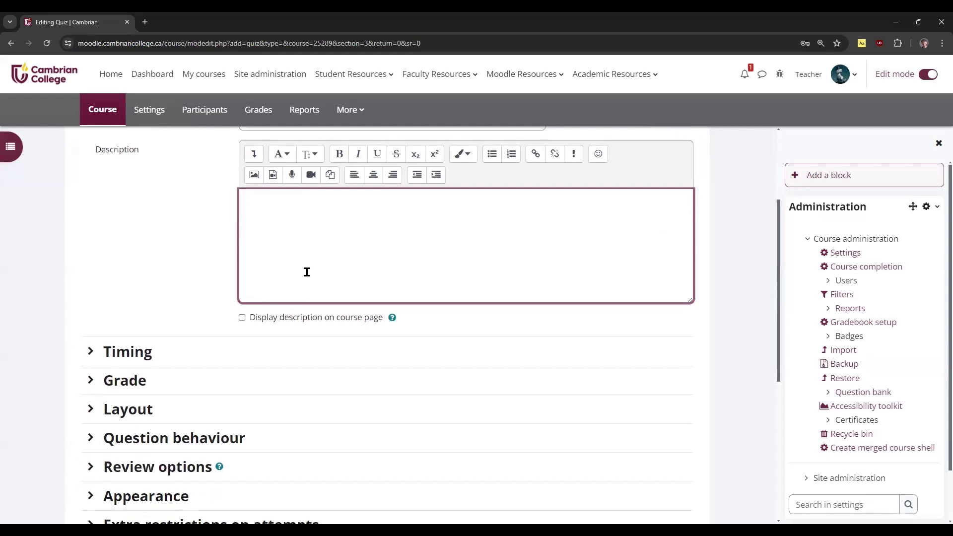
pyautogui.write('Here is the first q')
pyautogui.write('uiz.')
pyautogui.click(242, 318)
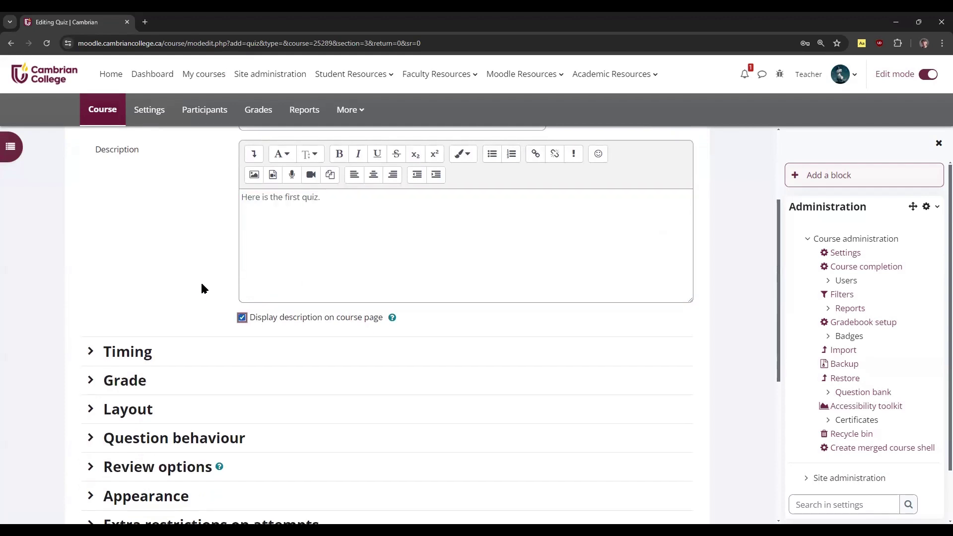
pyautogui.scroll(-2, 193, 268)
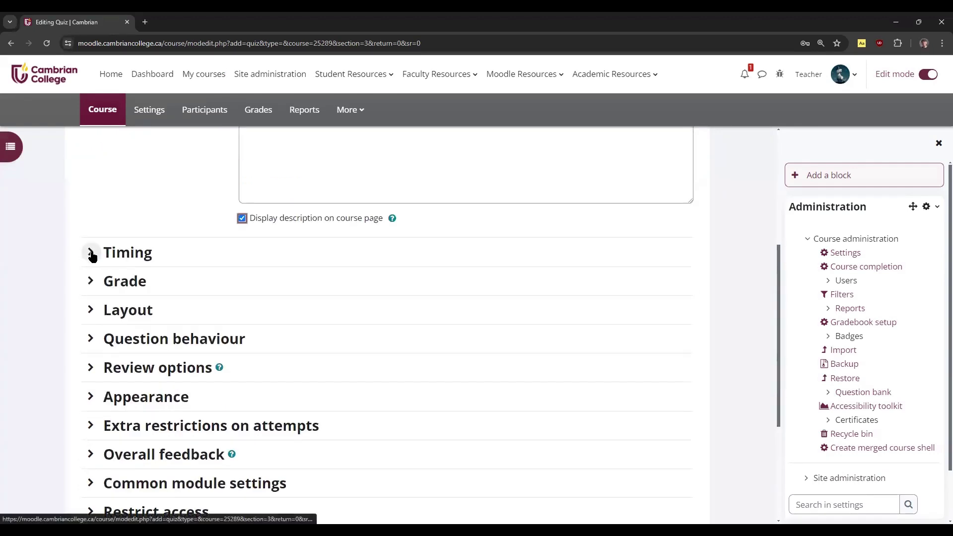
# Enable the quiz open and close dates, both on 10 July 2024
pyautogui.click(90, 254)
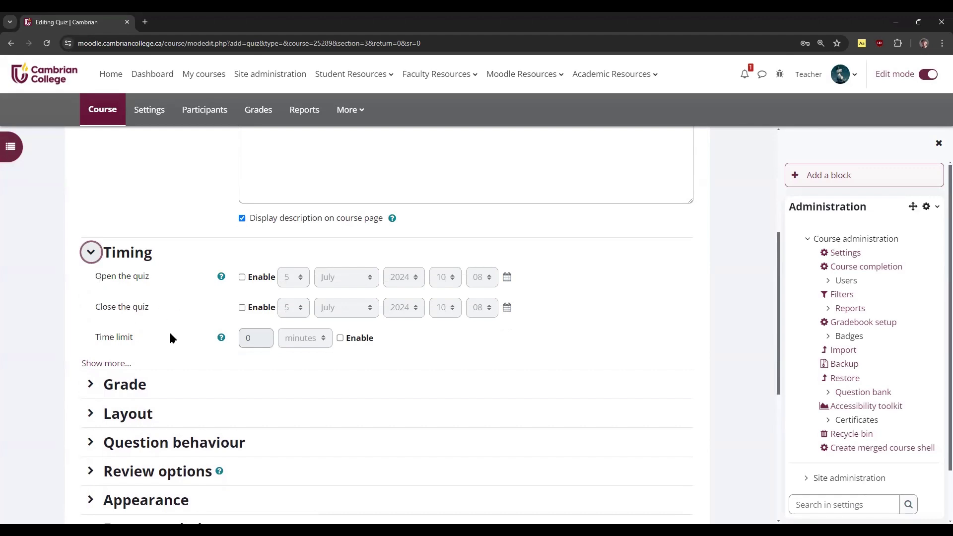
pyautogui.click(242, 278)
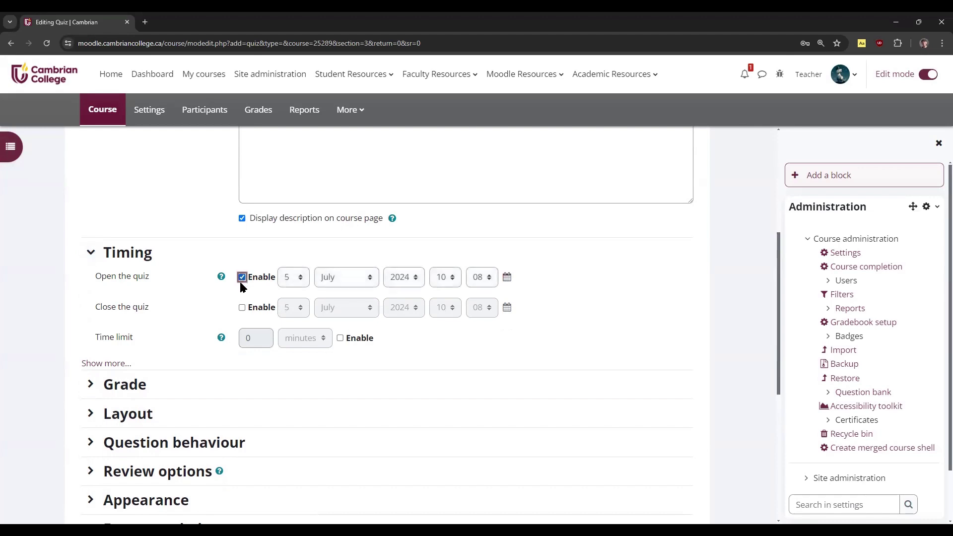
pyautogui.click(242, 308)
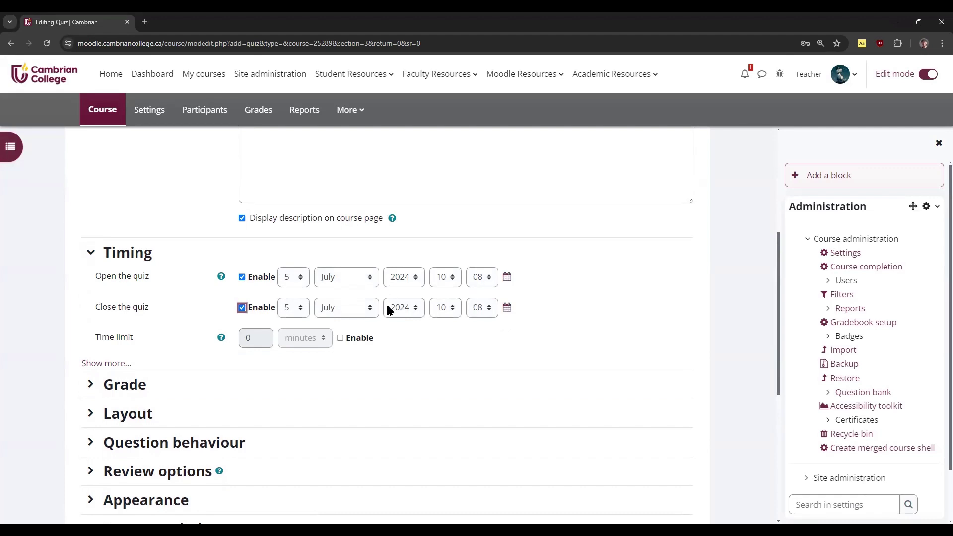
pyautogui.click(298, 277)
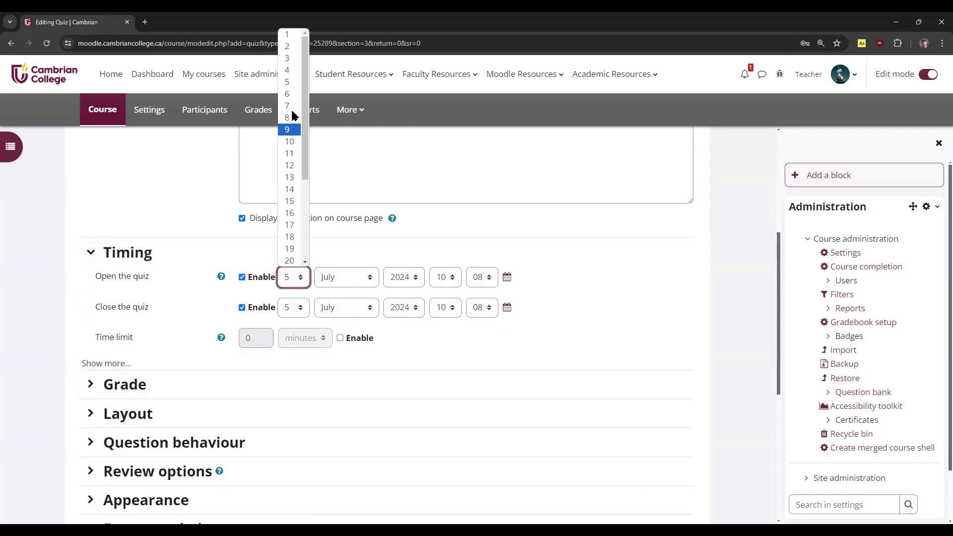
pyautogui.click(296, 142)
pyautogui.click(299, 308)
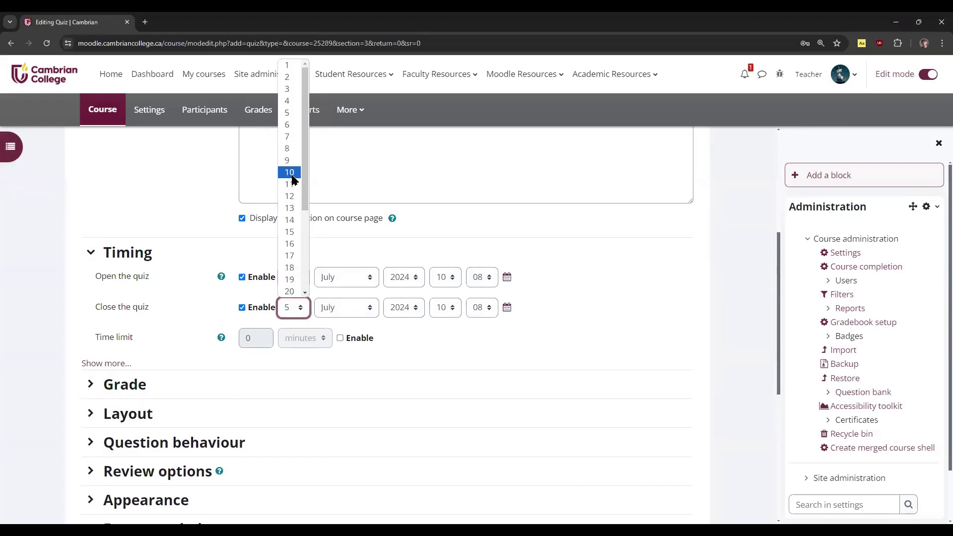
pyautogui.click(290, 172)
# Set the opening time to 10:00 and the closing time to 12:00
pyautogui.click(485, 277)
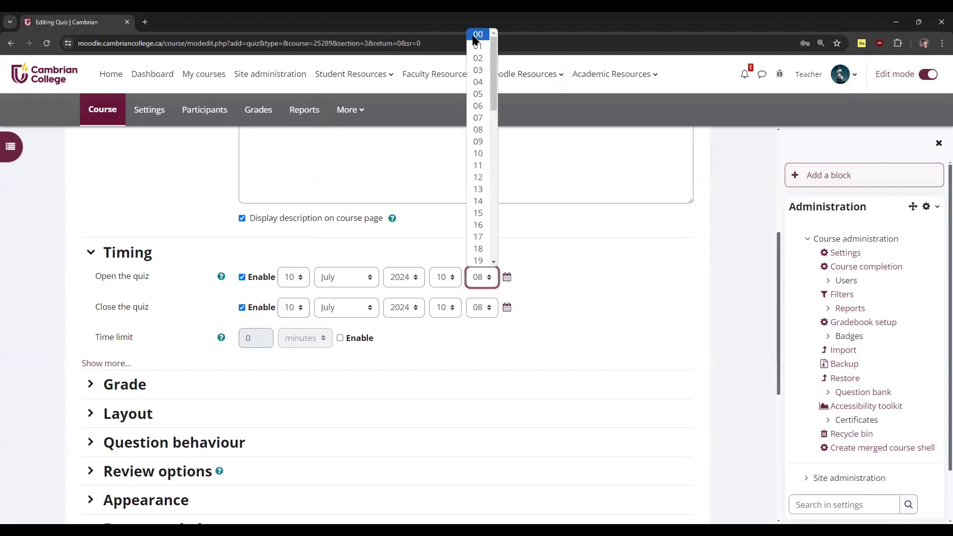
pyautogui.click(476, 35)
pyautogui.click(445, 307)
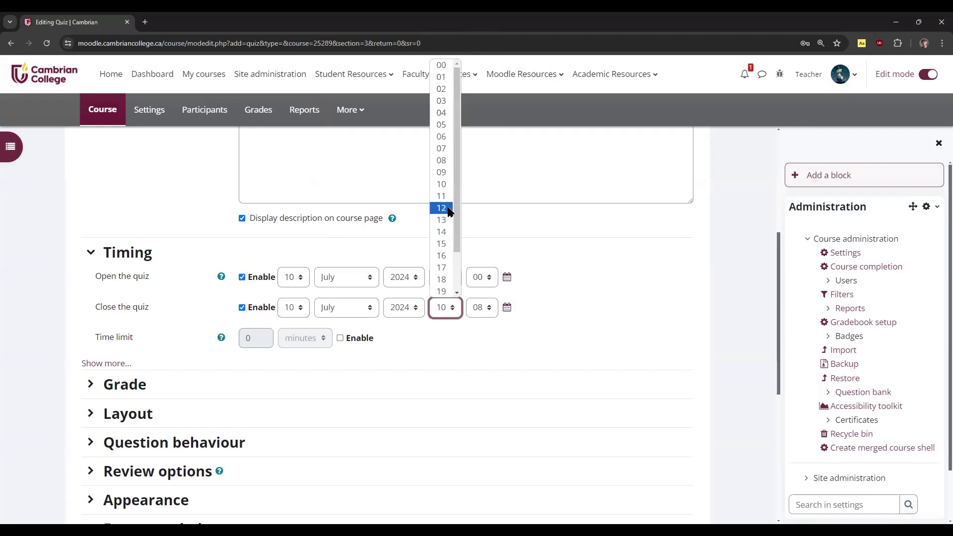
pyautogui.click(442, 208)
pyautogui.click(485, 307)
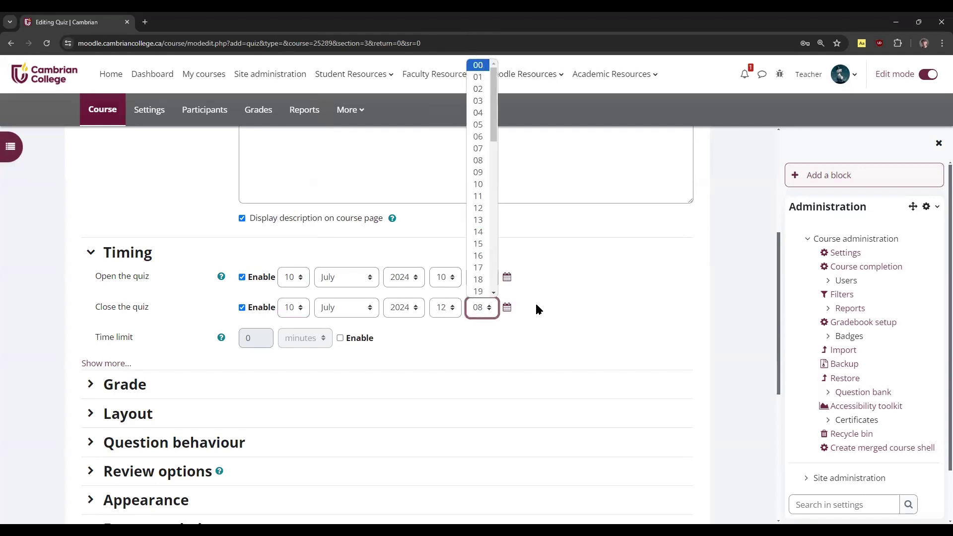
pyautogui.click(477, 65)
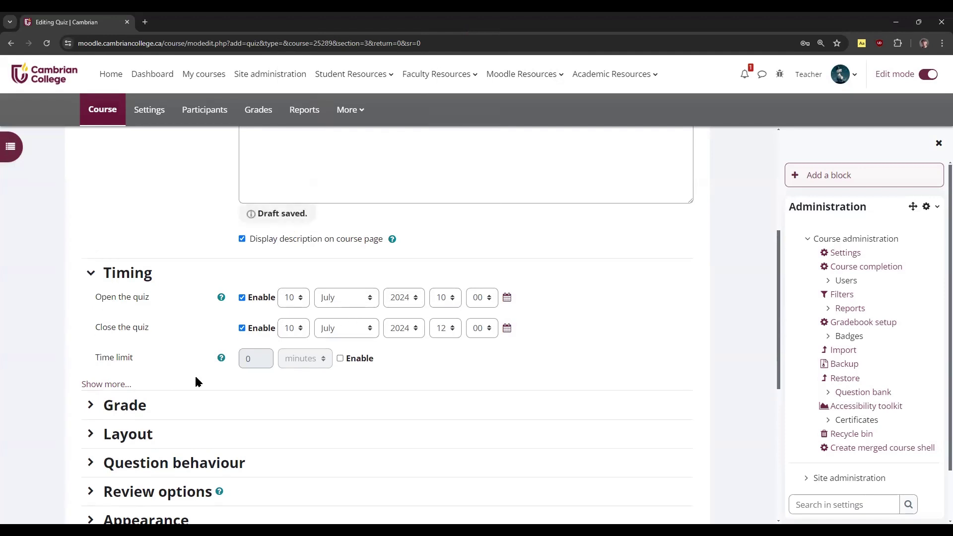
# Change the quiz closing time to 23:59
pyautogui.doubleClick(112, 360)
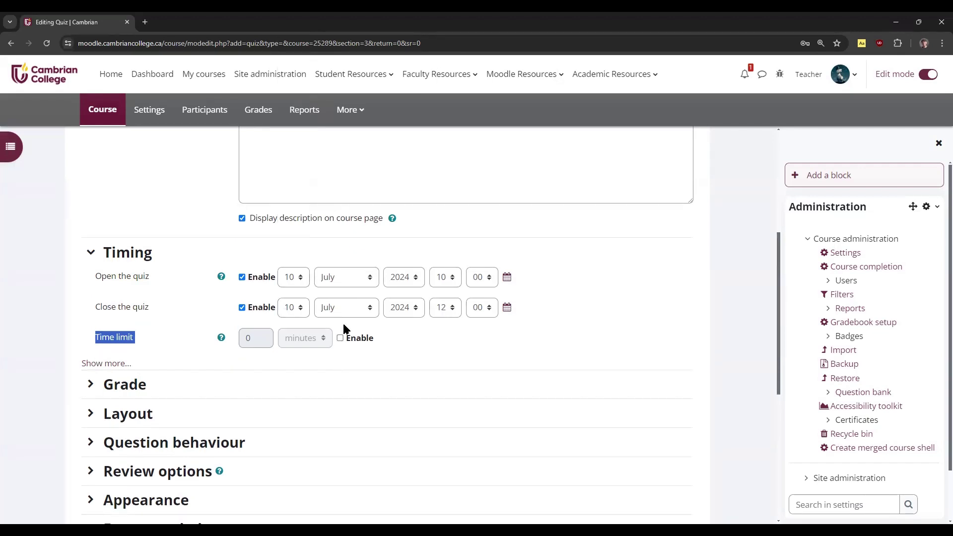
pyautogui.click(449, 307)
pyautogui.scroll(-3, 443, 224)
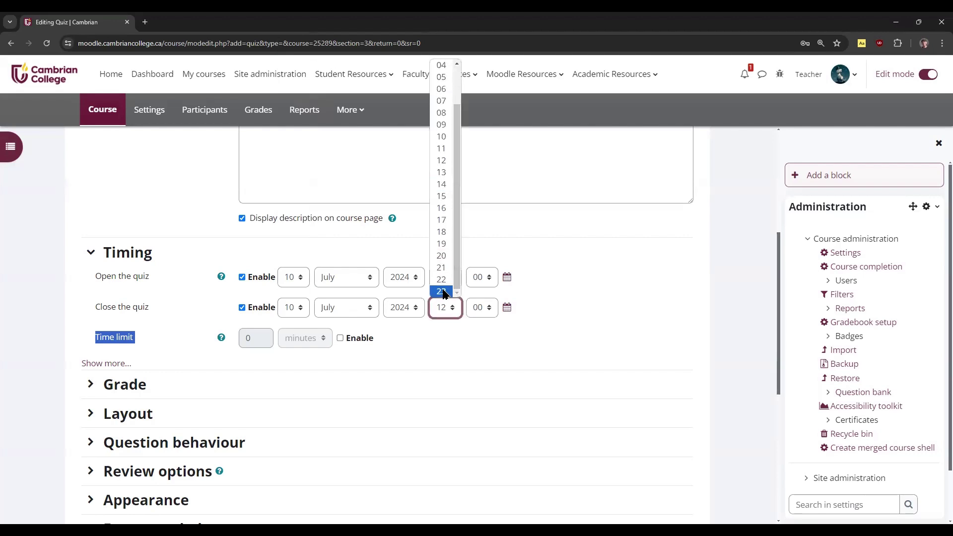
pyautogui.click(444, 293)
pyautogui.click(483, 307)
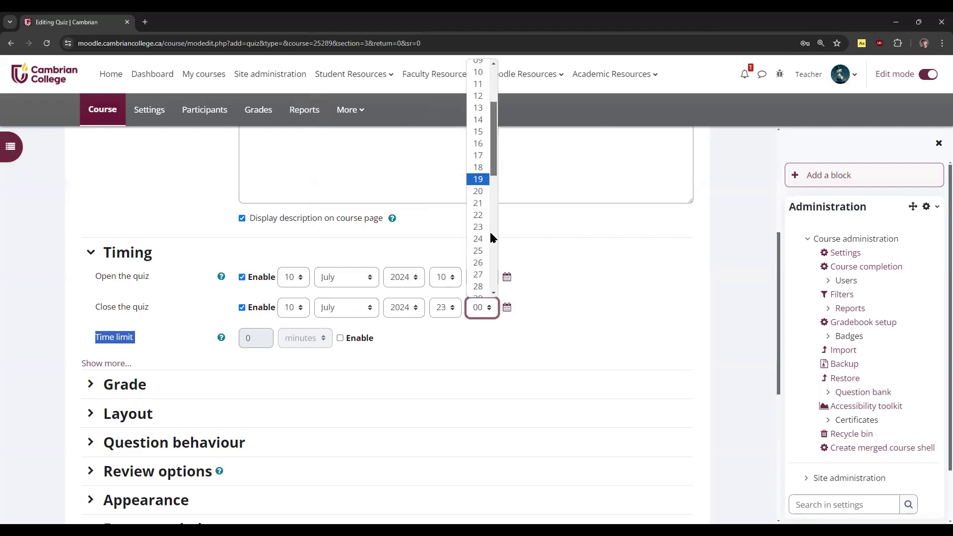
pyautogui.scroll(-8, 484, 223)
pyautogui.click(478, 291)
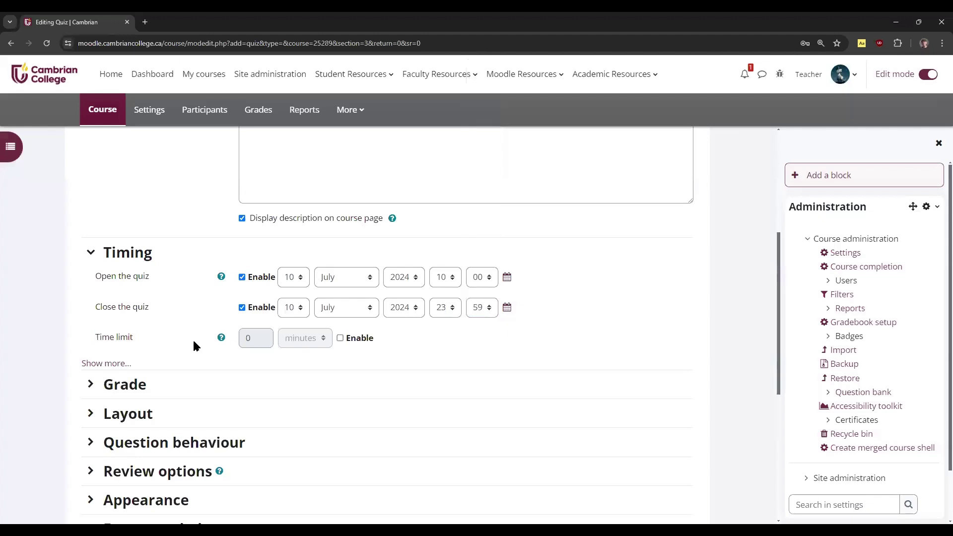
# Enable a 60-minute time limit and reveal the extra timing options
pyautogui.click(340, 338)
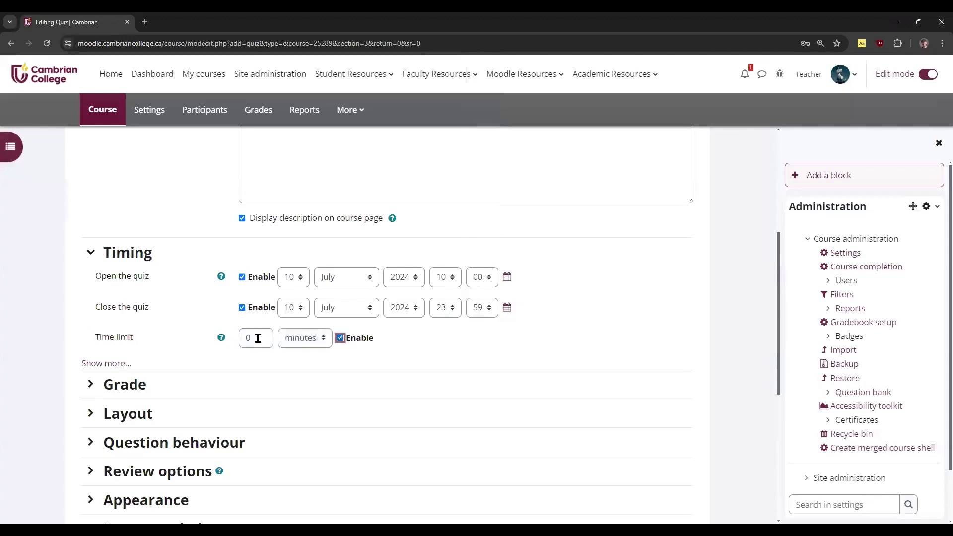
pyautogui.click(245, 339)
pyautogui.write('6')
pyautogui.click(167, 331)
pyautogui.moveTo(93, 338); pyautogui.dragTo(150, 344)
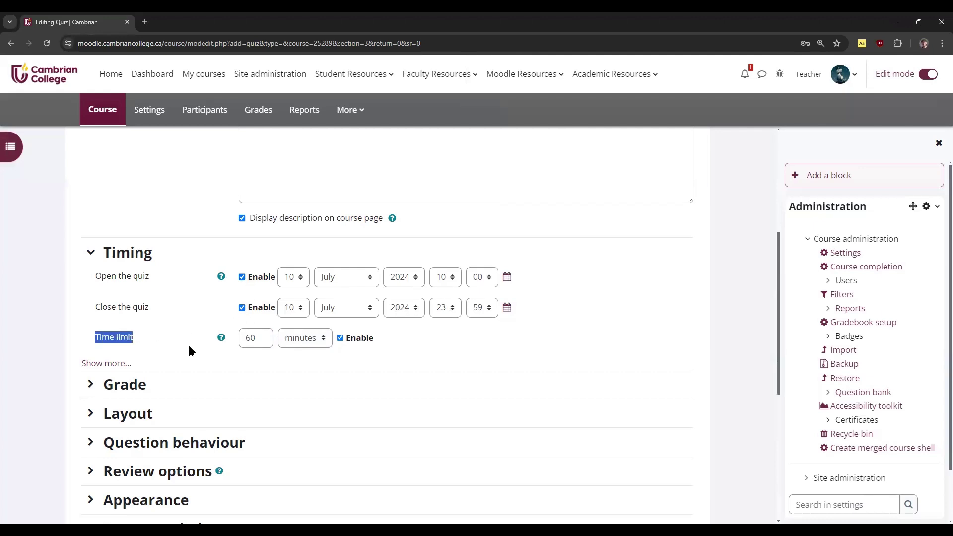
pyautogui.click(107, 363)
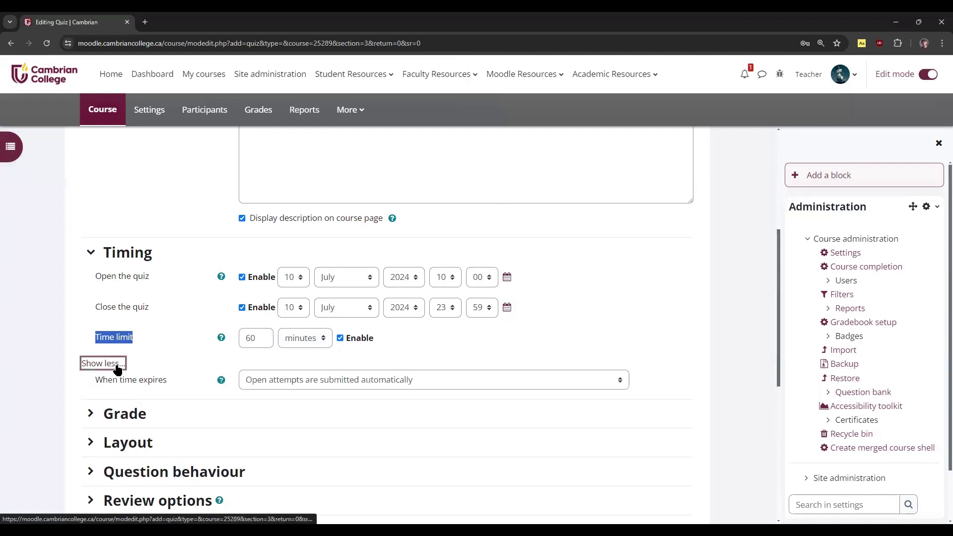
pyautogui.scroll(-2, 189, 345)
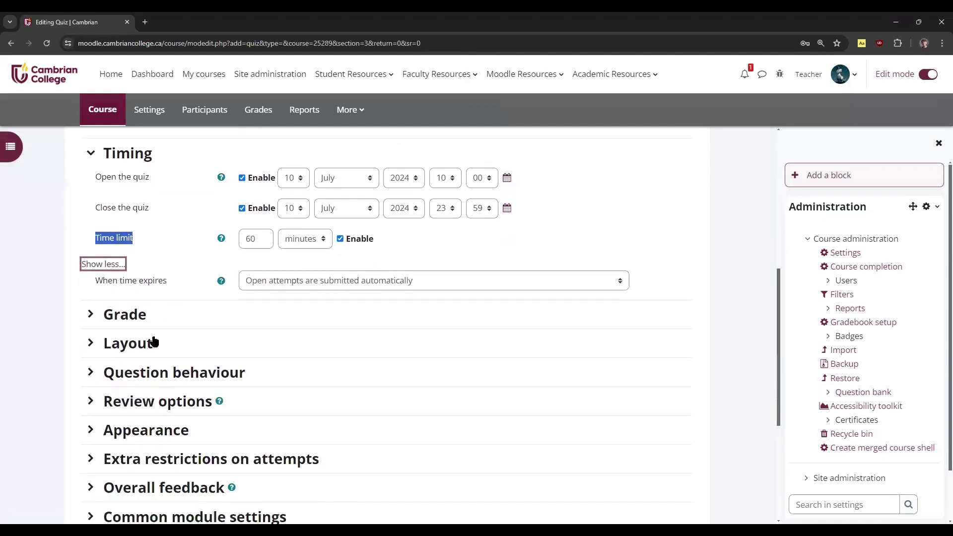
# Expand the Grade settings, leaving Attempts allowed at 1
pyautogui.click(91, 316)
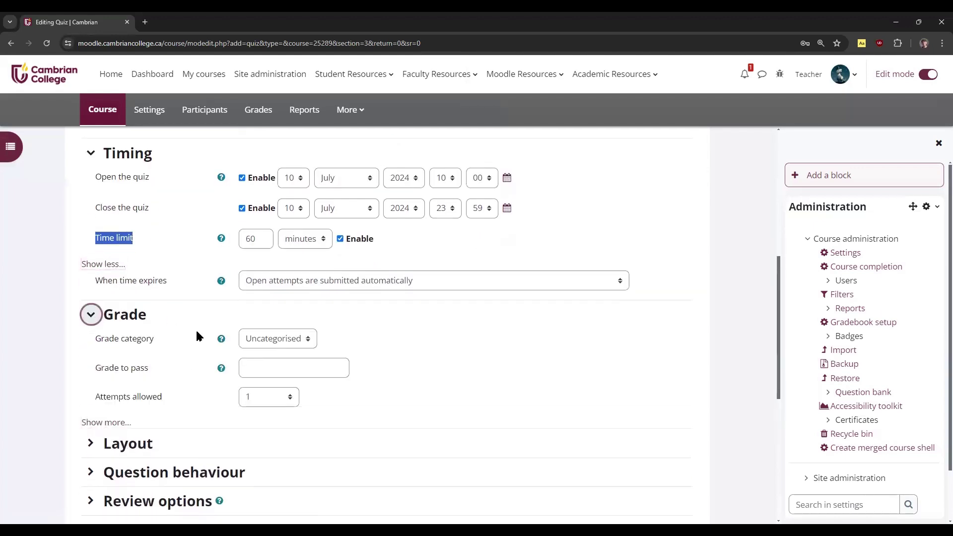
pyautogui.moveTo(87, 391); pyautogui.dragTo(177, 402)
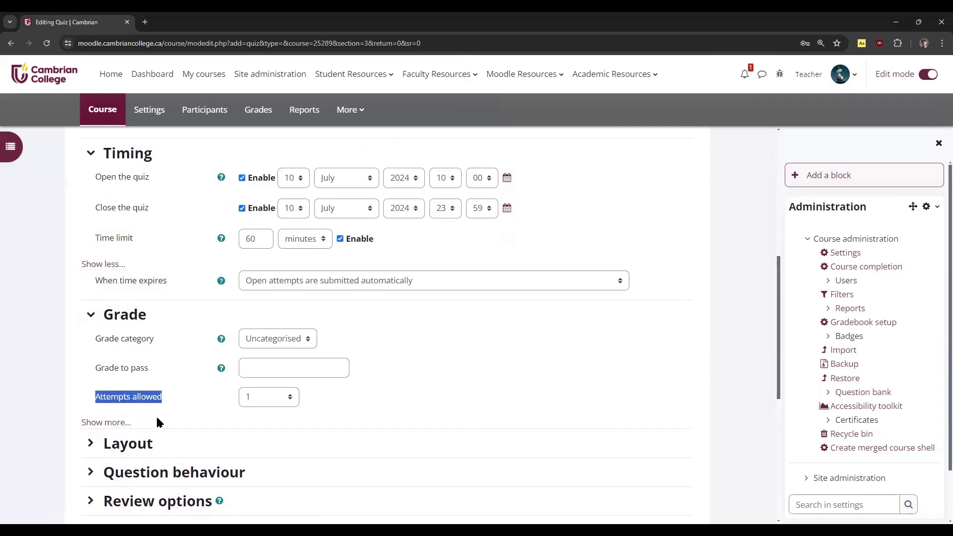
pyautogui.click(277, 396)
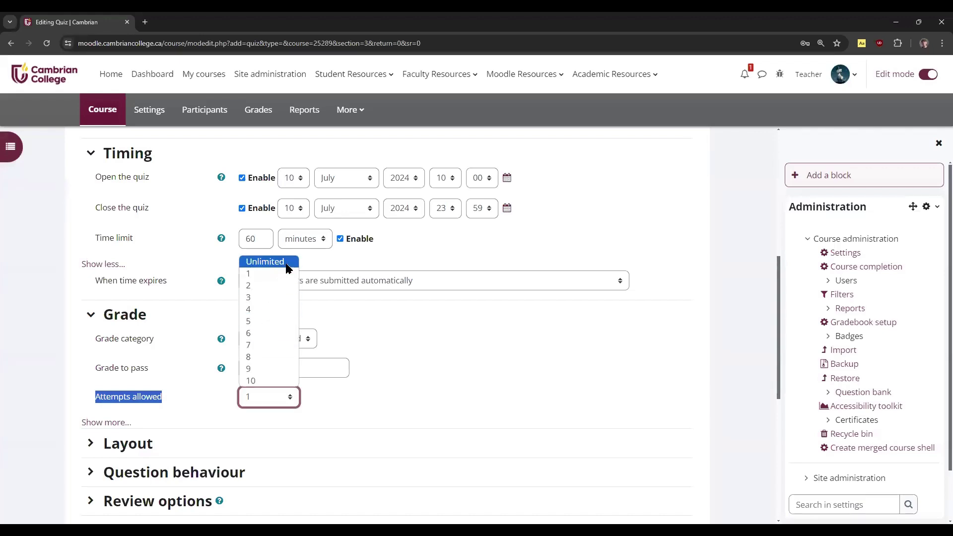
pyautogui.click(283, 275)
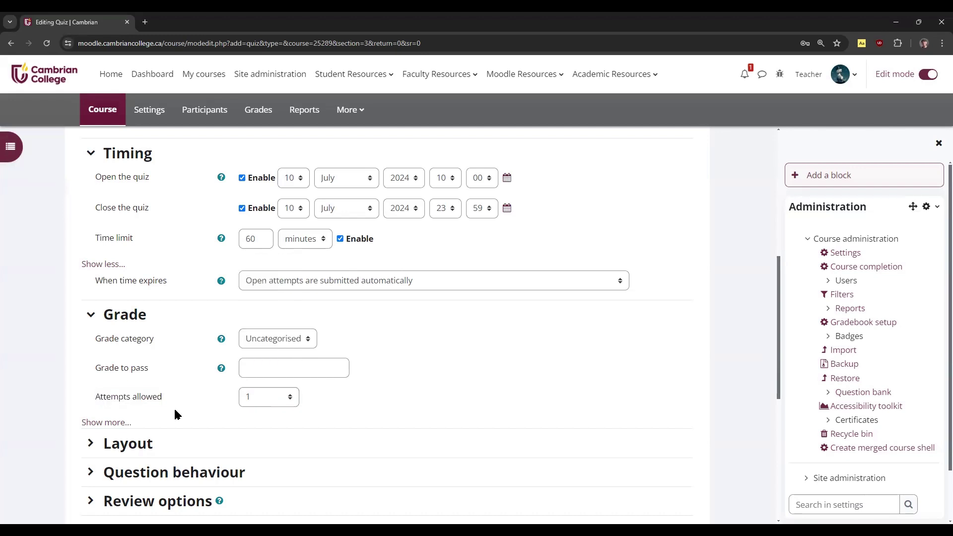
# Reveal the extra grade options and set Layout to a new page for every question
pyautogui.click(106, 422)
pyautogui.scroll(-1, 125, 403)
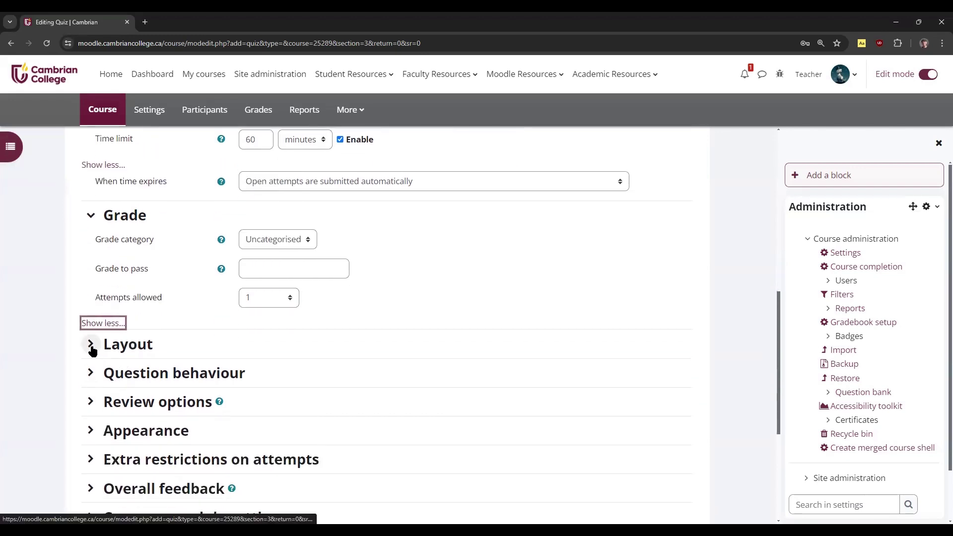
pyautogui.click(91, 344)
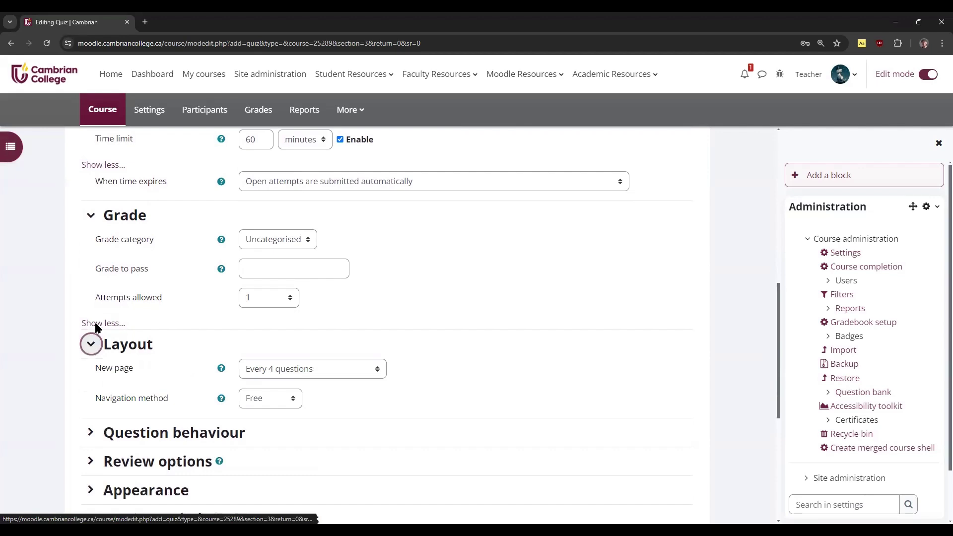
pyautogui.scroll(-1, 92, 320)
pyautogui.moveTo(93, 320); pyautogui.dragTo(148, 321)
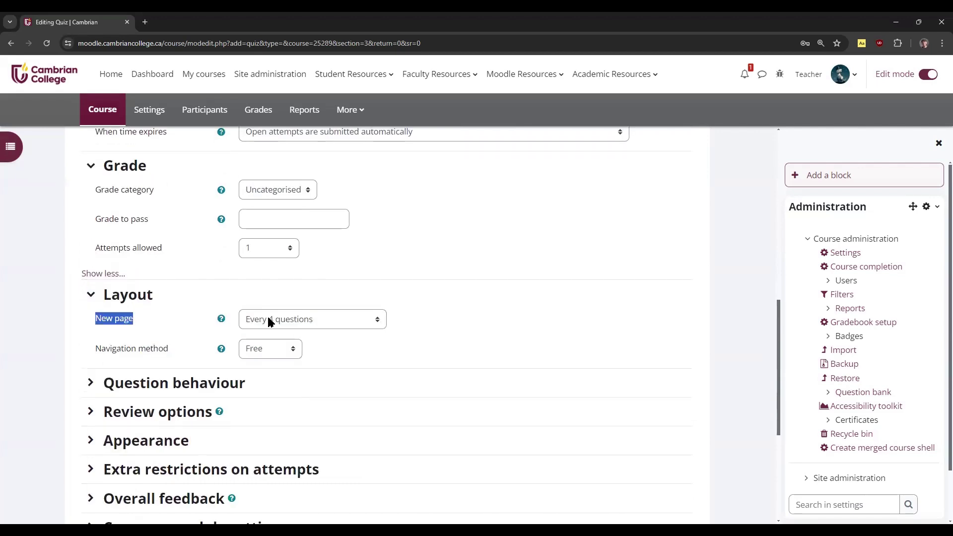
pyautogui.click(342, 320)
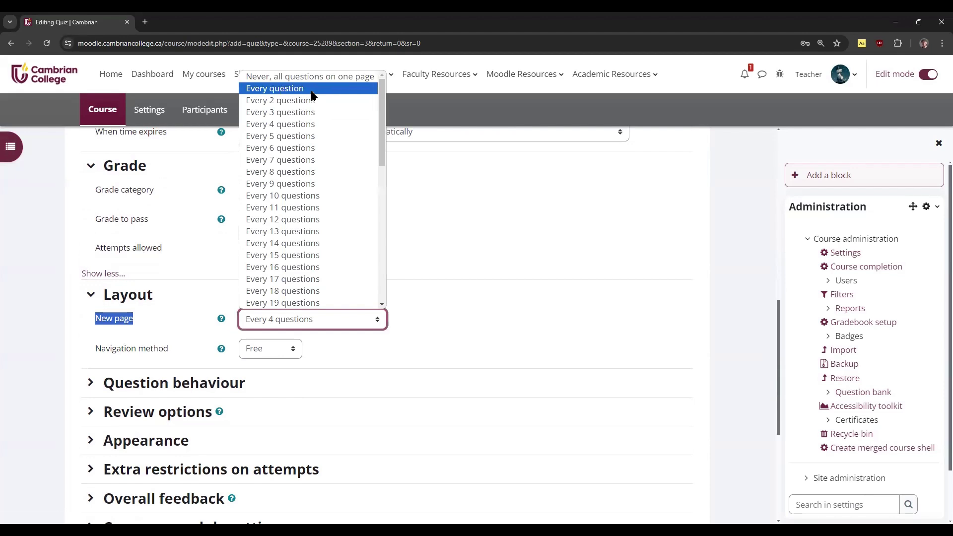
pyautogui.click(311, 90)
# Try Sequential navigation, revert to Free, and expand Question behaviour
pyautogui.moveTo(90, 350); pyautogui.dragTo(179, 350)
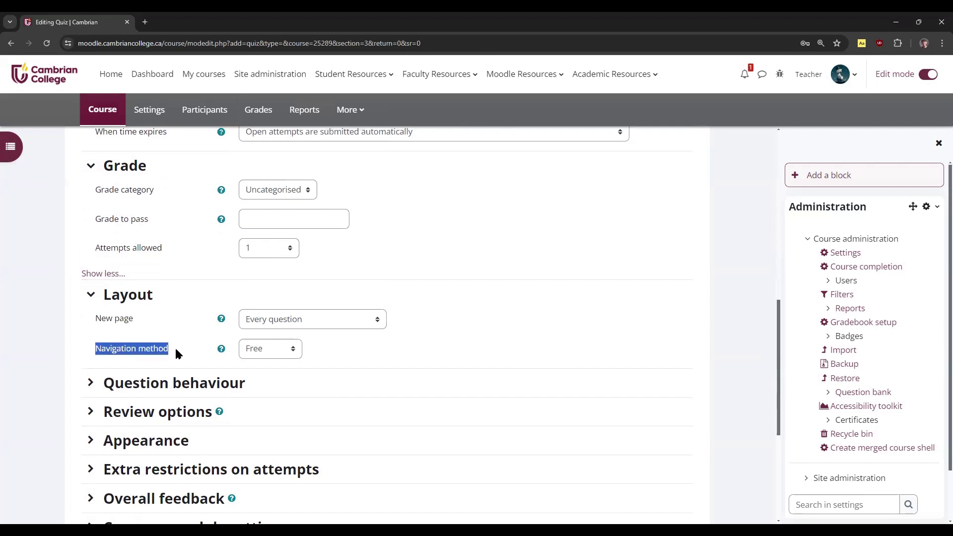
pyautogui.click(187, 340)
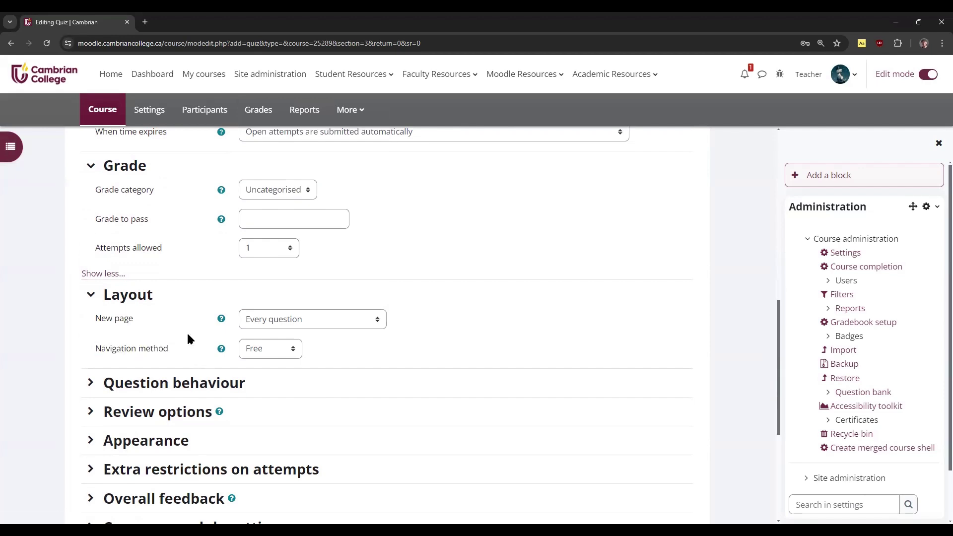
pyautogui.click(285, 350)
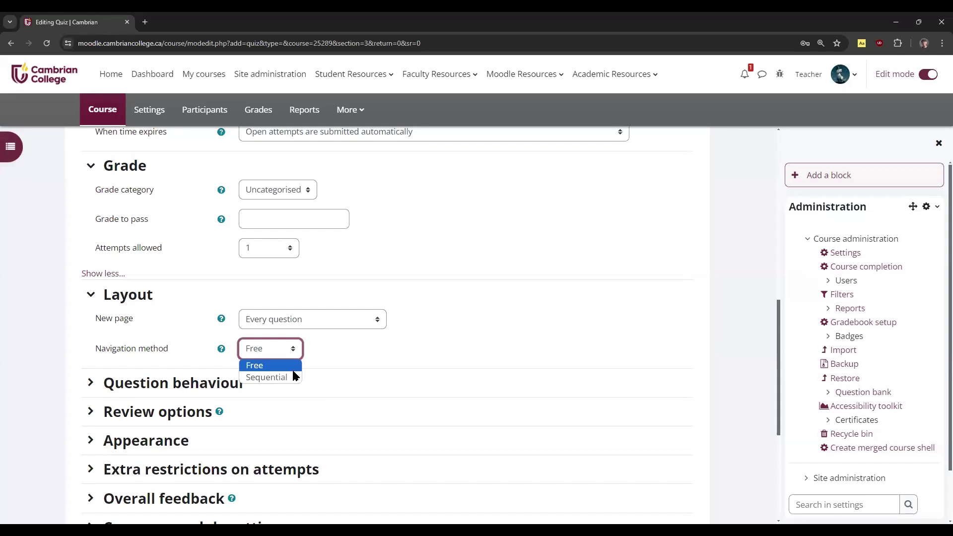
pyautogui.click(293, 378)
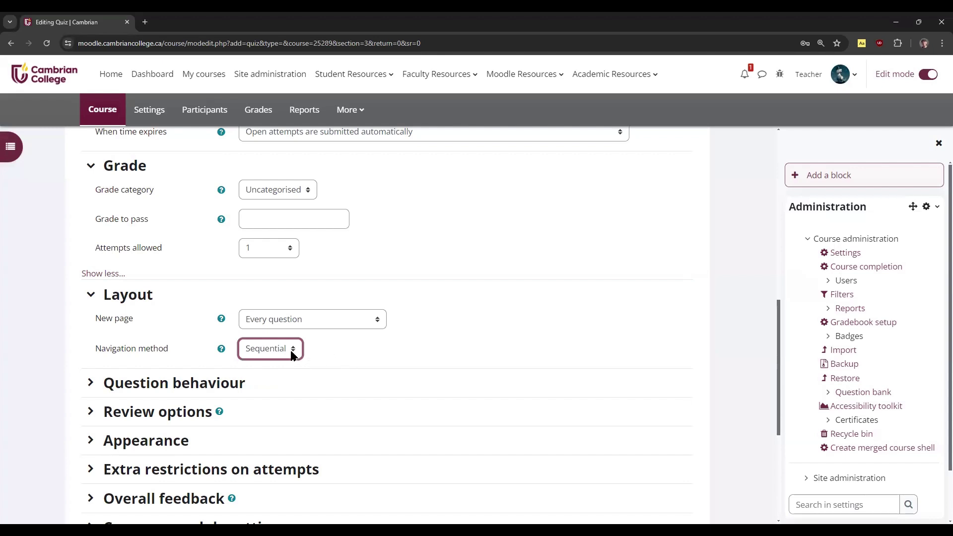
pyautogui.click(294, 348)
pyautogui.click(285, 366)
pyautogui.click(201, 345)
pyautogui.scroll(-2, 194, 339)
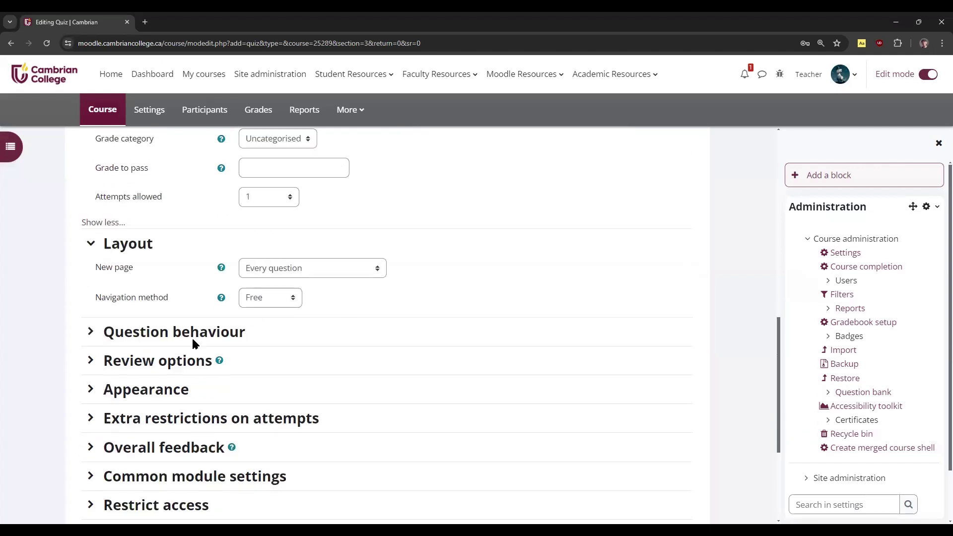
pyautogui.click(90, 284)
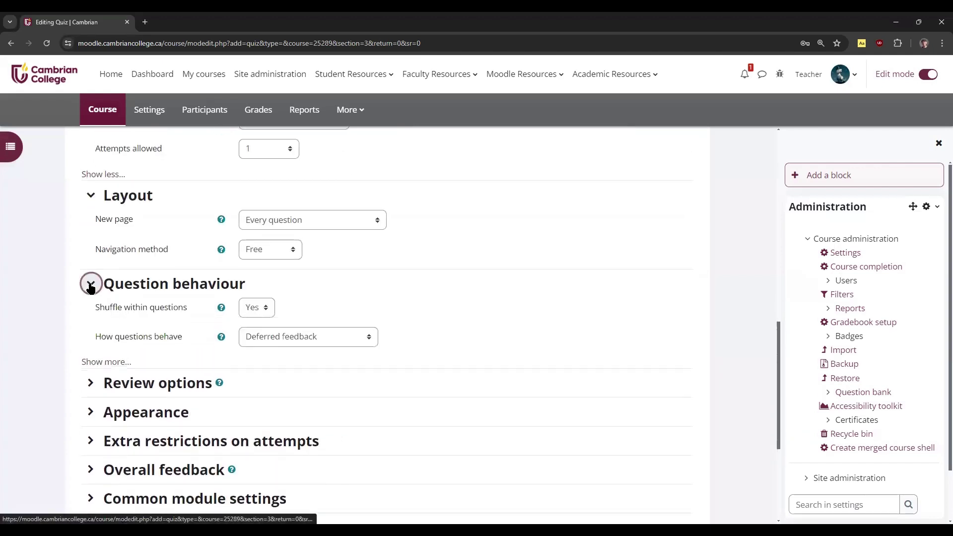
pyautogui.click(104, 363)
pyautogui.click(92, 383)
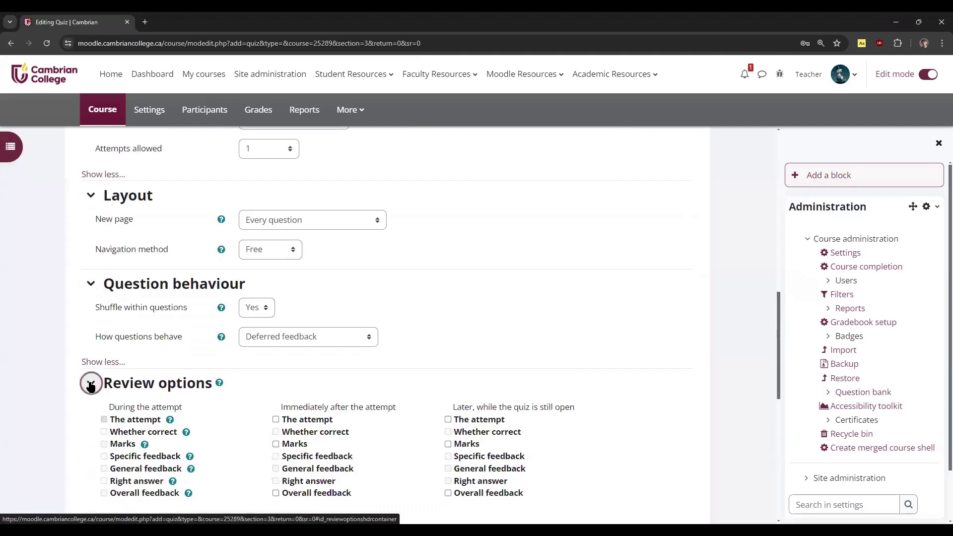
pyautogui.scroll(-1, 91, 386)
pyautogui.scroll(-2, 90, 387)
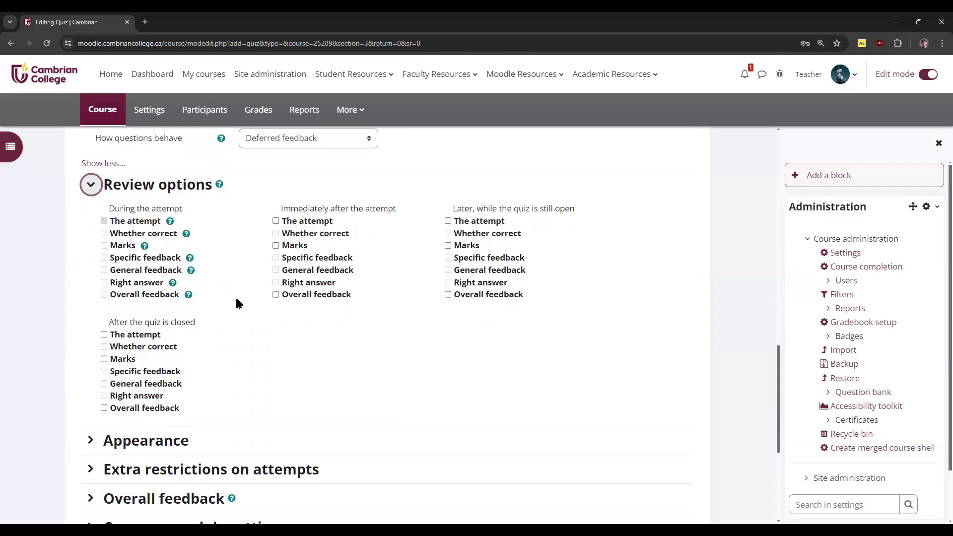
pyautogui.click(219, 186)
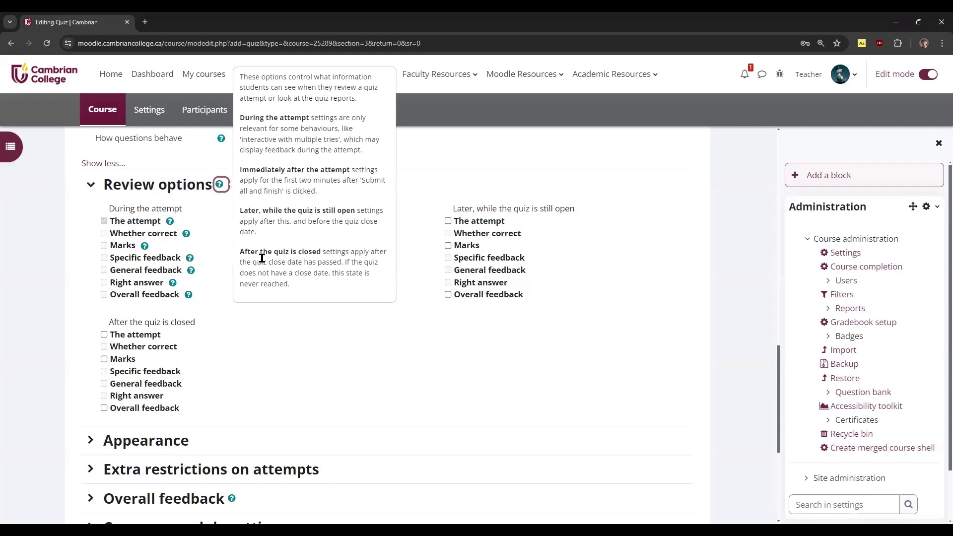
pyautogui.click(283, 345)
pyautogui.moveTo(102, 317); pyautogui.dragTo(227, 325)
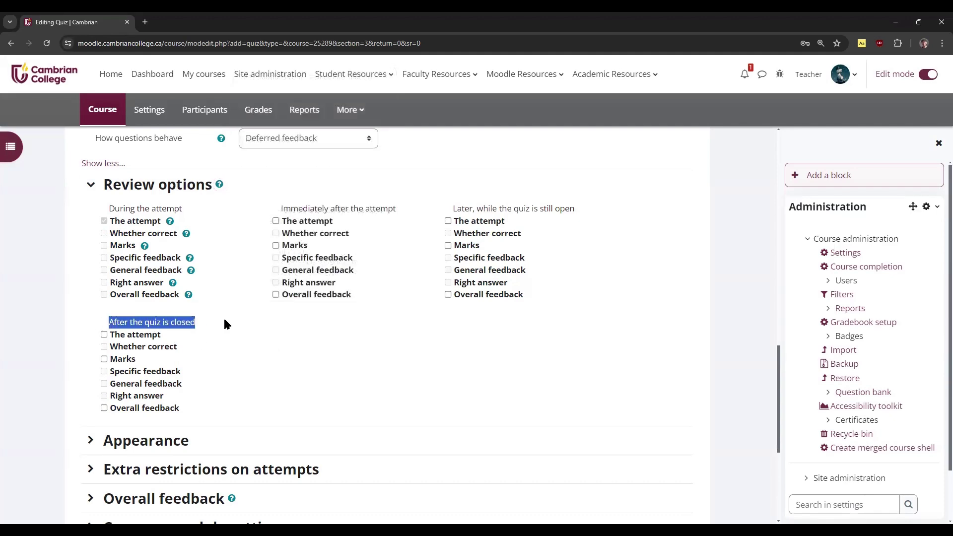
pyautogui.scroll(4, 236, 318)
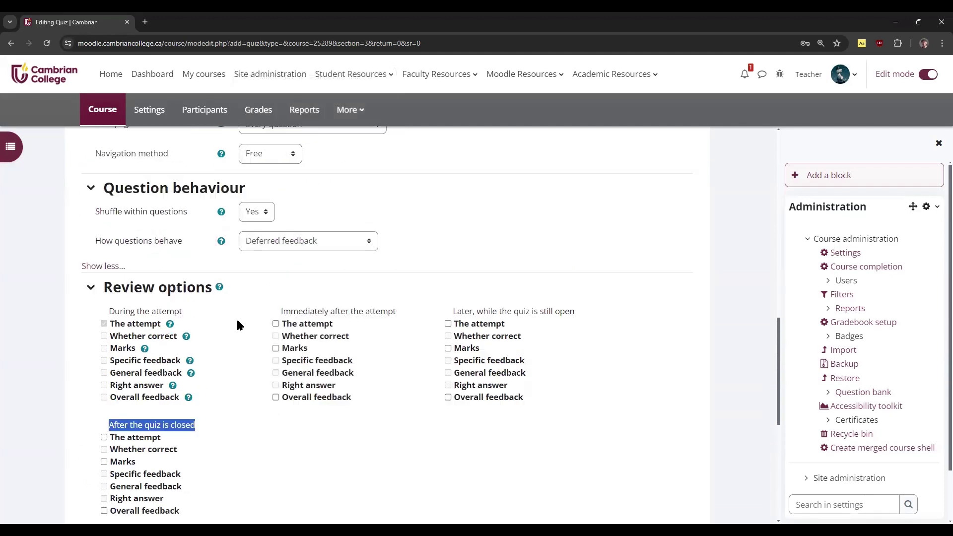
pyautogui.scroll(4, 236, 318)
pyautogui.scroll(4, 237, 319)
pyautogui.scroll(3, 236, 318)
pyautogui.scroll(-1, 239, 325)
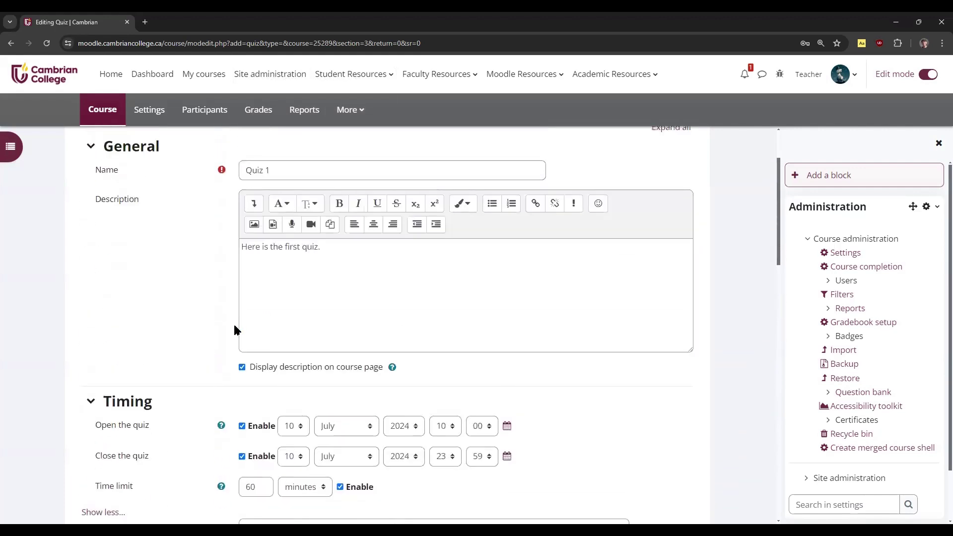
pyautogui.scroll(-1, 238, 325)
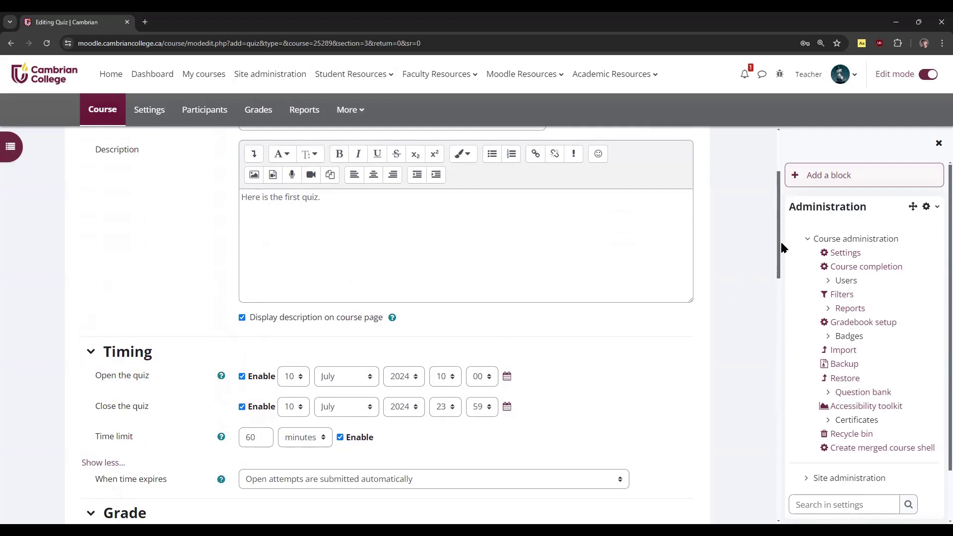
pyautogui.moveTo(778, 245); pyautogui.dragTo(800, 433)
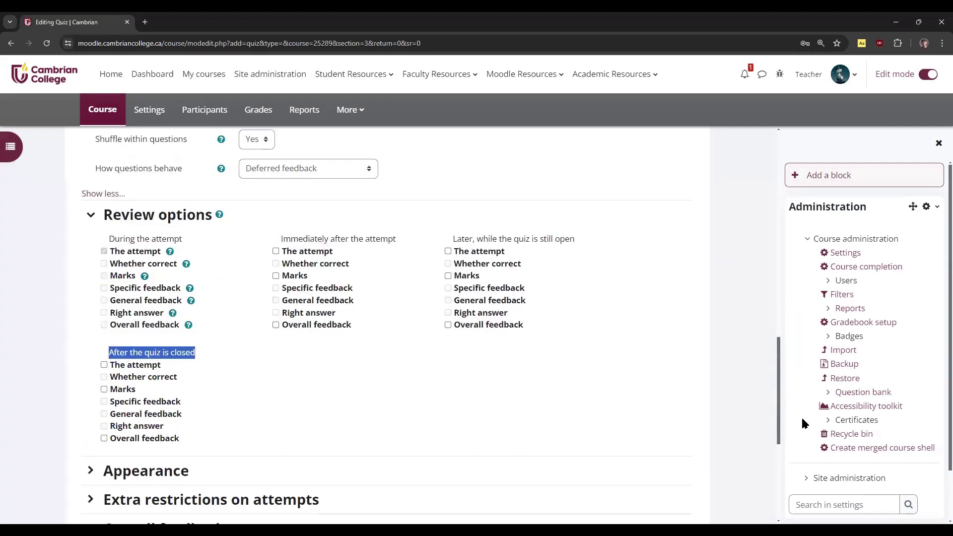
pyautogui.click(241, 327)
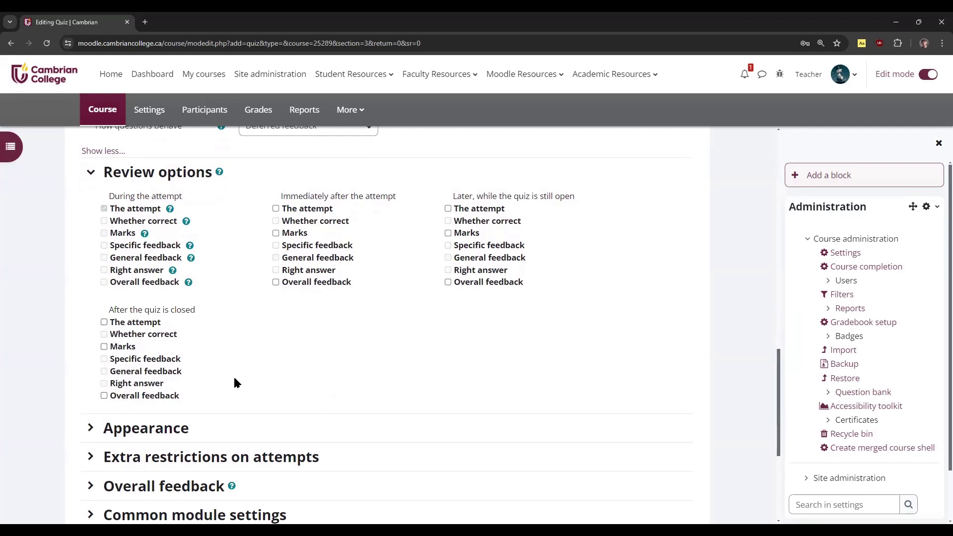
# Tick The attempt, Whether correct, Marks and Right answer under 'After the quiz is closed'
pyautogui.click(170, 209)
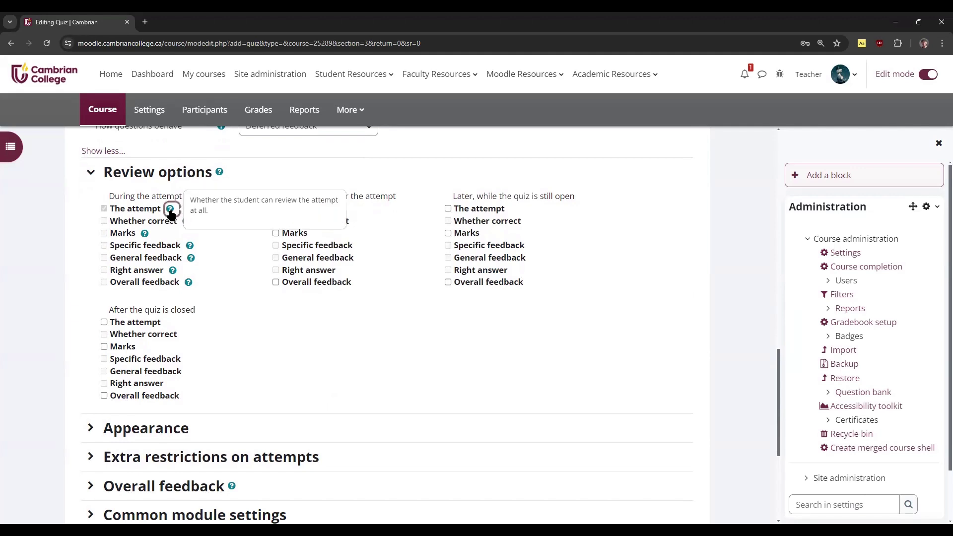
pyautogui.click(274, 360)
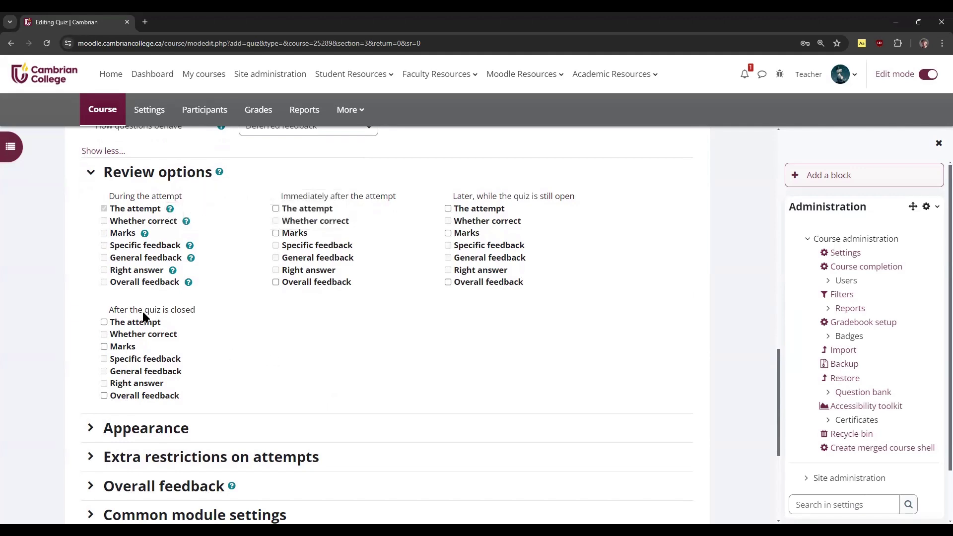
pyautogui.click(104, 322)
pyautogui.click(104, 334)
pyautogui.click(104, 346)
pyautogui.moveTo(110, 384); pyautogui.dragTo(168, 384)
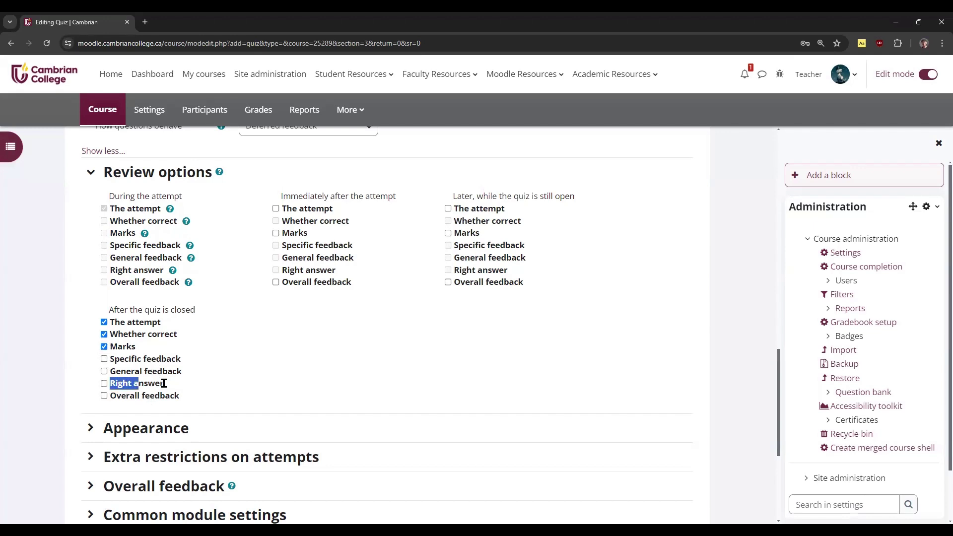
pyautogui.click(103, 383)
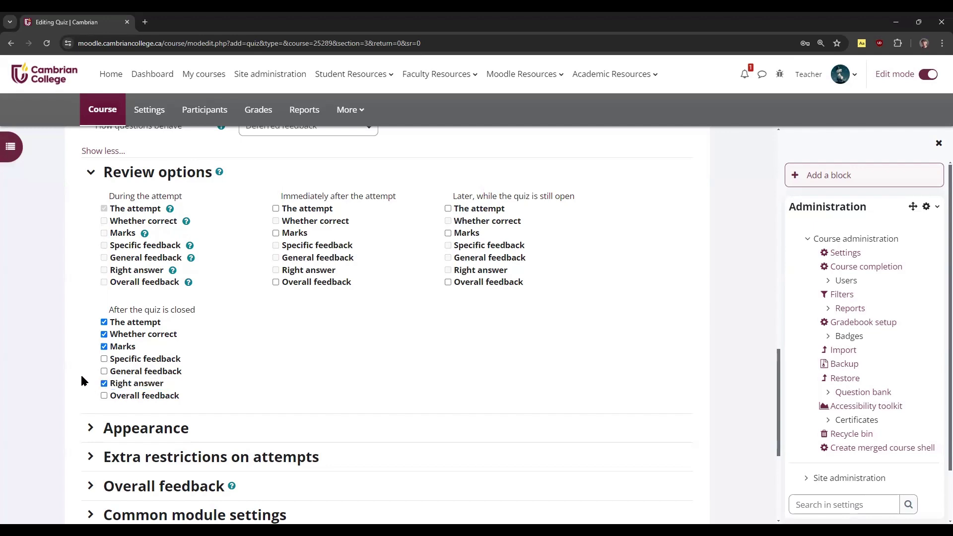
pyautogui.scroll(-2, 78, 380)
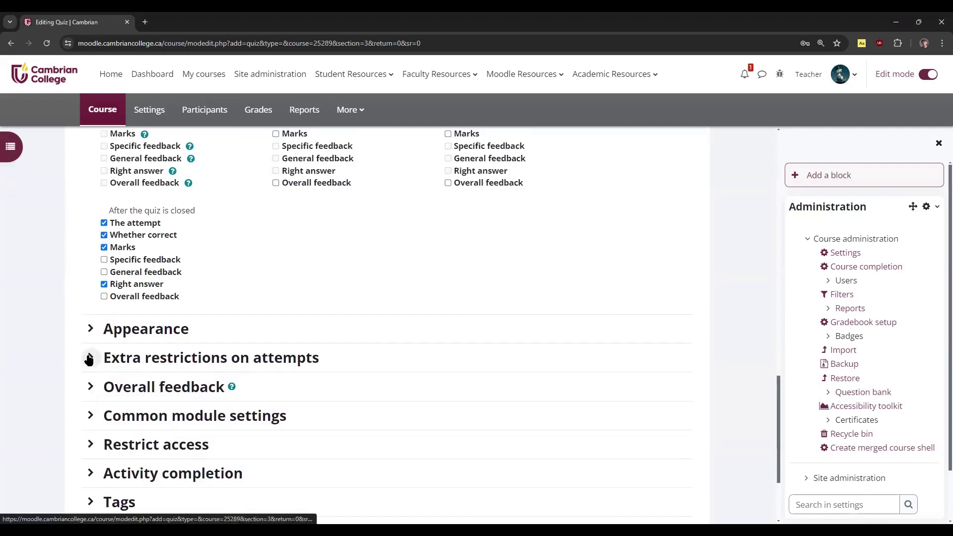
# Leave Require password blank under Extra restrictions, then Save and display Quiz 1
pyautogui.click(89, 360)
pyautogui.moveTo(95, 382); pyautogui.dragTo(174, 382)
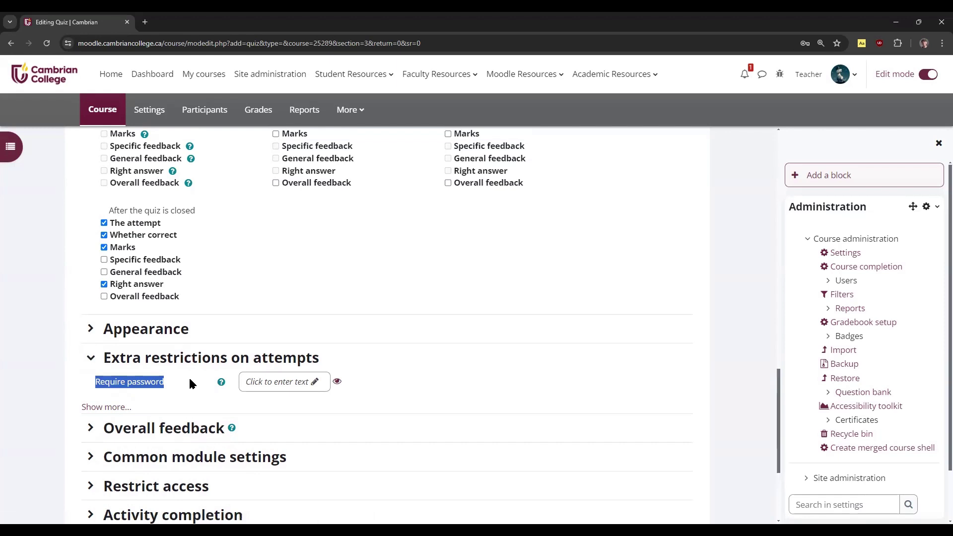
pyautogui.click(192, 383)
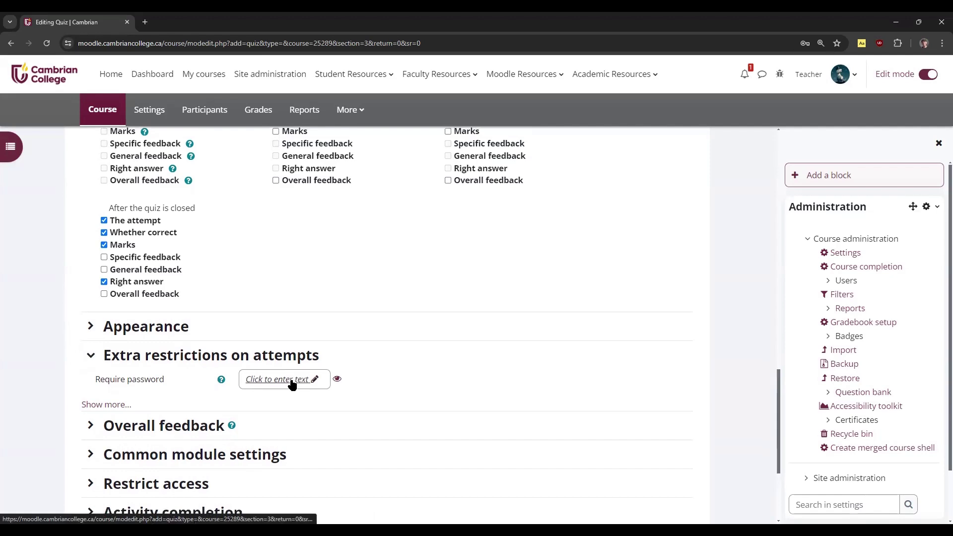
pyautogui.scroll(-2, 293, 384)
pyautogui.scroll(-1, 283, 374)
pyautogui.scroll(1, 104, 308)
pyautogui.scroll(-1, 53, 308)
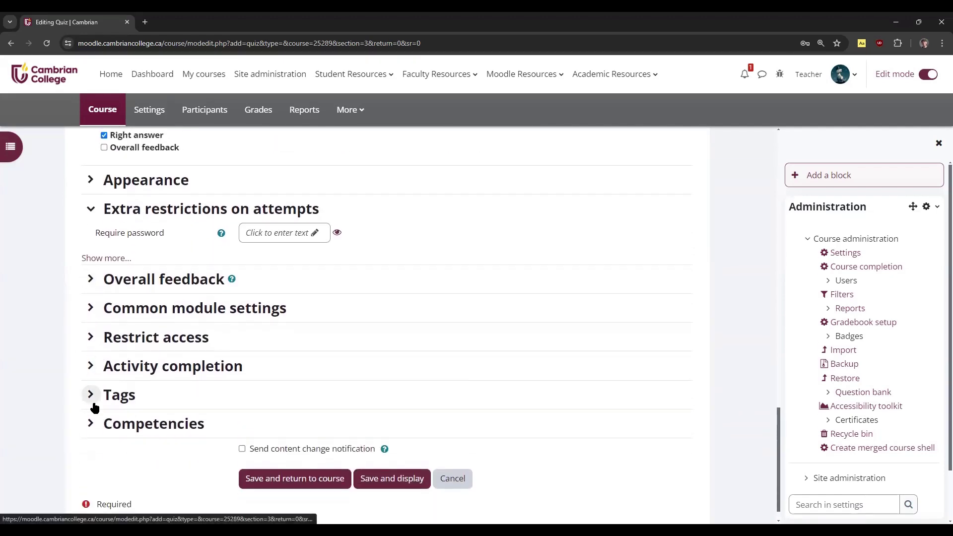
pyautogui.click(388, 479)
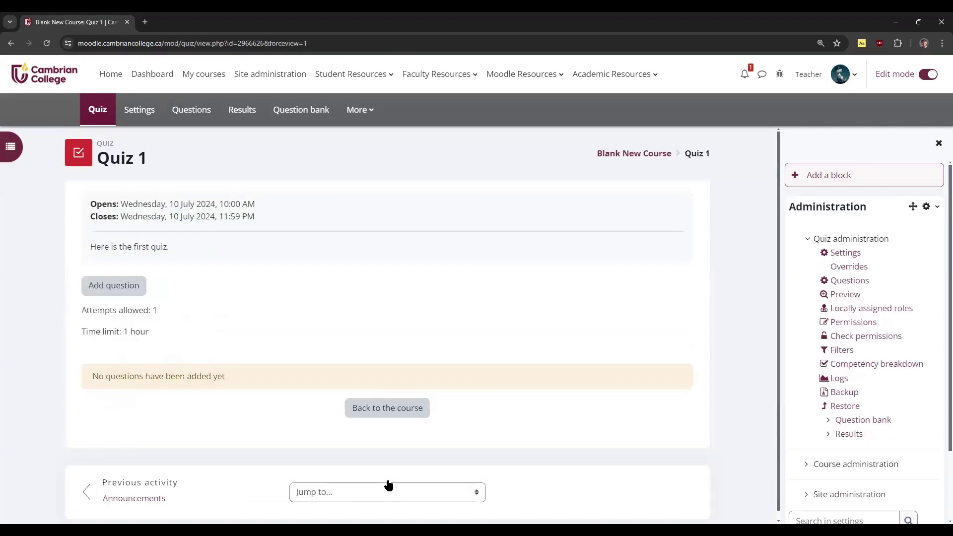
pyautogui.scroll(-1, 88, 206)
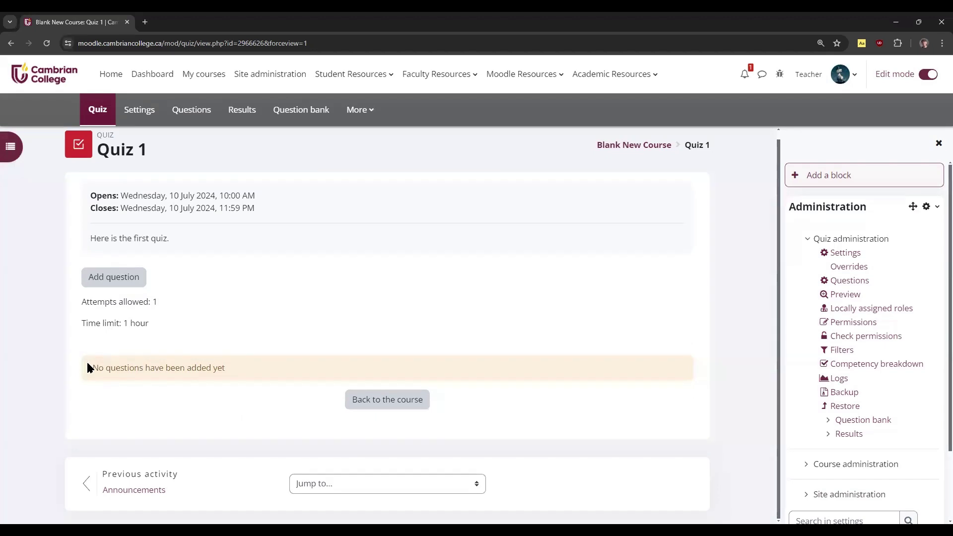
# Open Questions under Quiz administration for the still-empty Quiz 1
pyautogui.moveTo(88, 367); pyautogui.dragTo(272, 367)
pyautogui.click(277, 325)
pyautogui.moveTo(868, 284); pyautogui.dragTo(820, 284)
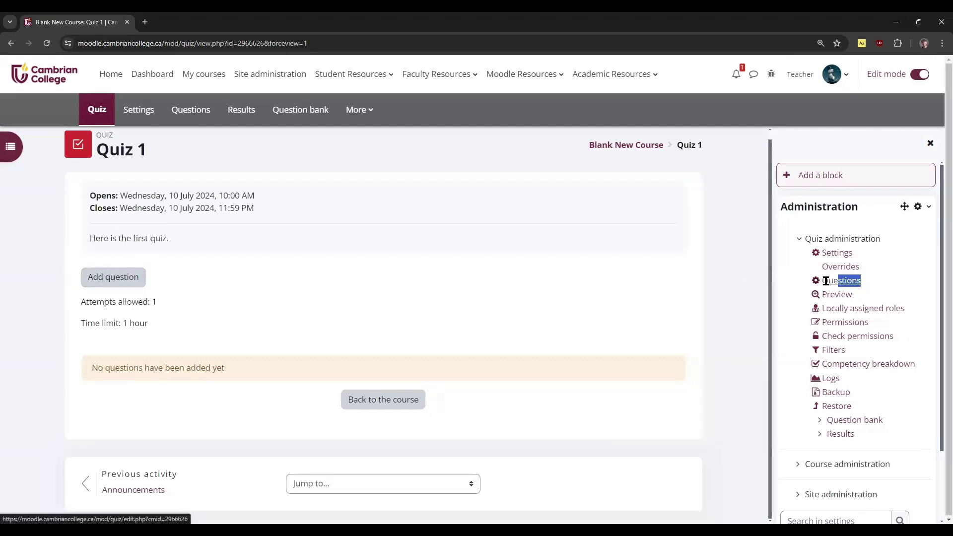
pyautogui.click(821, 283)
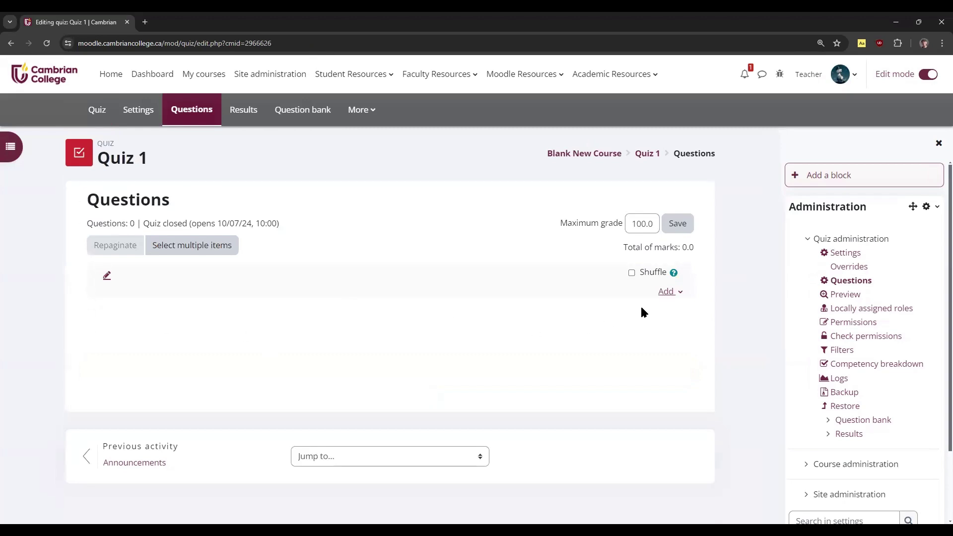
# Start adding a new True/False question to Quiz 1
pyautogui.click(670, 293)
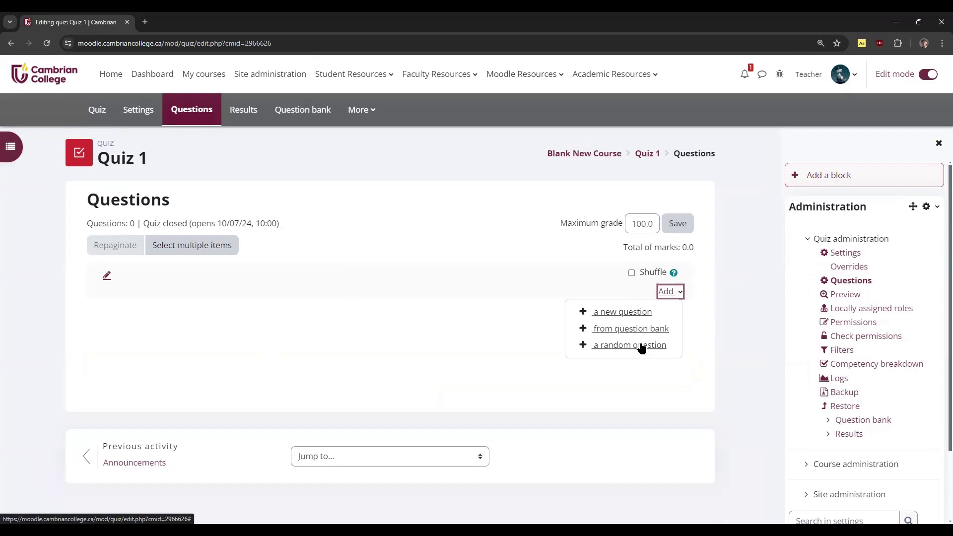
pyautogui.click(619, 314)
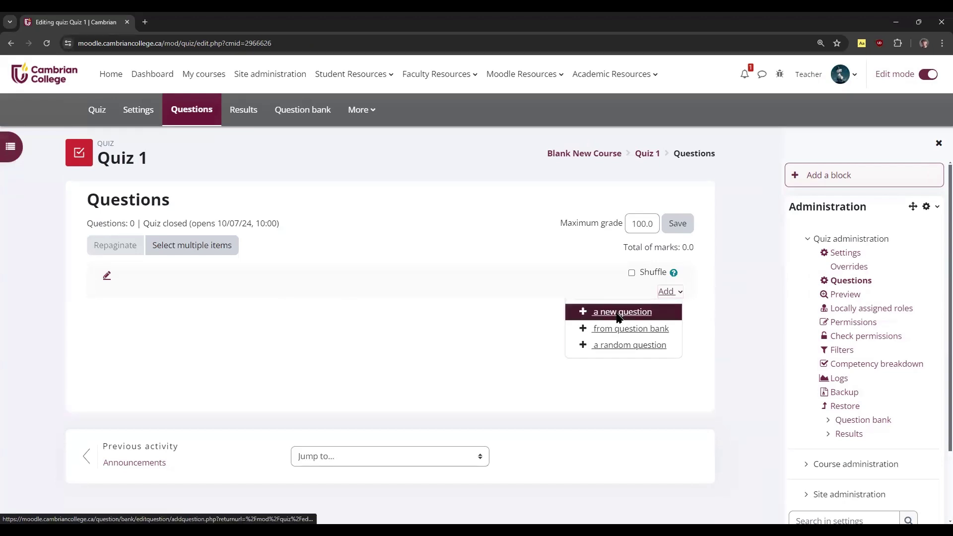
pyautogui.moveTo(457, 274)
pyautogui.mouseDown()
pyautogui.moveTo(465, 415)
pyautogui.moveTo(452, 254)
pyautogui.mouseUp()
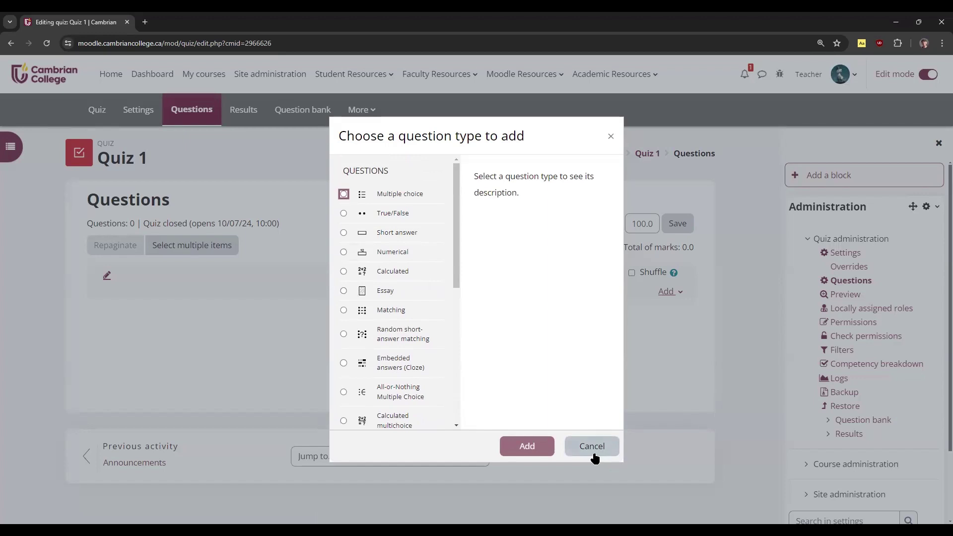
pyautogui.click(343, 212)
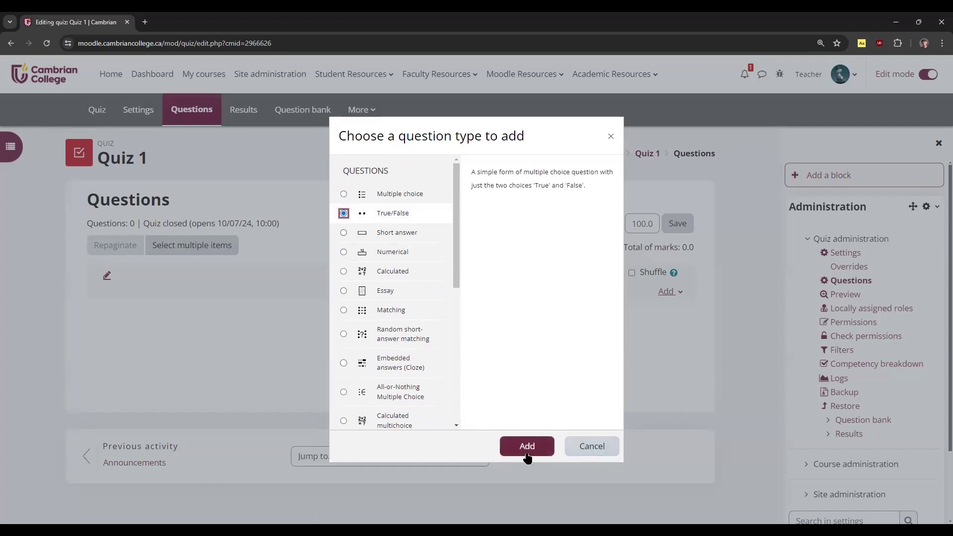
pyautogui.click(525, 446)
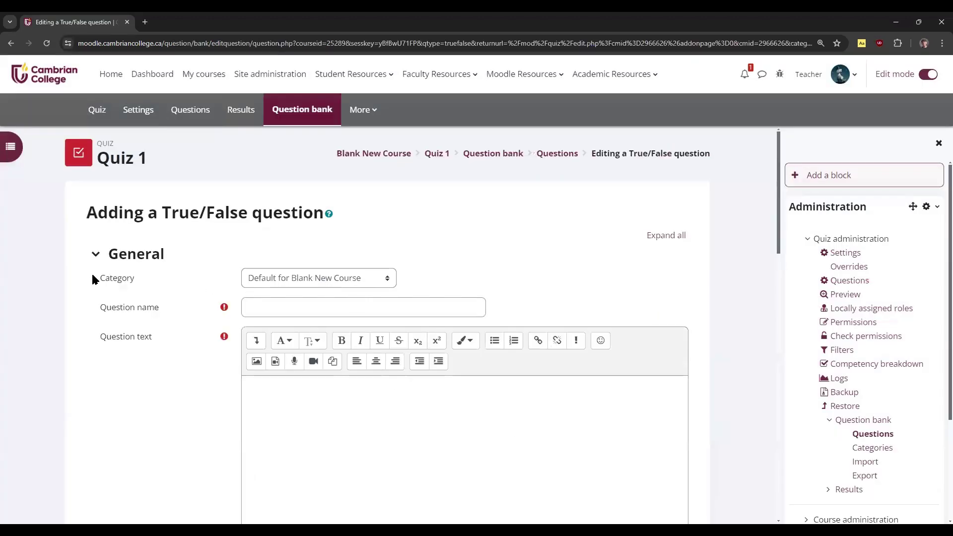
# Set the question's category to Sudbury Questions, then cancel without saving
pyautogui.moveTo(93, 278); pyautogui.dragTo(151, 283)
pyautogui.click(372, 280)
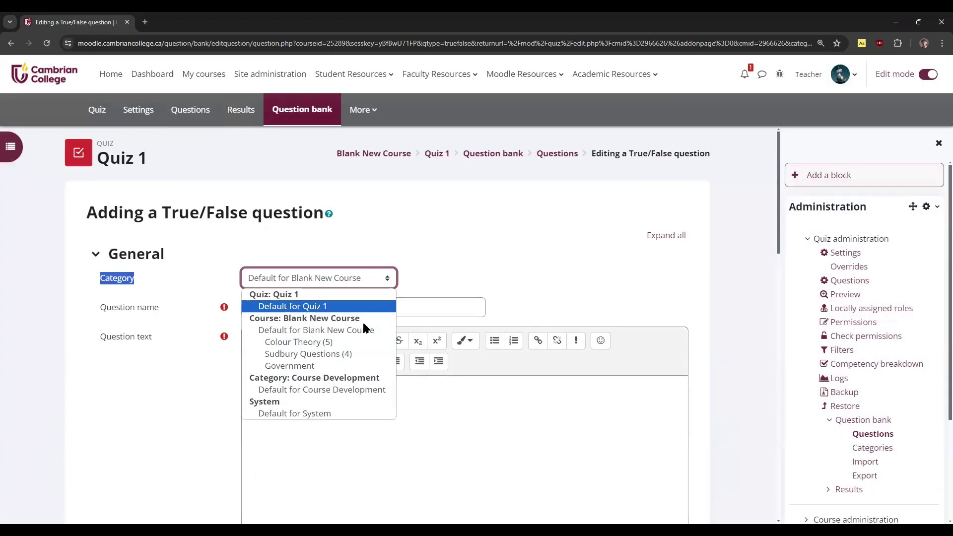
pyautogui.click(354, 355)
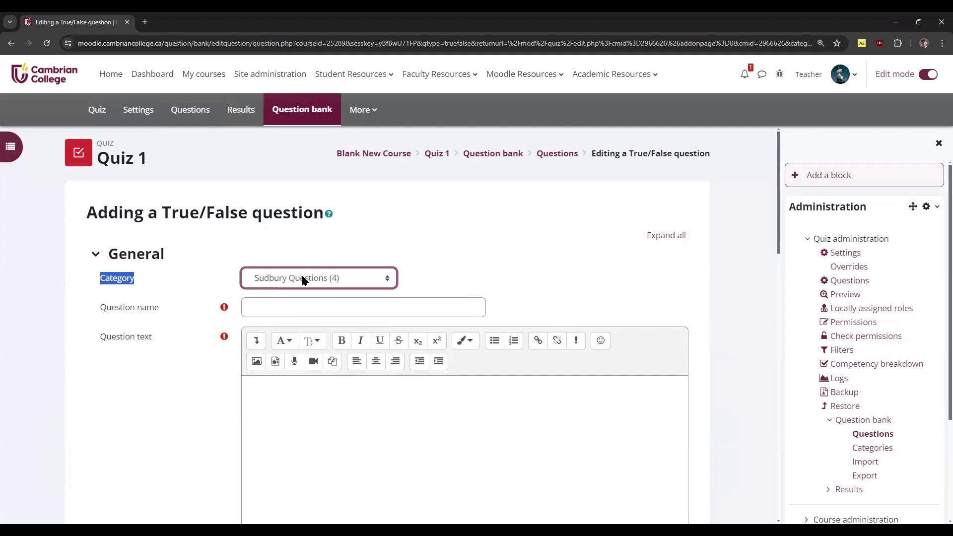
pyautogui.scroll(-8, 338, 412)
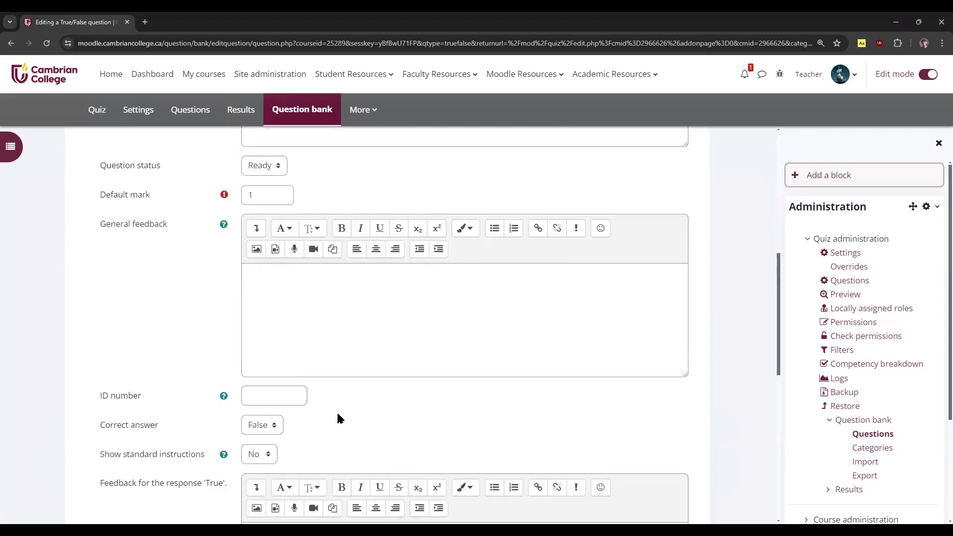
pyautogui.scroll(-5, 339, 392)
pyautogui.scroll(-4, 339, 392)
pyautogui.click(327, 454)
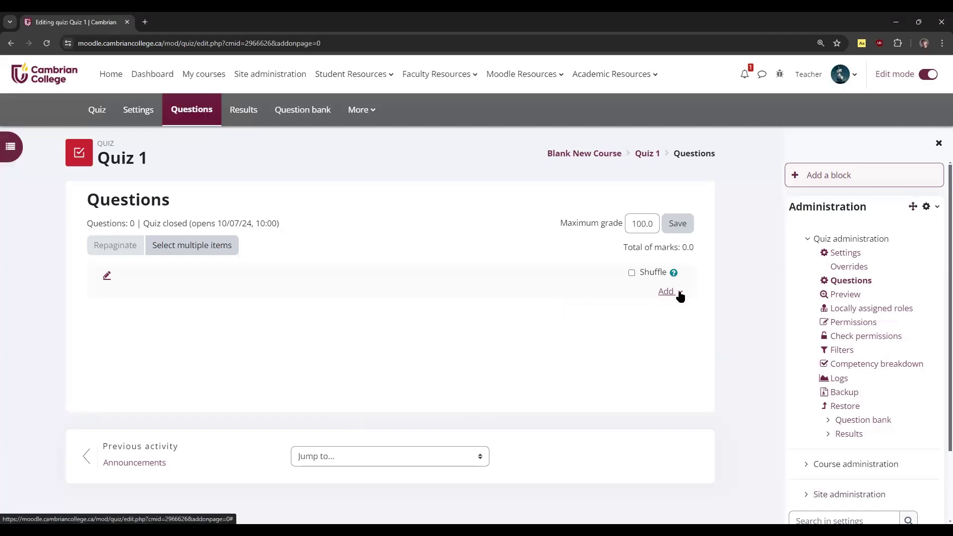
# Add Complementary Colours from the Colour Theory bank category, worth 5 marks
pyautogui.click(678, 295)
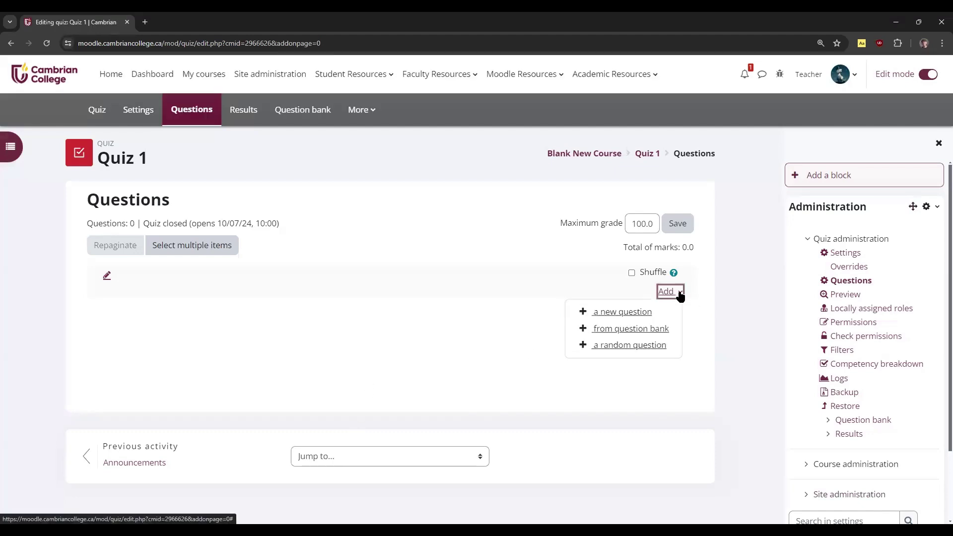
pyautogui.click(641, 334)
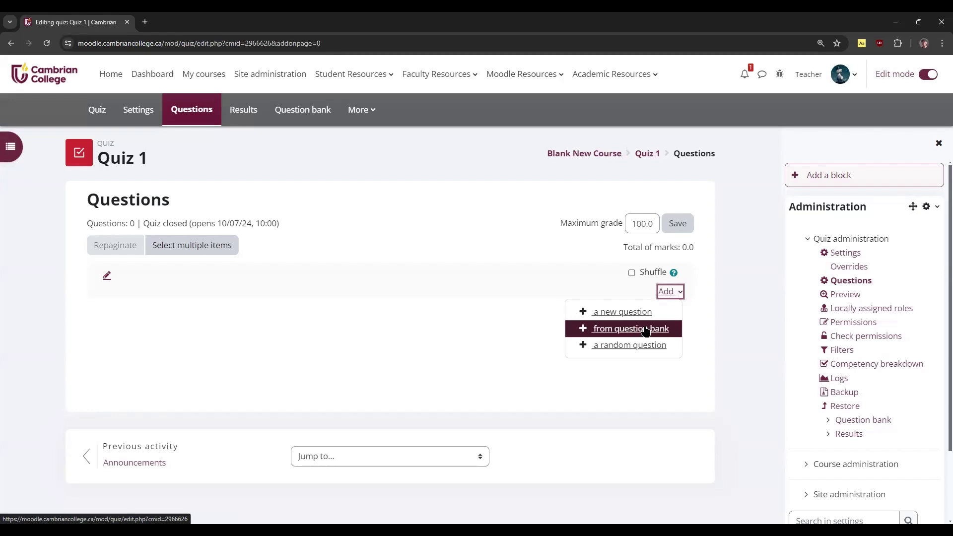
pyautogui.click(642, 333)
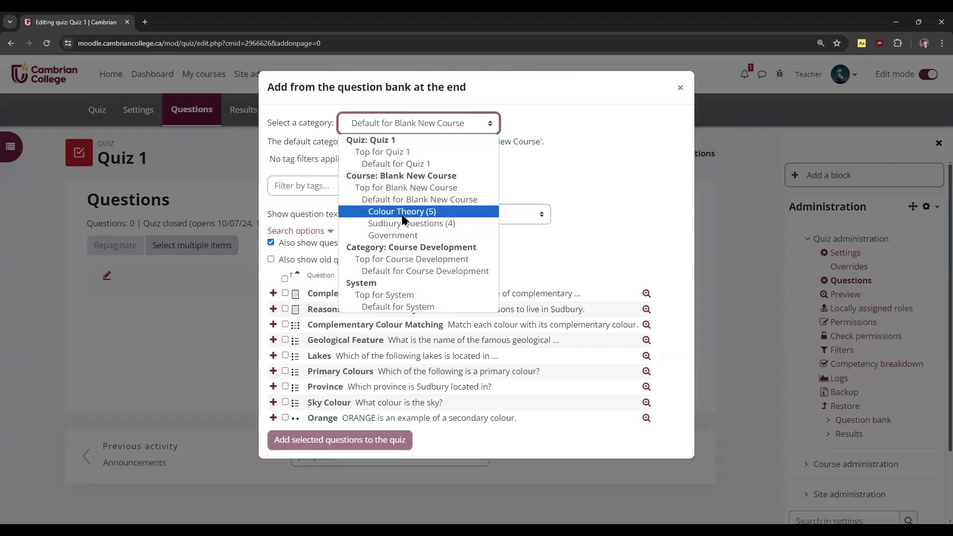
pyautogui.click(397, 212)
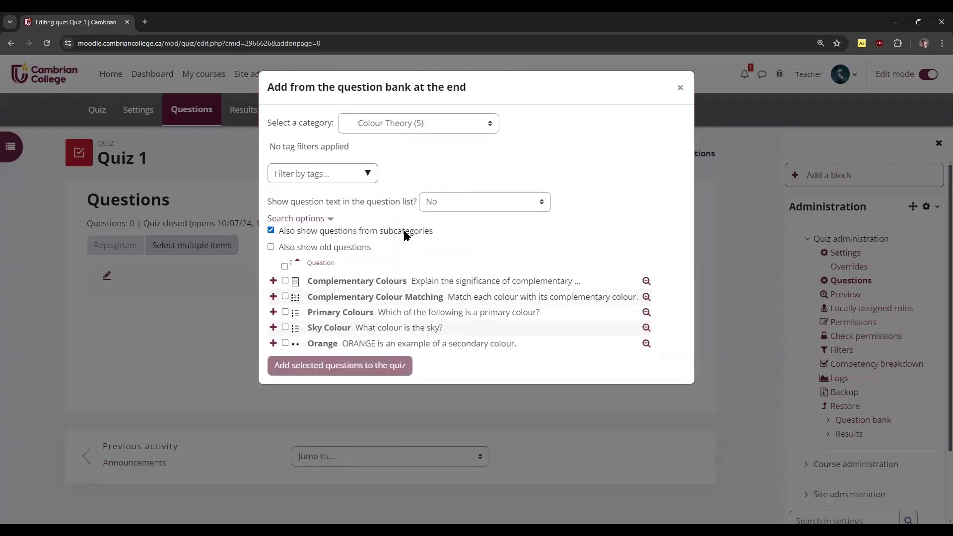
pyautogui.click(285, 281)
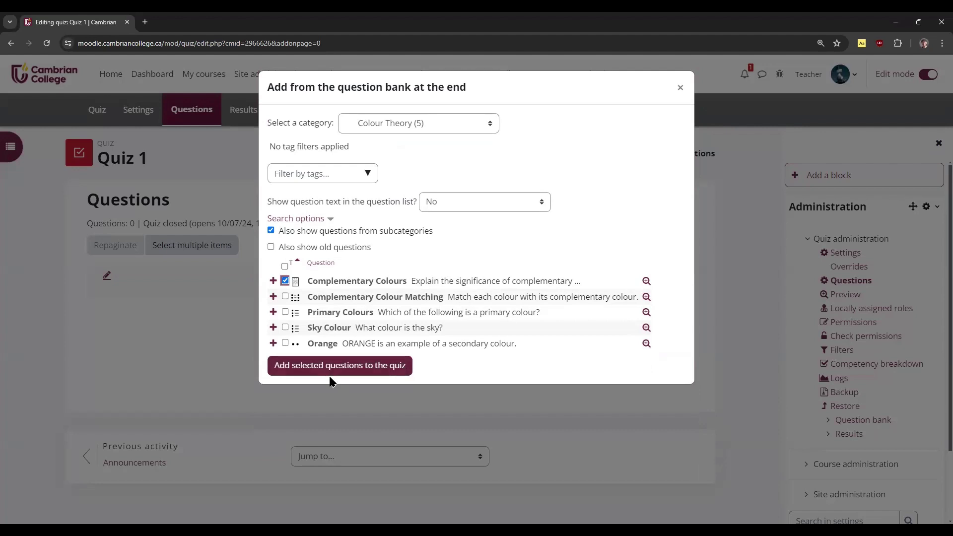
pyautogui.click(340, 365)
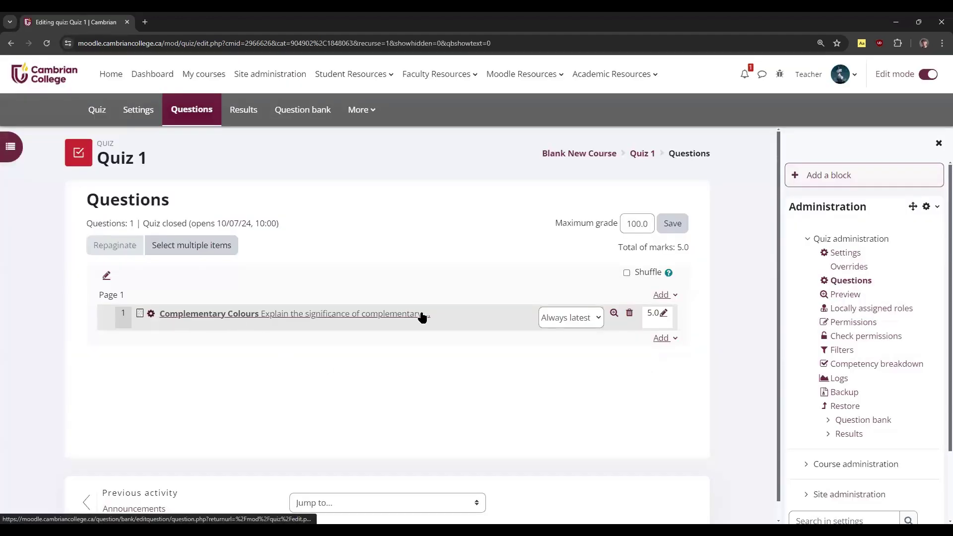
pyautogui.doubleClick(652, 314)
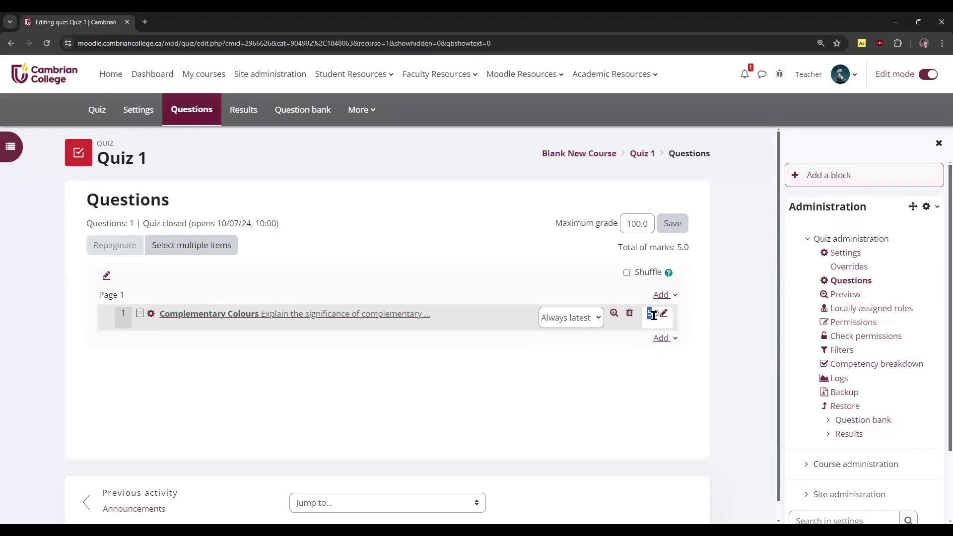
# Change the Complementary Colours mark from 5 to 3, bringing the quiz total to 3.0
pyautogui.click(679, 369)
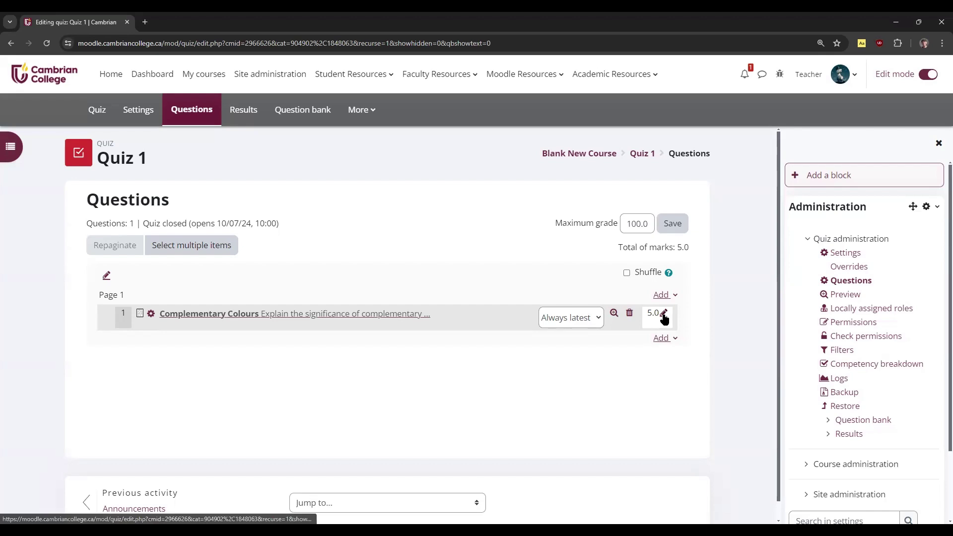
pyautogui.click(664, 313)
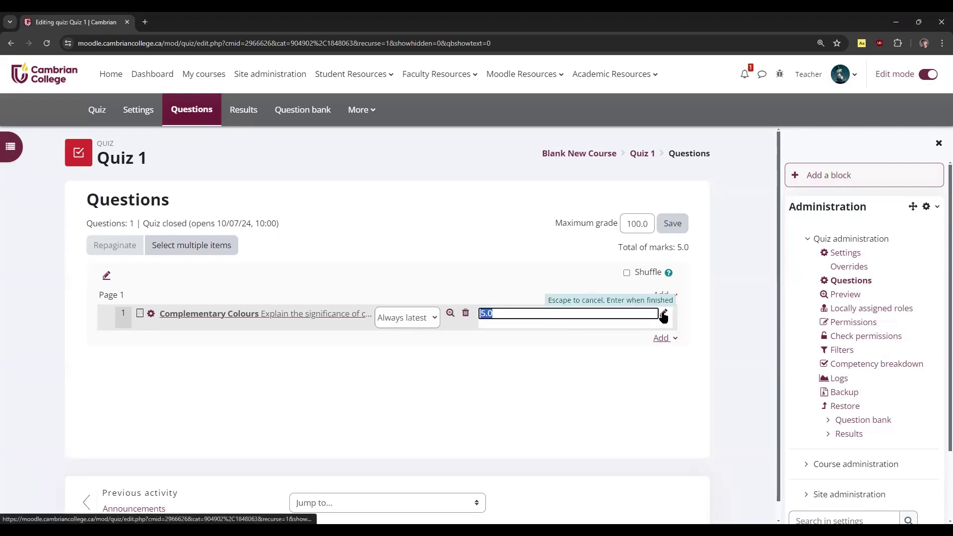
pyautogui.write('3')
pyautogui.press('Return')
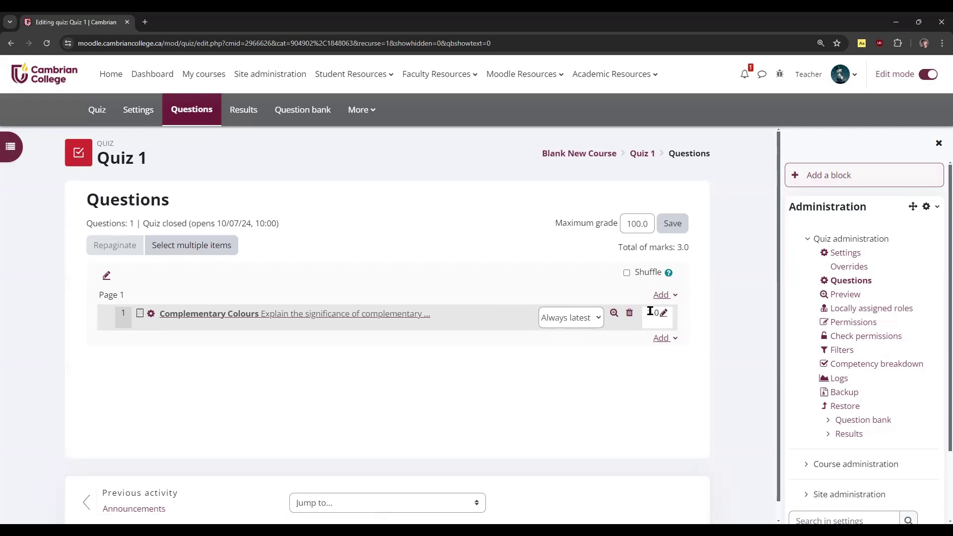
pyautogui.click(665, 339)
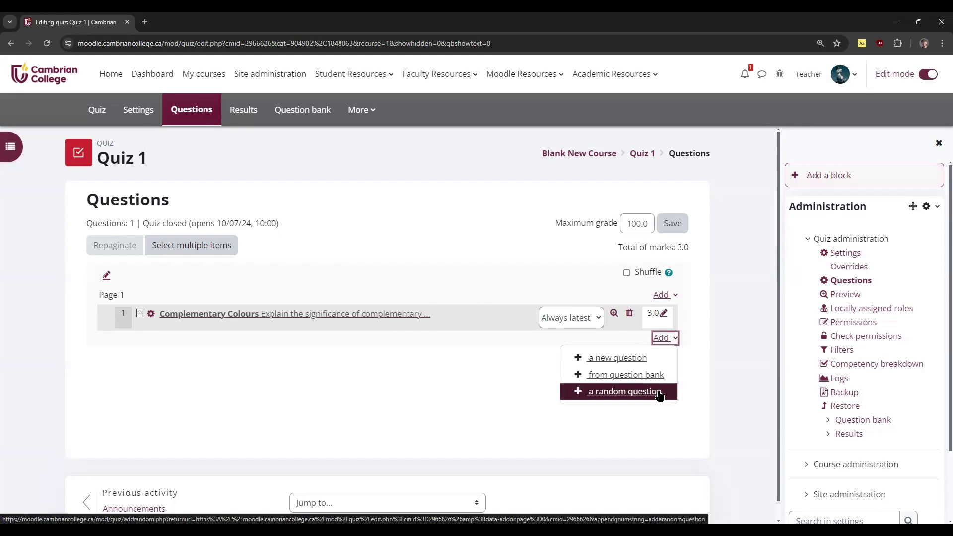
# Add 2 random questions from the Sudbury Questions category to Quiz 1
pyautogui.click(637, 392)
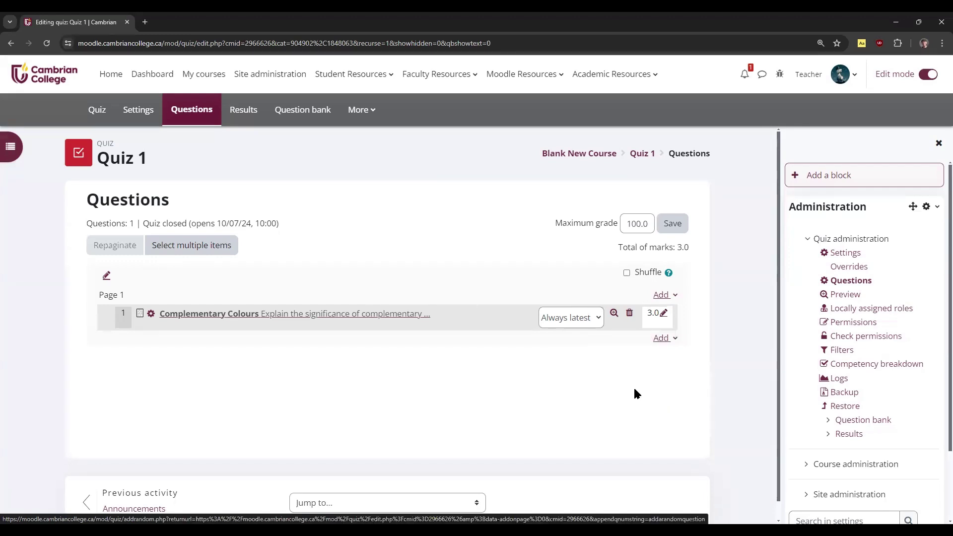
pyautogui.click(515, 175)
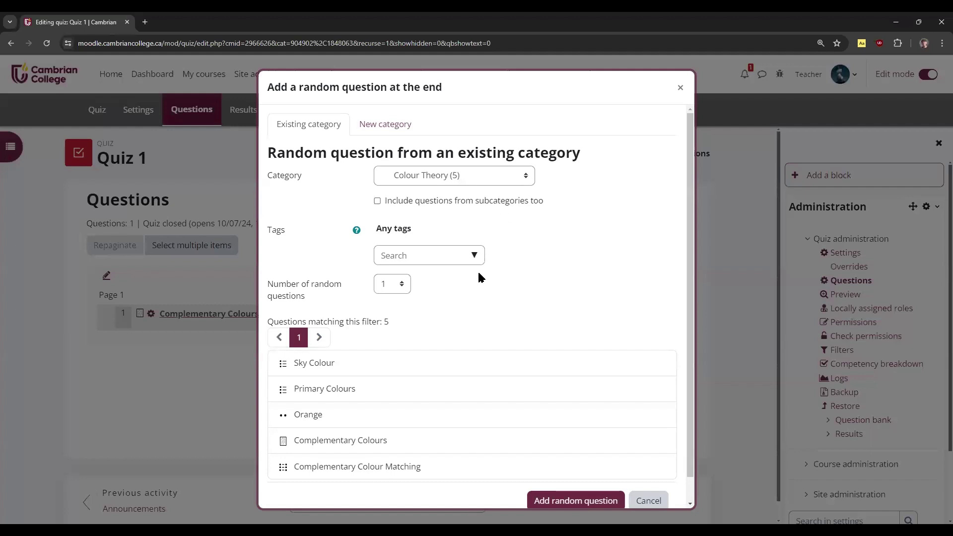
pyautogui.click(480, 277)
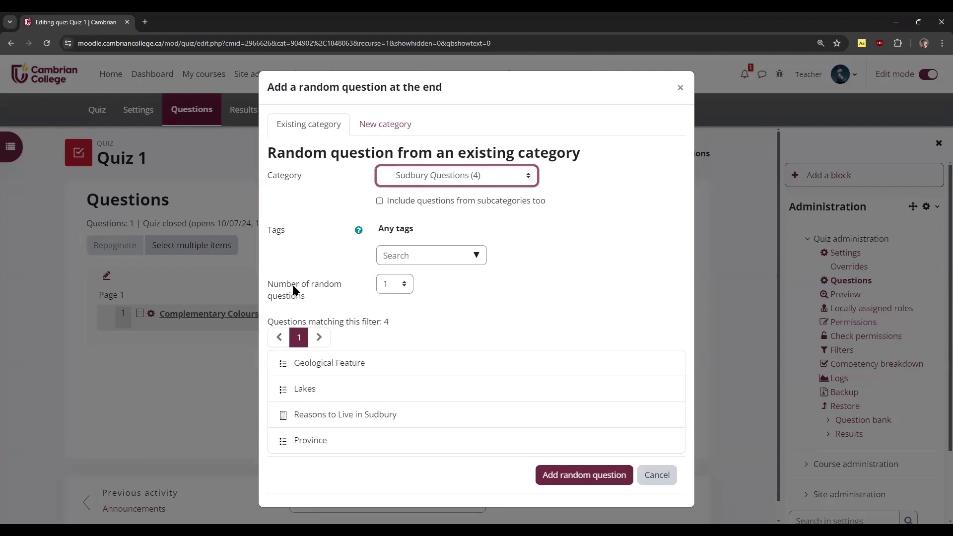
pyautogui.click(398, 287)
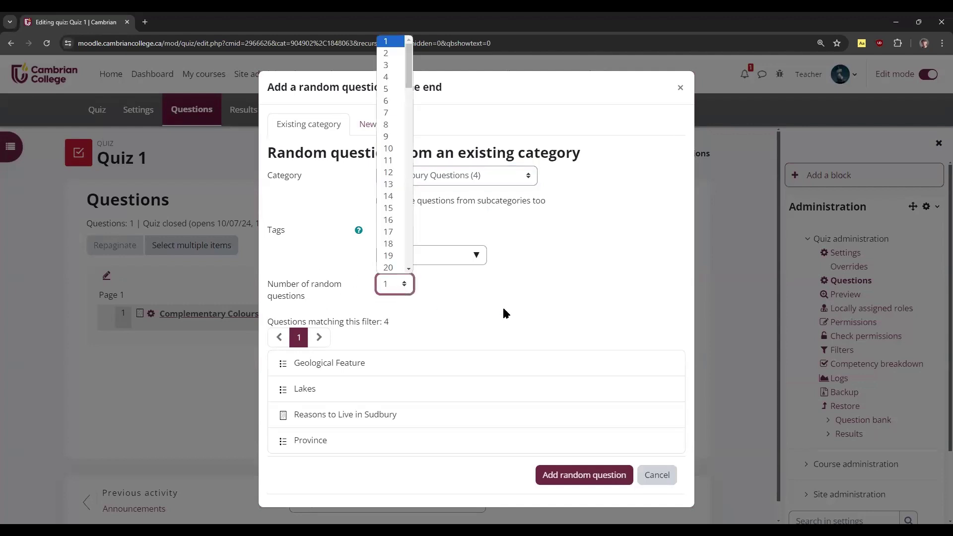
pyautogui.click(398, 287)
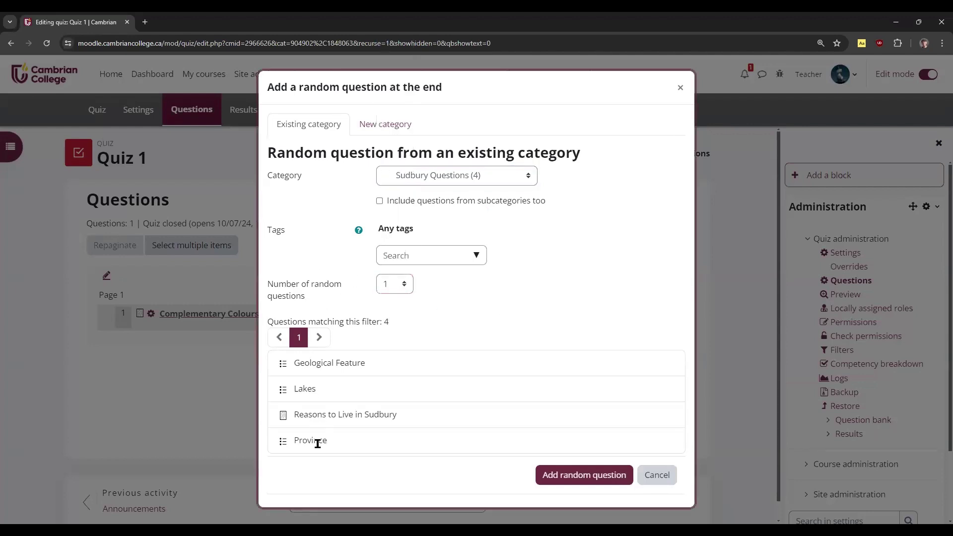
pyautogui.click(401, 284)
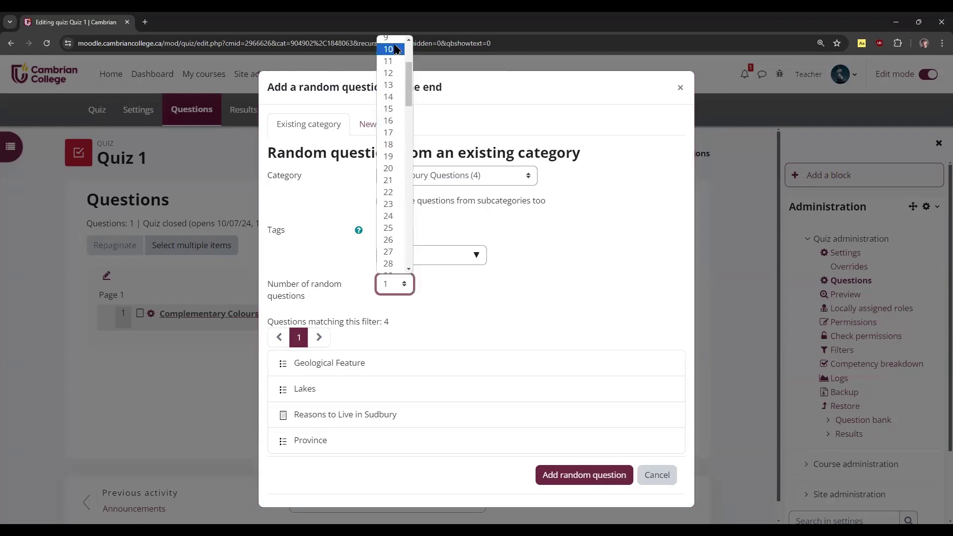
pyautogui.scroll(3, 394, 56)
pyautogui.click(395, 54)
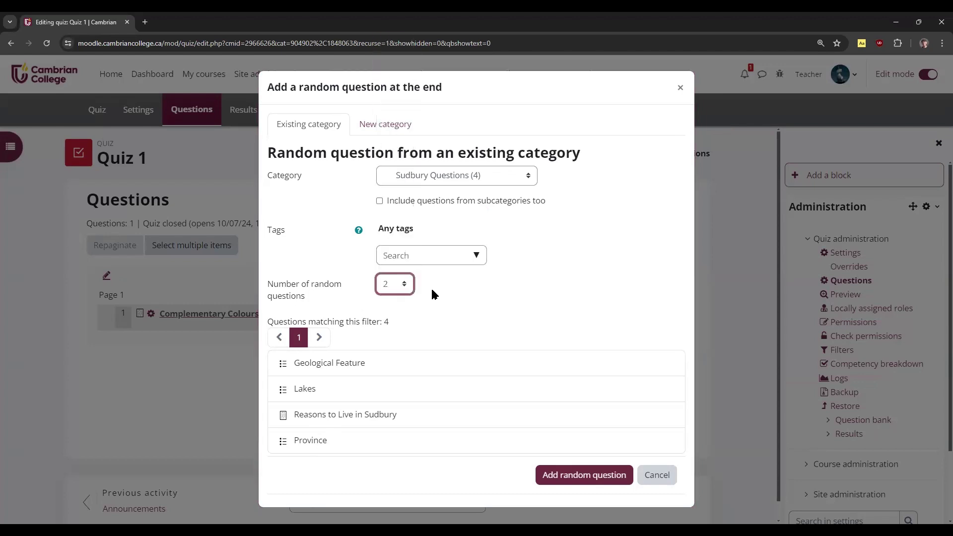
pyautogui.click(570, 477)
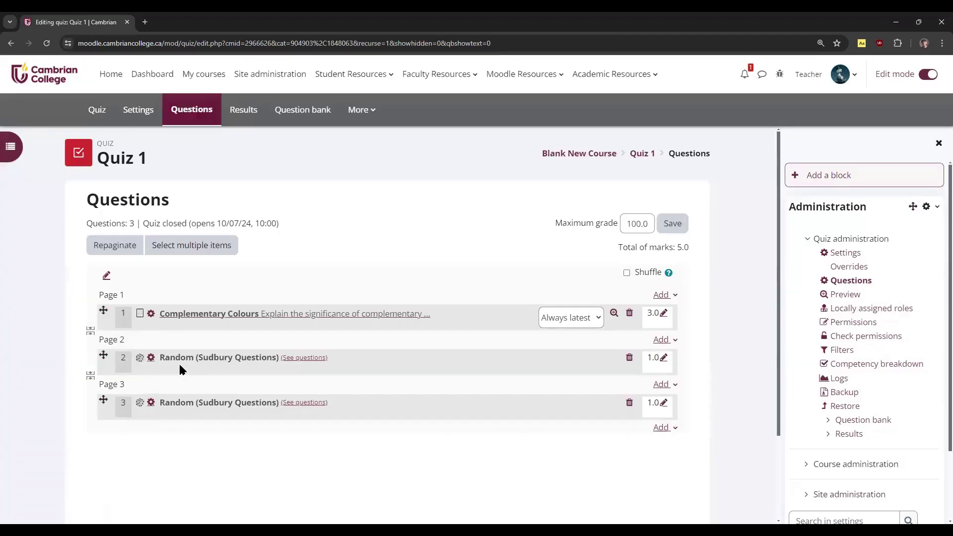
pyautogui.moveTo(159, 358); pyautogui.dragTo(278, 357)
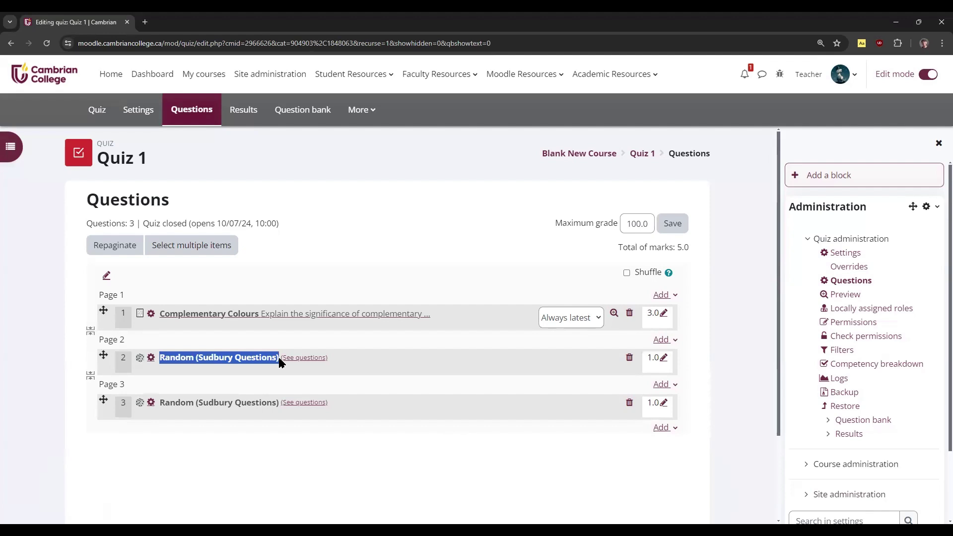
pyautogui.click(197, 359)
pyautogui.moveTo(195, 358); pyautogui.dragTo(280, 358)
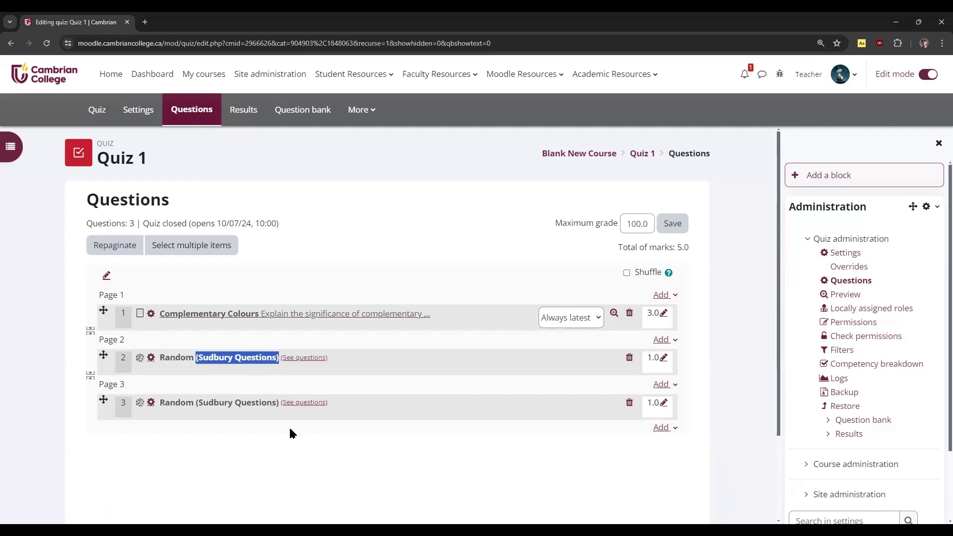
pyautogui.click(291, 434)
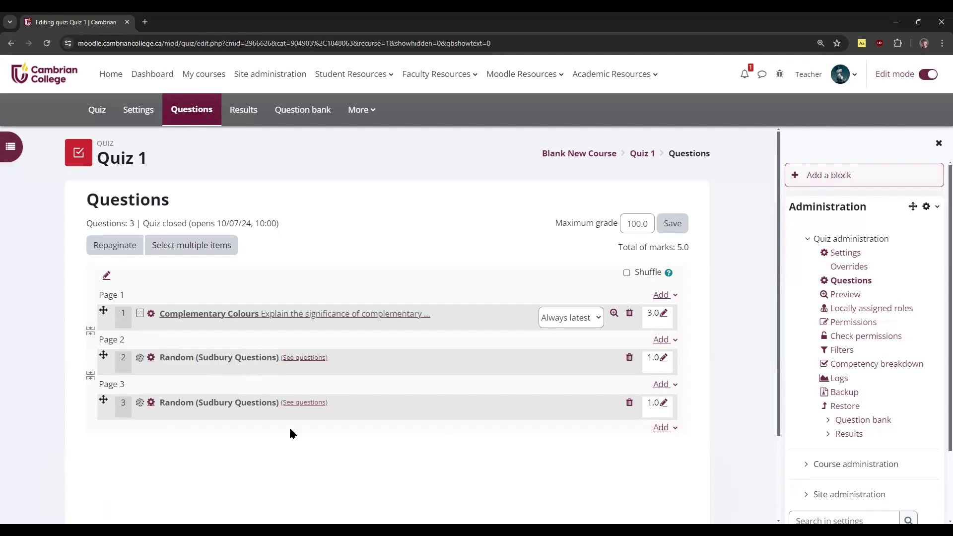
pyautogui.click(294, 361)
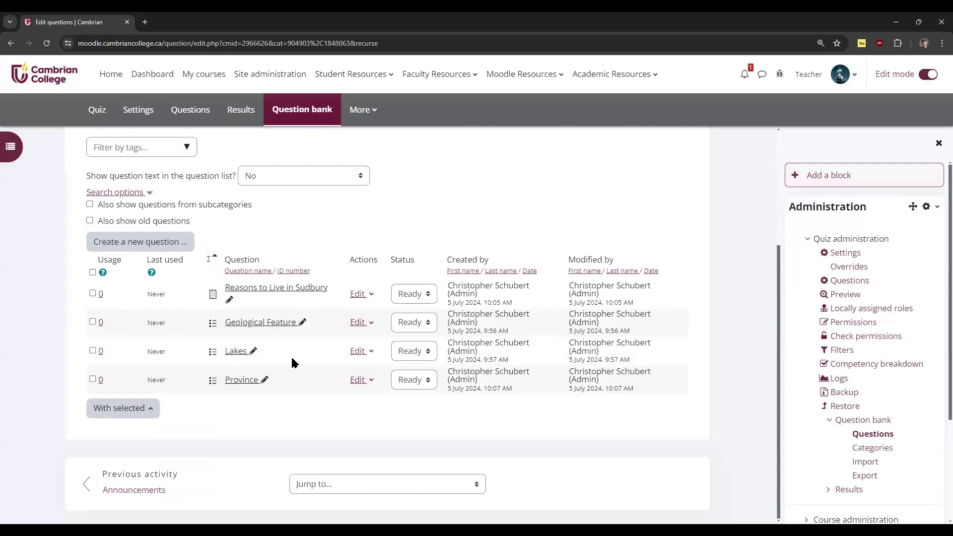
pyautogui.click(11, 43)
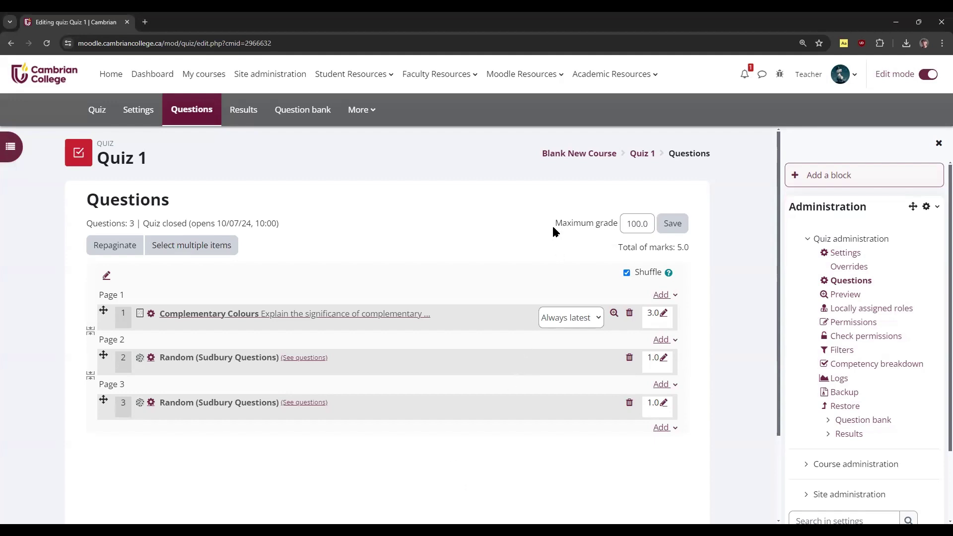
# Save 5 as Quiz 1's maximum grade and uncheck Shuffle
pyautogui.moveTo(618, 247); pyautogui.dragTo(693, 247)
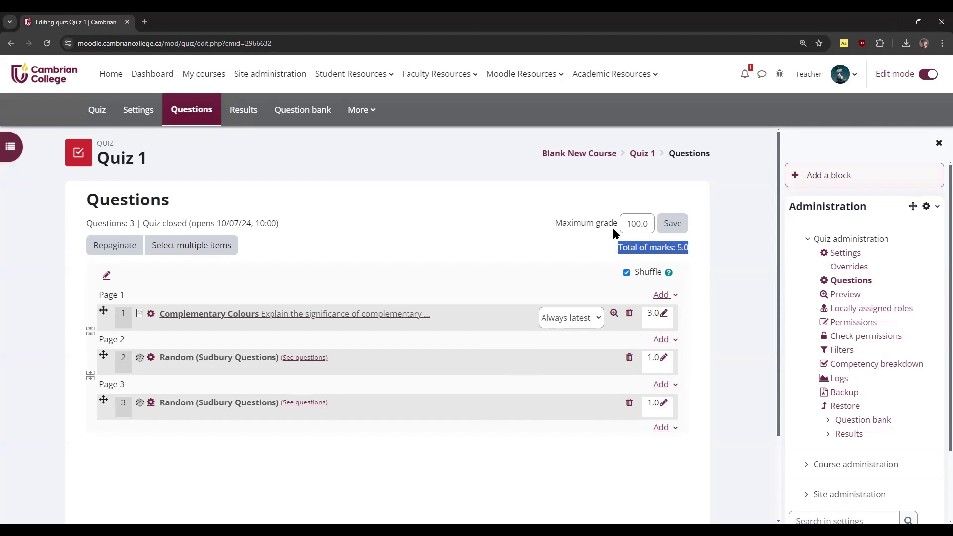
pyautogui.moveTo(626, 224); pyautogui.dragTo(655, 225)
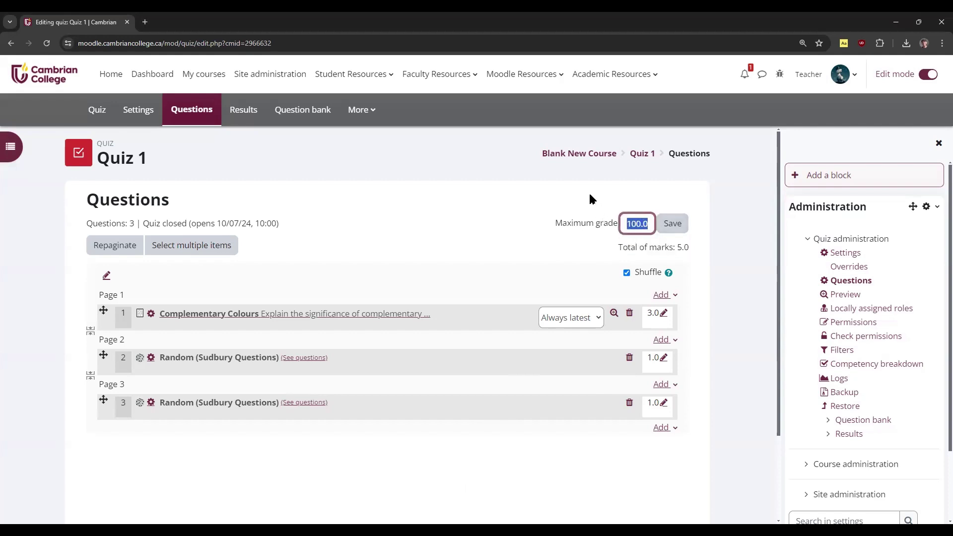
pyautogui.click(679, 248)
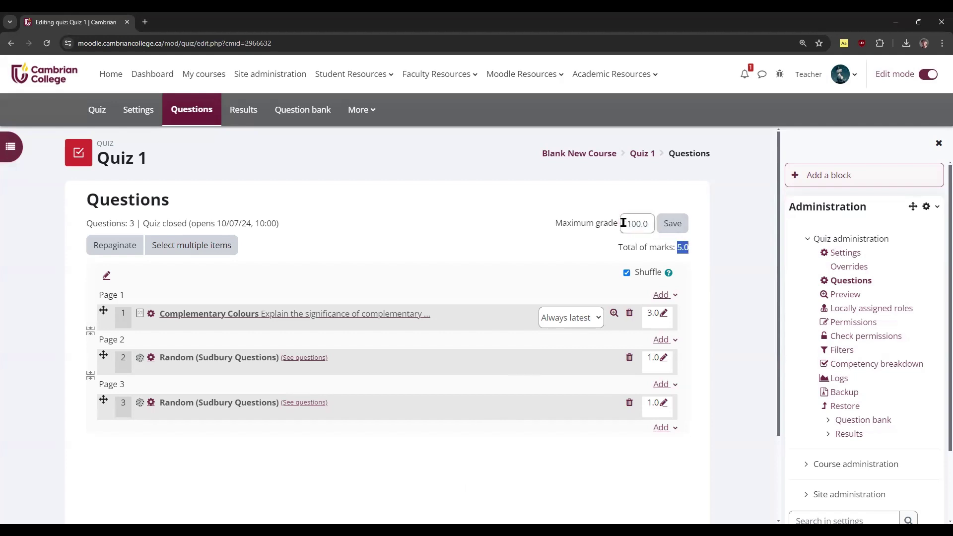
pyautogui.moveTo(624, 224); pyautogui.dragTo(651, 222)
pyautogui.write('5')
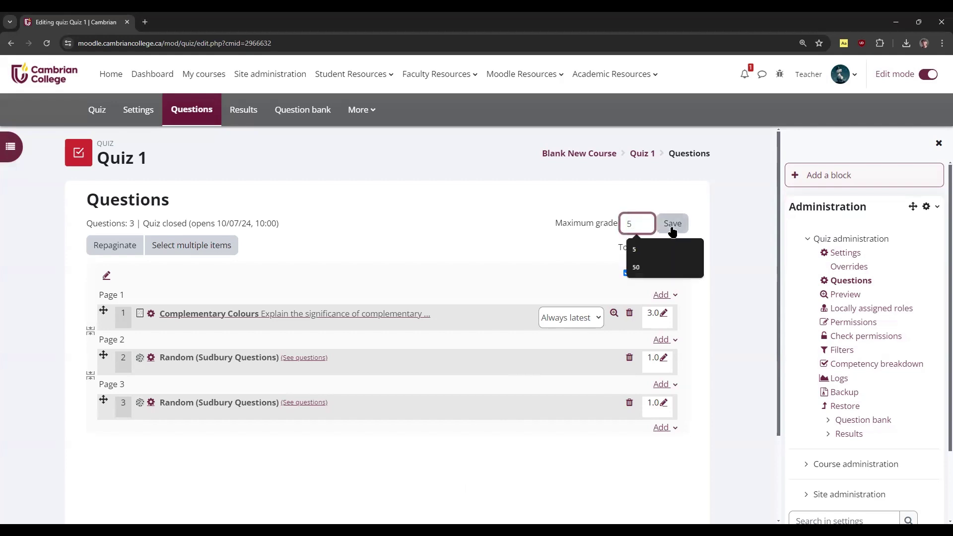
pyautogui.click(672, 223)
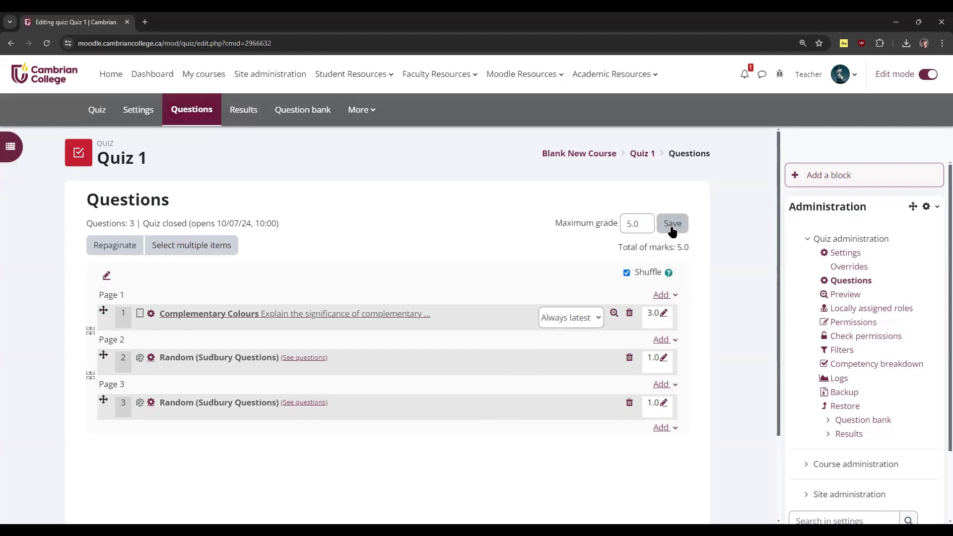
pyautogui.click(626, 272)
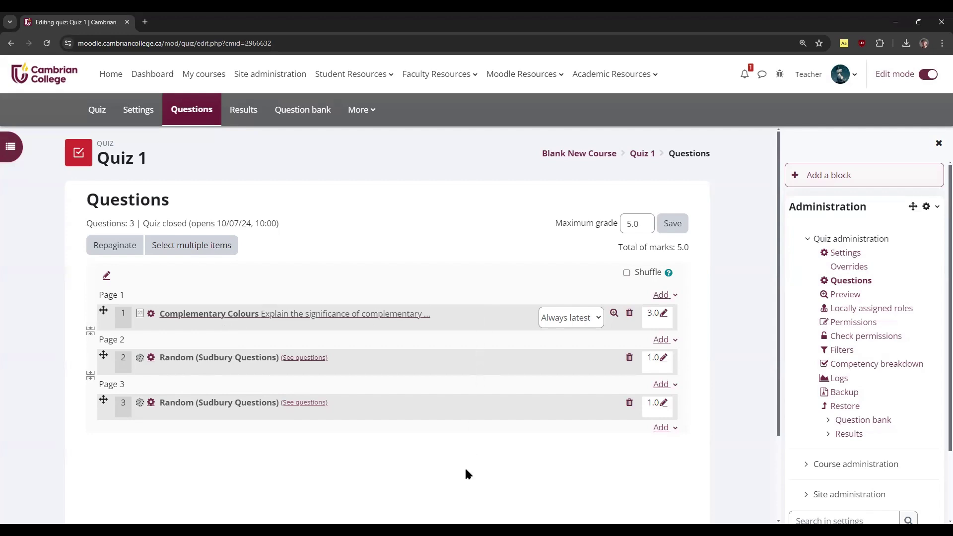
pyautogui.click(627, 272)
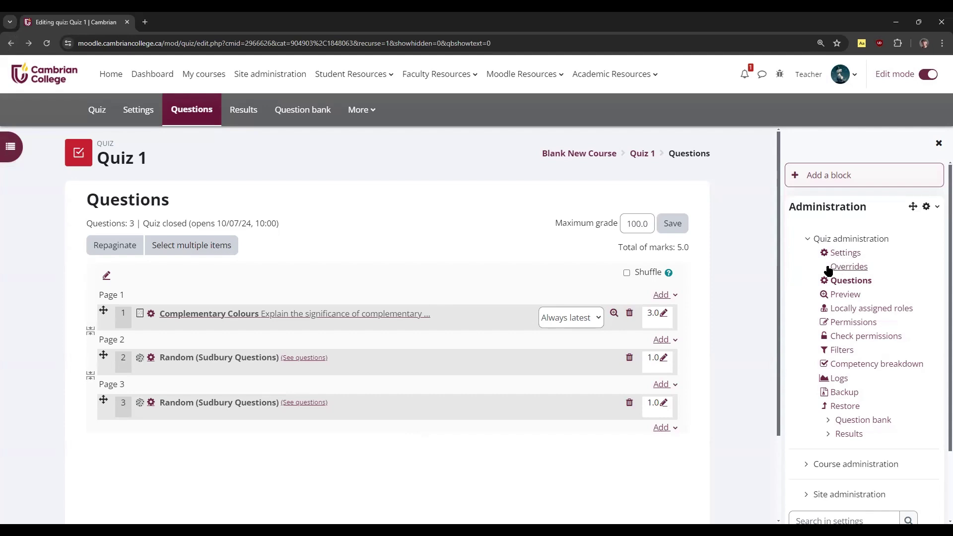
pyautogui.moveTo(869, 267); pyautogui.dragTo(820, 266)
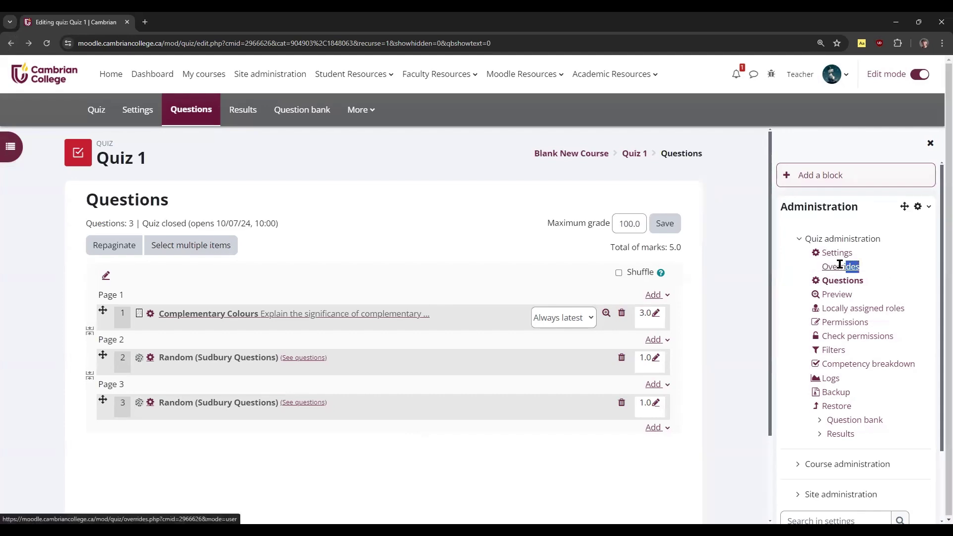
# Preview Quiz 1 from Quiz administration to reach its one-hour time-limit start screen
pyautogui.click(815, 269)
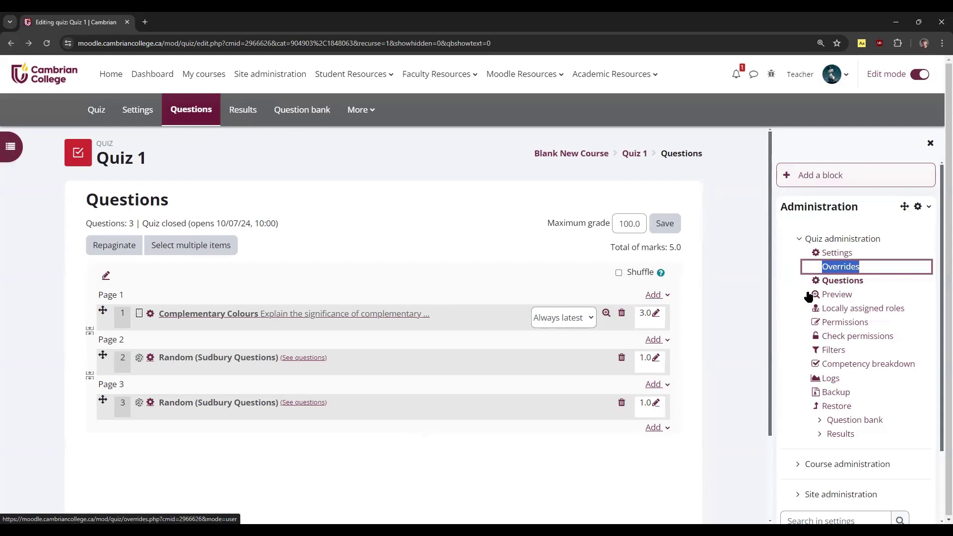
pyautogui.moveTo(812, 294); pyautogui.dragTo(848, 295)
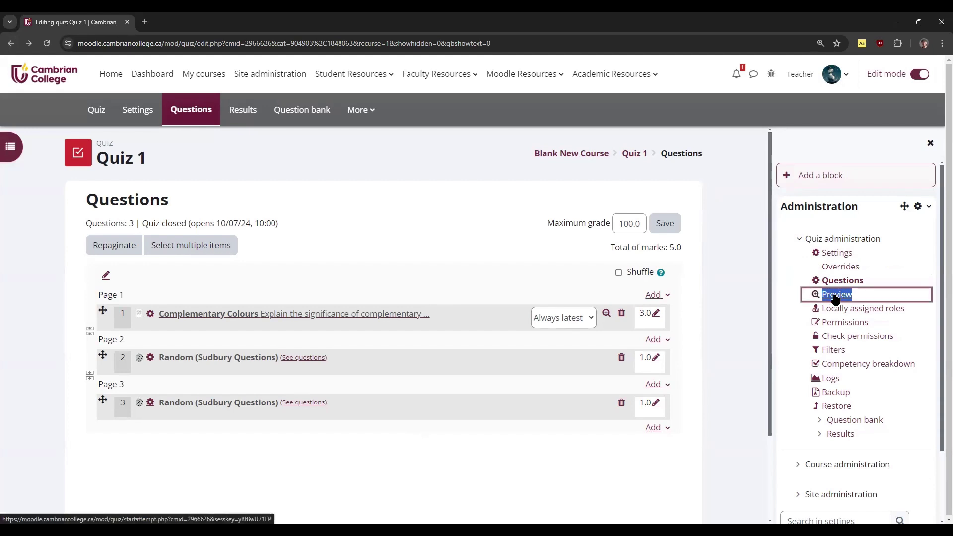
pyautogui.click(835, 295)
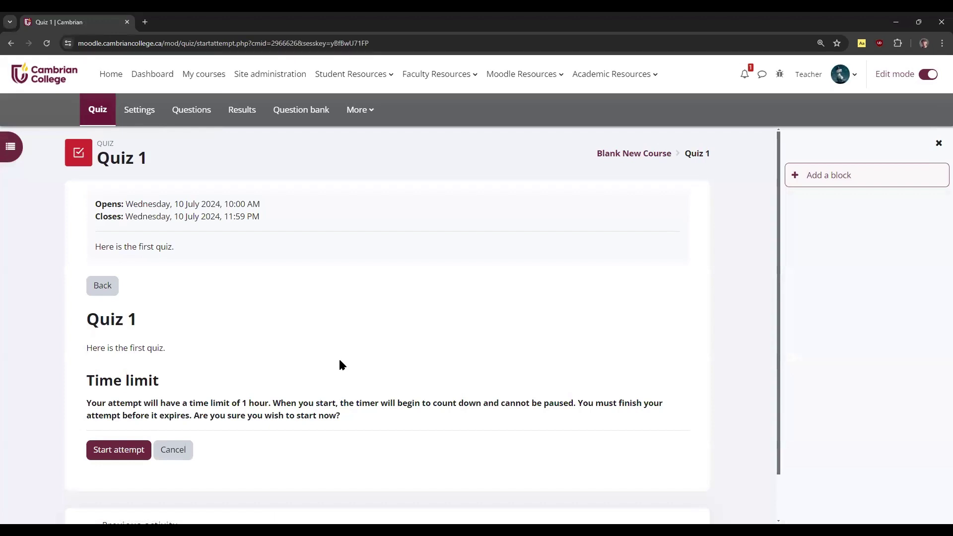
pyautogui.scroll(-1, 359, 366)
# Start the preview attempt and write an answer to the essay question
pyautogui.click(119, 449)
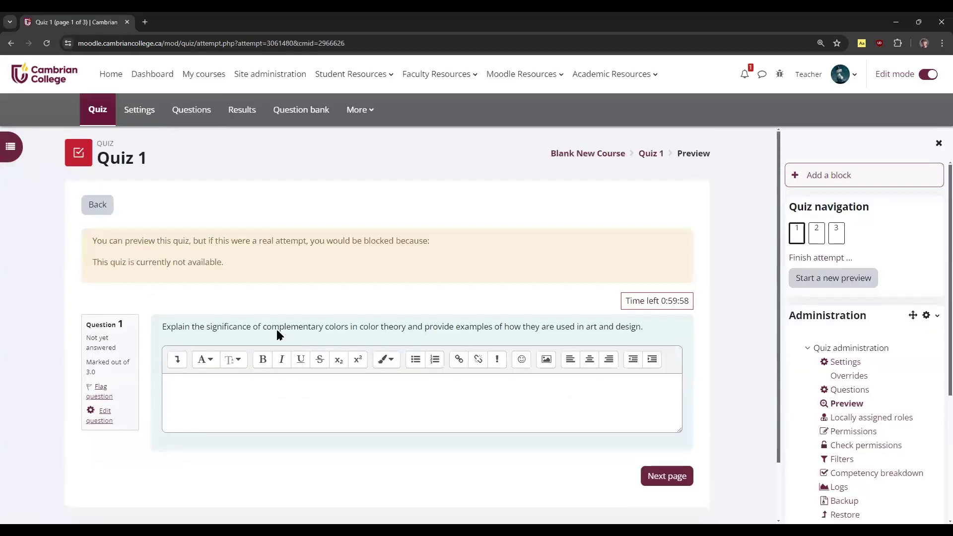
pyautogui.moveTo(788, 206); pyautogui.dragTo(889, 212)
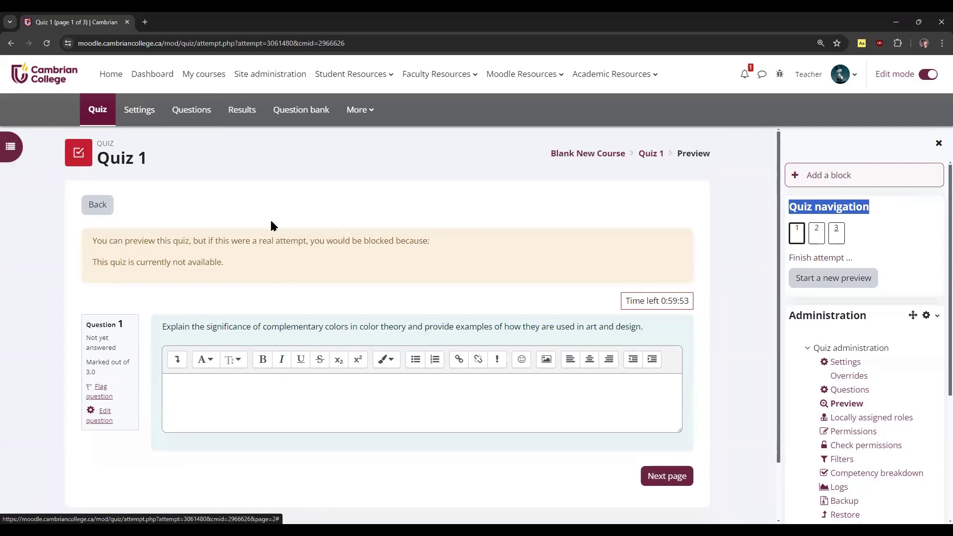
pyautogui.scroll(-1, 270, 218)
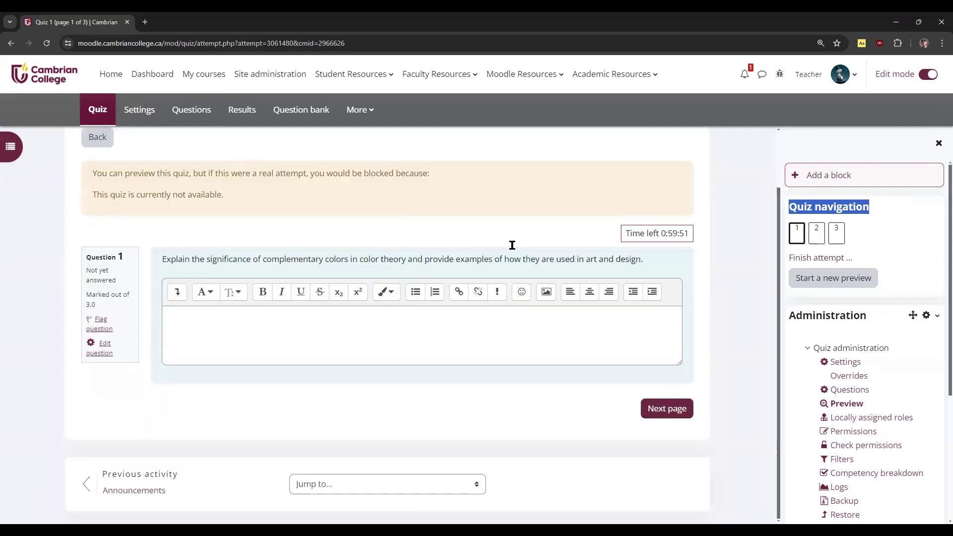
pyautogui.click(378, 352)
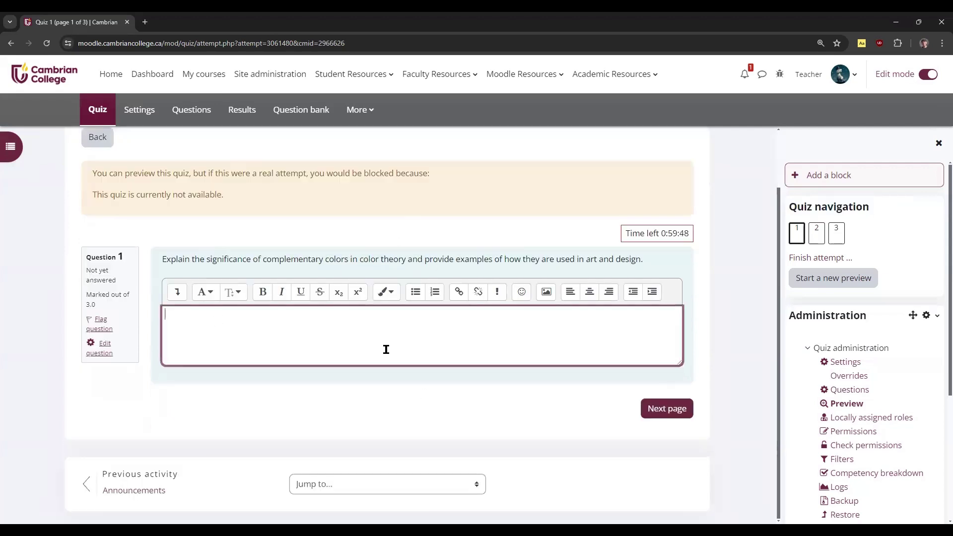
pyautogui.write('Answer.')
pyautogui.click(666, 408)
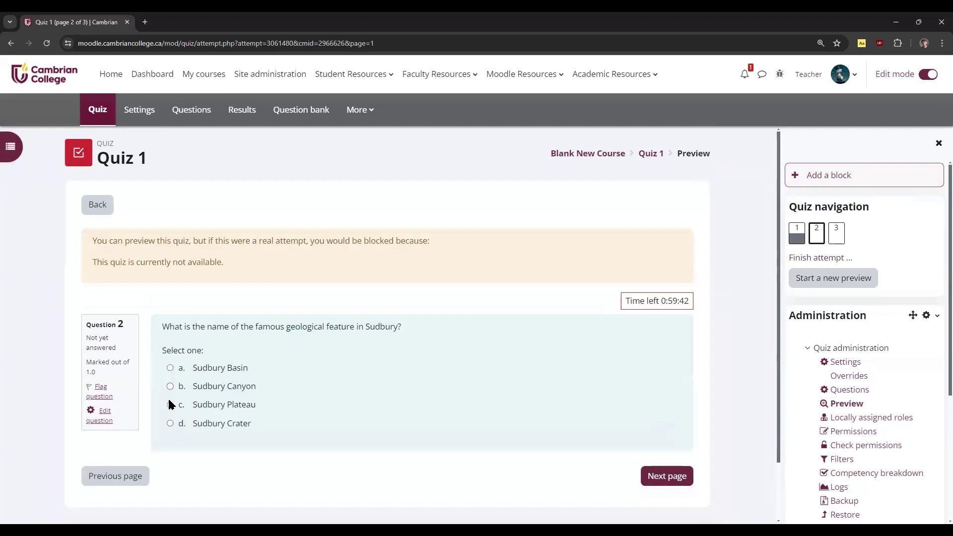
# Answer Sudbury Basin and Ontario, then submit all answers and finish the attempt
pyautogui.click(170, 368)
pyautogui.click(667, 476)
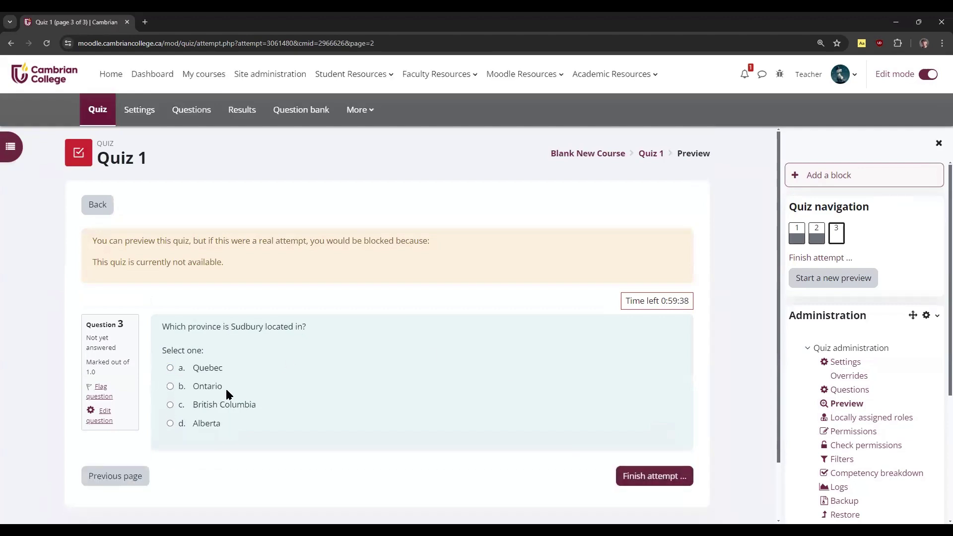
pyautogui.click(186, 386)
pyautogui.click(670, 487)
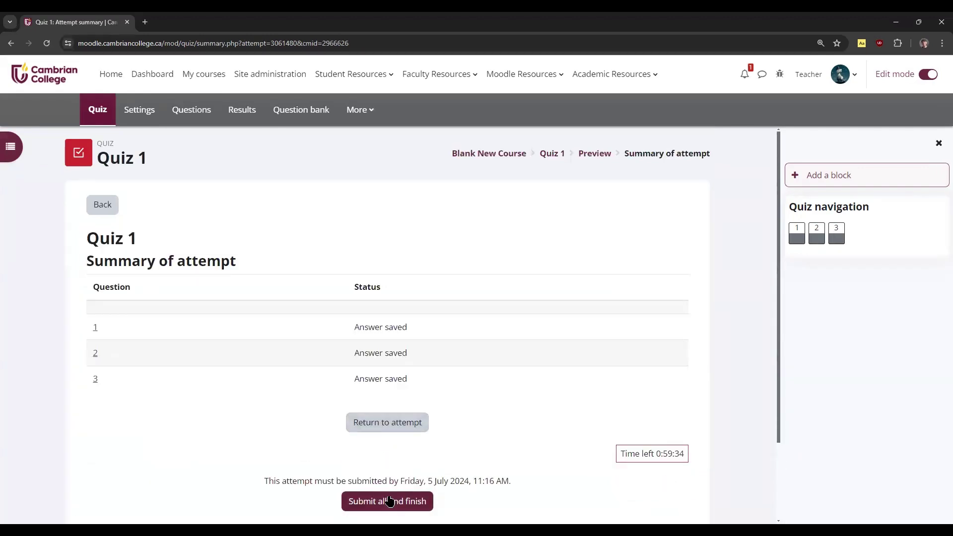
pyautogui.click(393, 501)
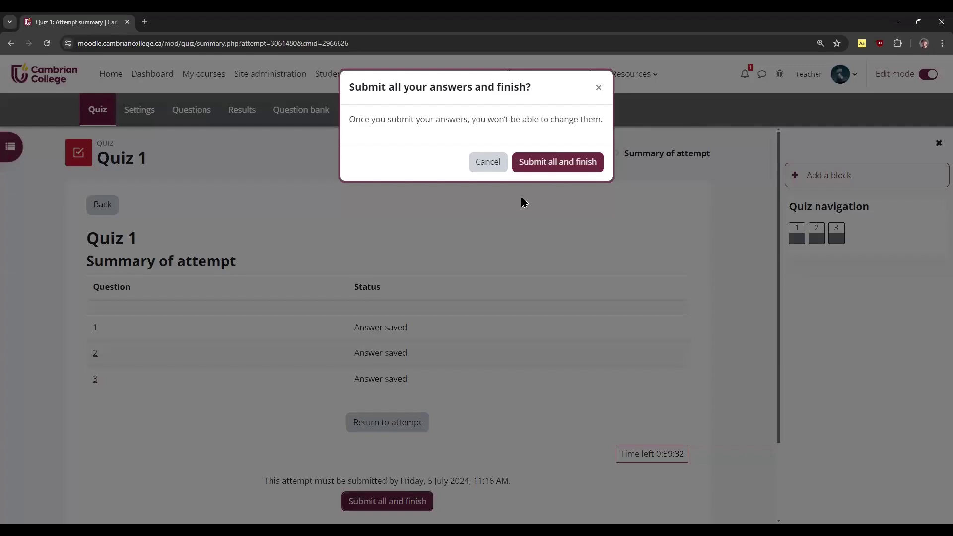
pyautogui.click(555, 157)
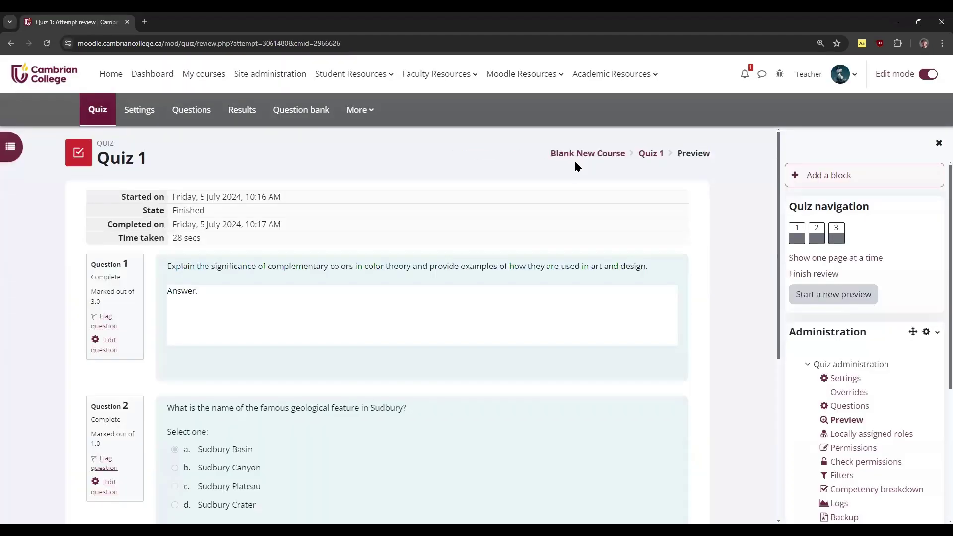
pyautogui.scroll(-1, 841, 373)
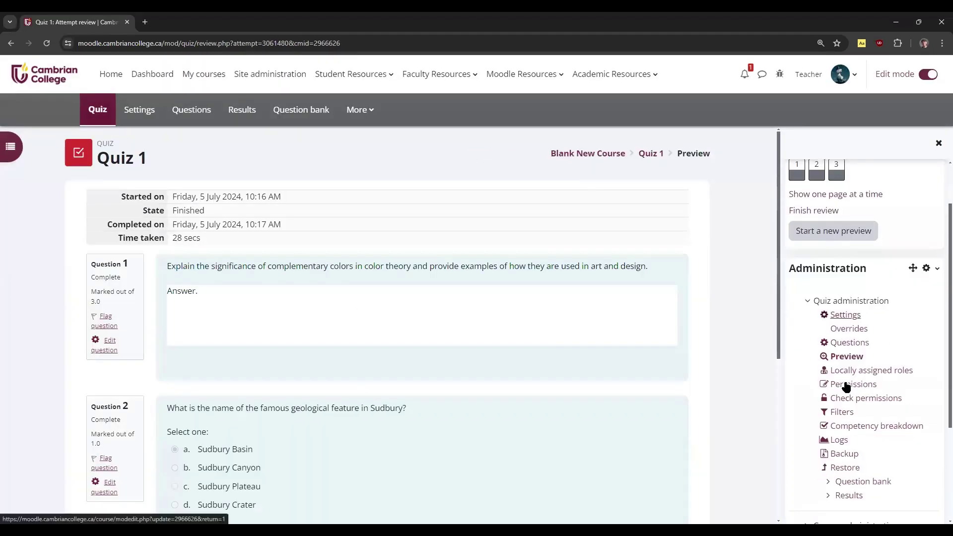
pyautogui.scroll(-1, 841, 298)
# Return to Quiz 1's Questions page by way of its Settings in Quiz administration
pyautogui.click(814, 230)
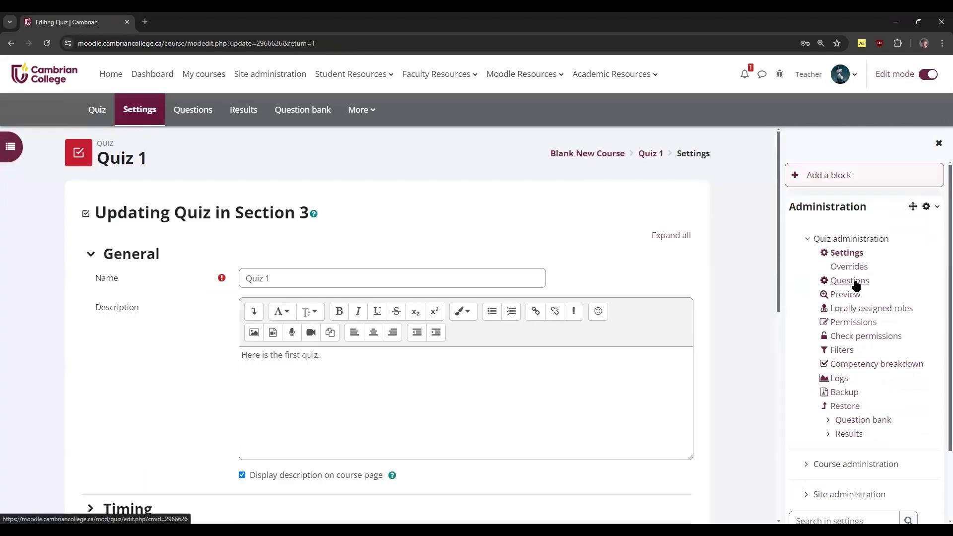
pyautogui.click(850, 280)
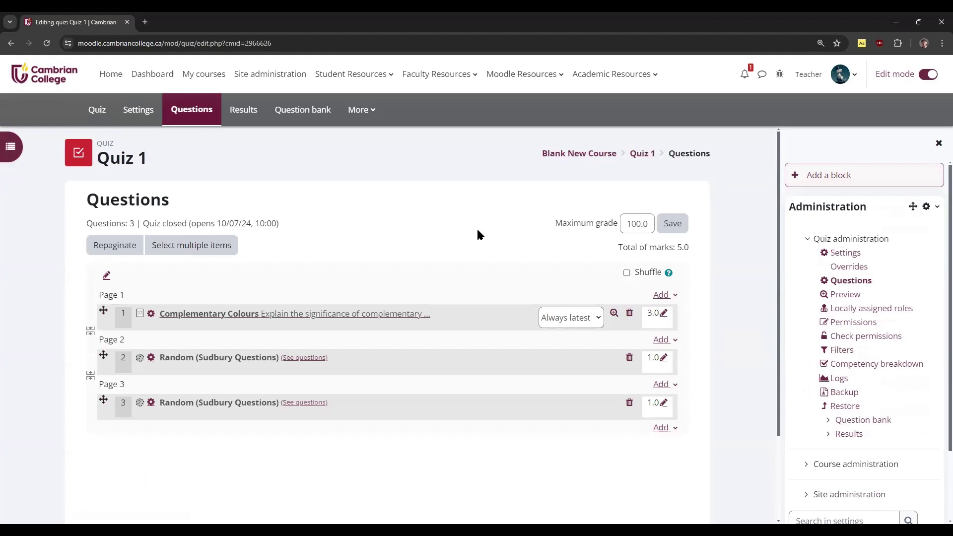
# Open the Blank New Course page from the breadcrumb, with Quiz 1 in Section 3
pyautogui.click(574, 153)
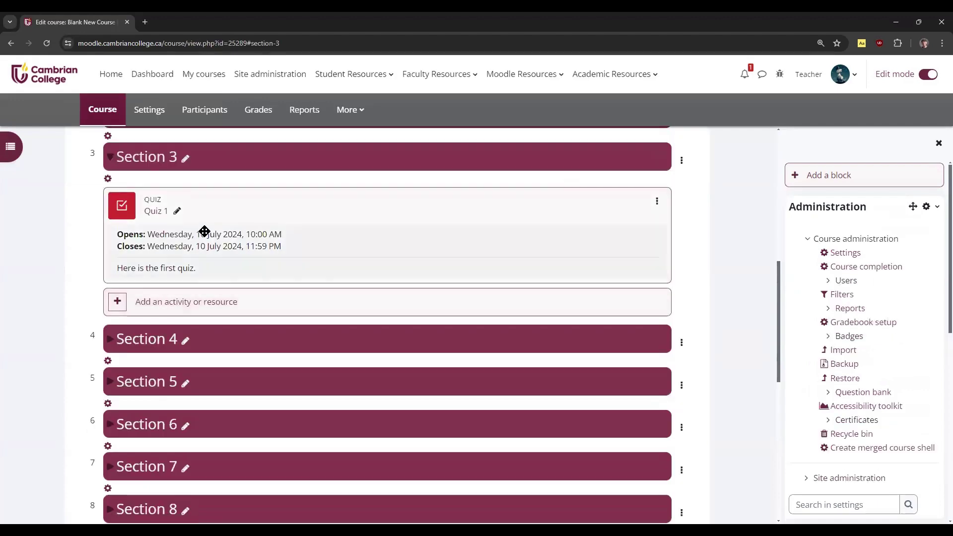